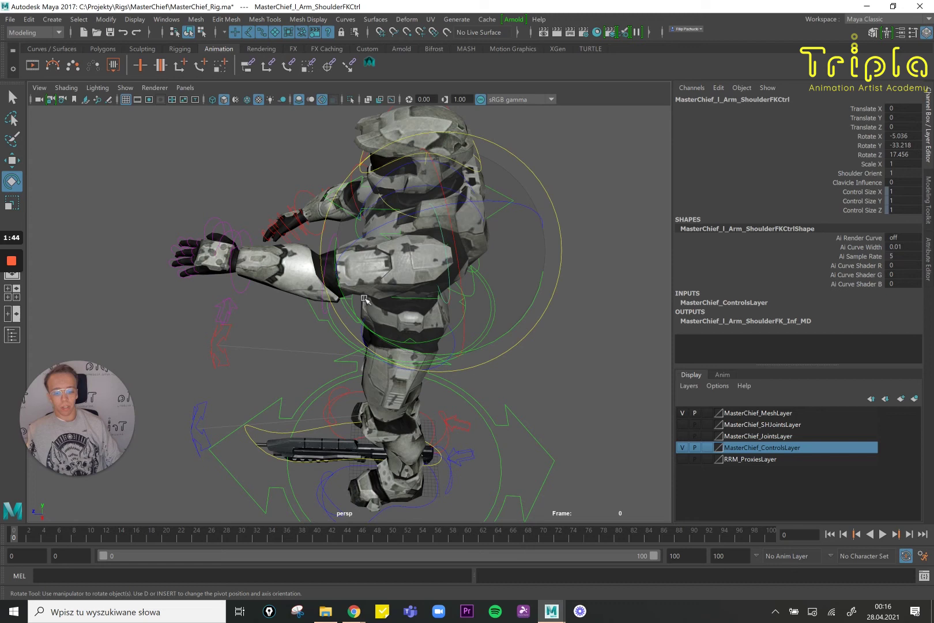
# Select the left arm's shoulder, elbow, wrist and clavicle FK controls together.
pyautogui.keyDown('alt'); pyautogui.moveTo(281, 318); pyautogui.dragTo(320, 323); pyautogui.keyUp('alt')
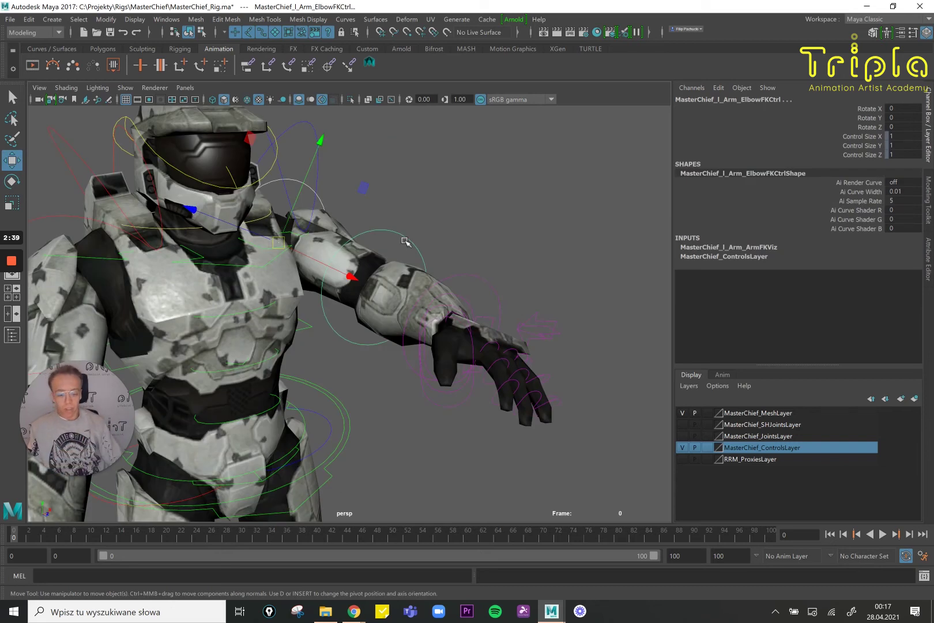
pyautogui.keyDown('shift'); pyautogui.click(473, 278); pyautogui.keyUp('shift')
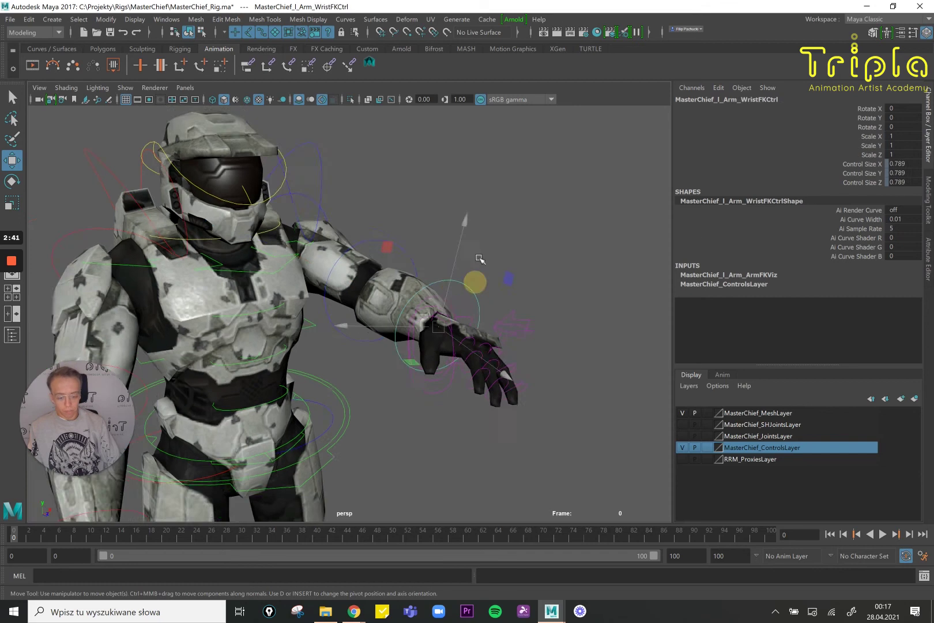
pyautogui.scroll(-3, 470, 263)
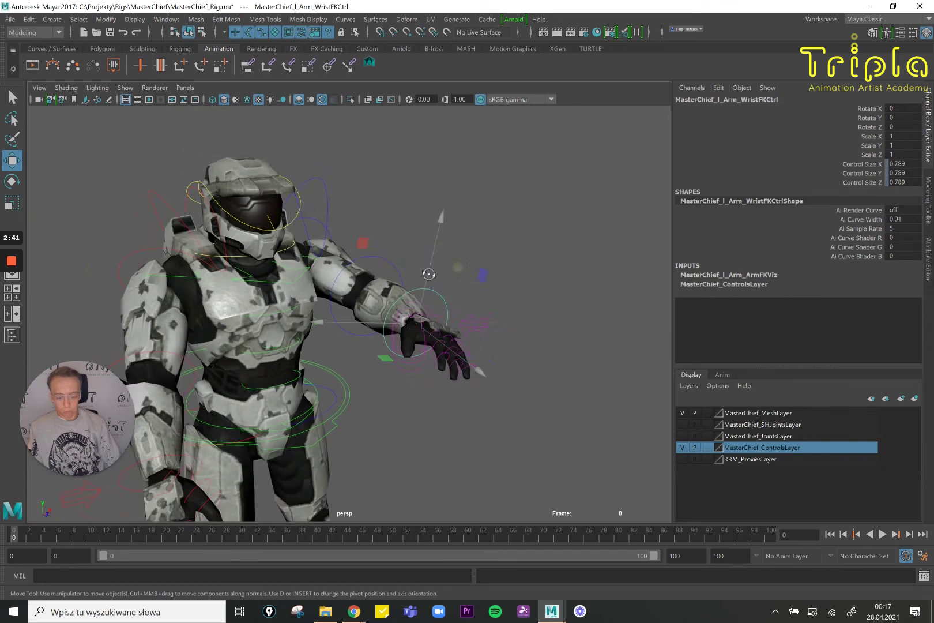
pyautogui.keyDown('alt'); pyautogui.moveTo(425, 273); pyautogui.dragTo(326, 296); pyautogui.keyUp('alt')
pyautogui.keyDown('shift'); pyautogui.click(327, 184); pyautogui.keyUp('shift')
pyautogui.keyDown('alt'); pyautogui.moveTo(326, 353); pyautogui.dragTo(409, 307); pyautogui.keyUp('alt')
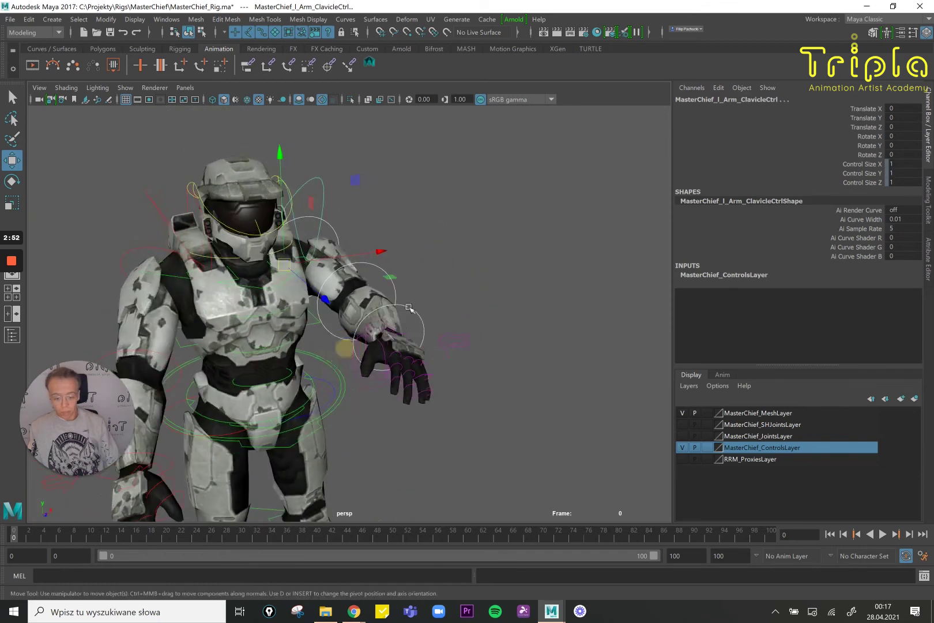
pyautogui.keyDown('alt'); pyautogui.moveTo(413, 298); pyautogui.dragTo(423, 307, button='right'); pyautogui.keyUp('alt')
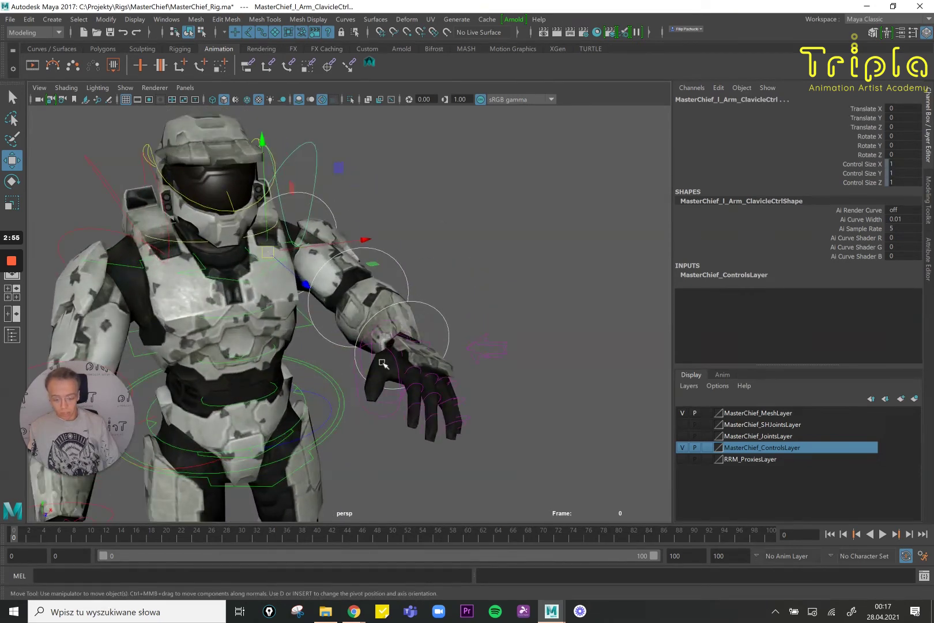
# Set a starting keyframe on the selected left arm controls at frame 0.
pyautogui.press('e')
pyautogui.keyDown('alt'); pyautogui.moveTo(412, 312); pyautogui.dragTo(352, 324); pyautogui.keyUp('alt')
pyautogui.keyDown('alt'); pyautogui.moveTo(352, 324); pyautogui.dragTo(373, 321, button='middle'); pyautogui.keyUp('alt')
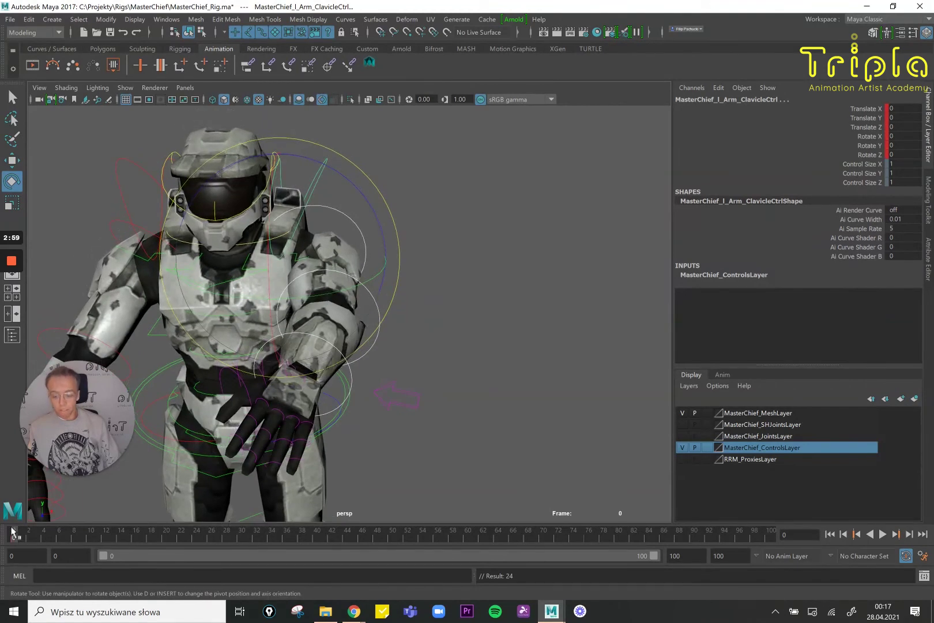
pyautogui.keyDown('alt'); pyautogui.moveTo(339, 395); pyautogui.dragTo(261, 377); pyautogui.keyUp('alt')
pyautogui.keyDown('alt'); pyautogui.moveTo(309, 353); pyautogui.dragTo(325, 346); pyautogui.keyUp('alt')
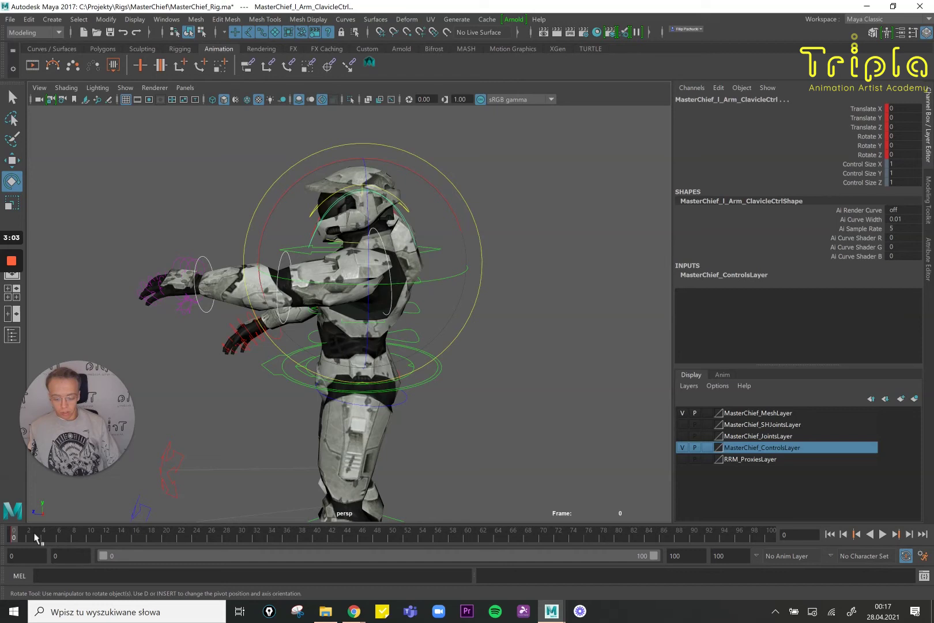
# At frame 14, rotate the left shoulder control to about X -38.7, Y 67.2, Z -12.8 so the arm swings down and back.
pyautogui.moveTo(28, 538); pyautogui.dragTo(123, 535)
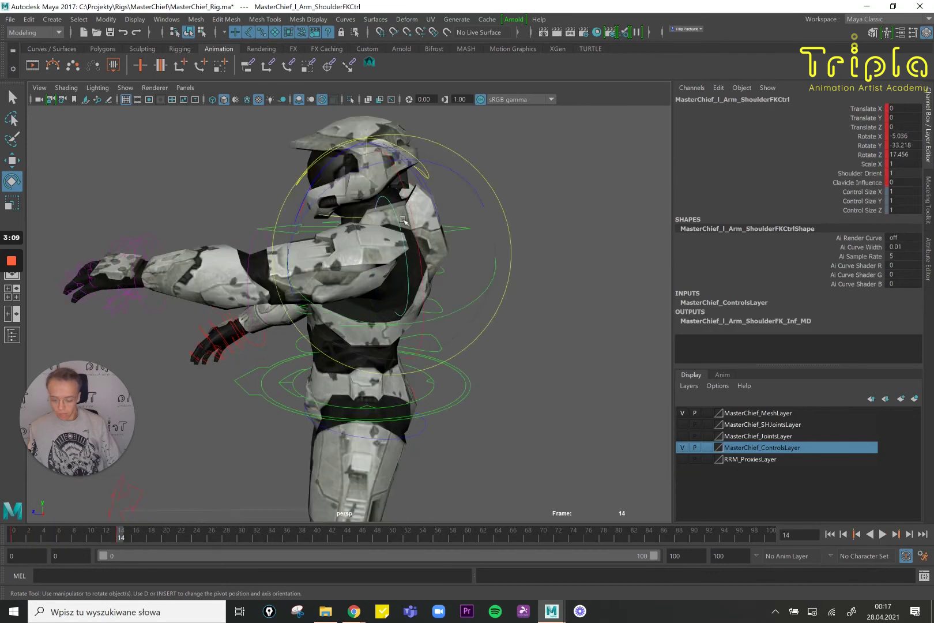
pyautogui.moveTo(343, 298); pyautogui.dragTo(488, 375)
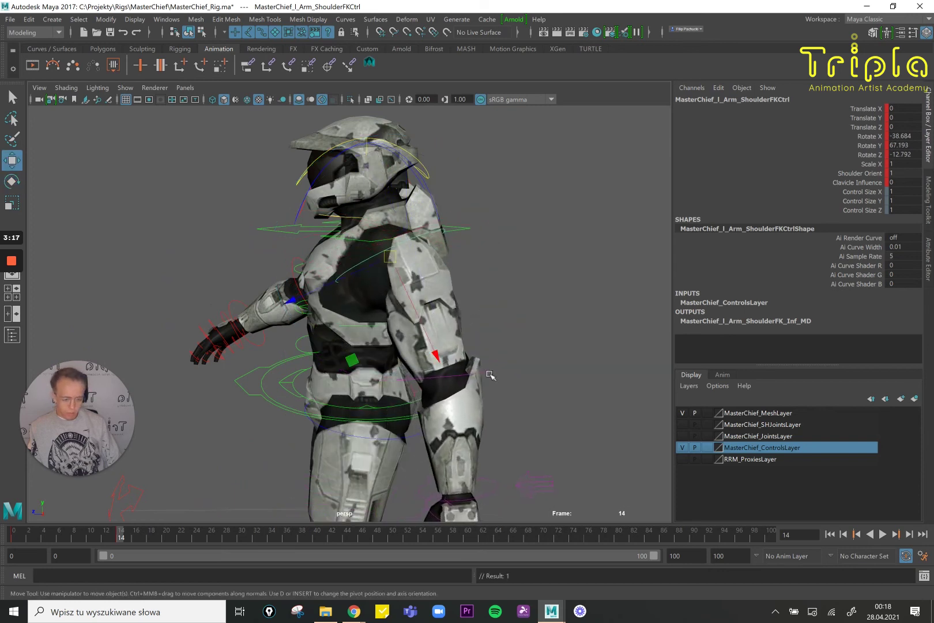
pyautogui.click(490, 375)
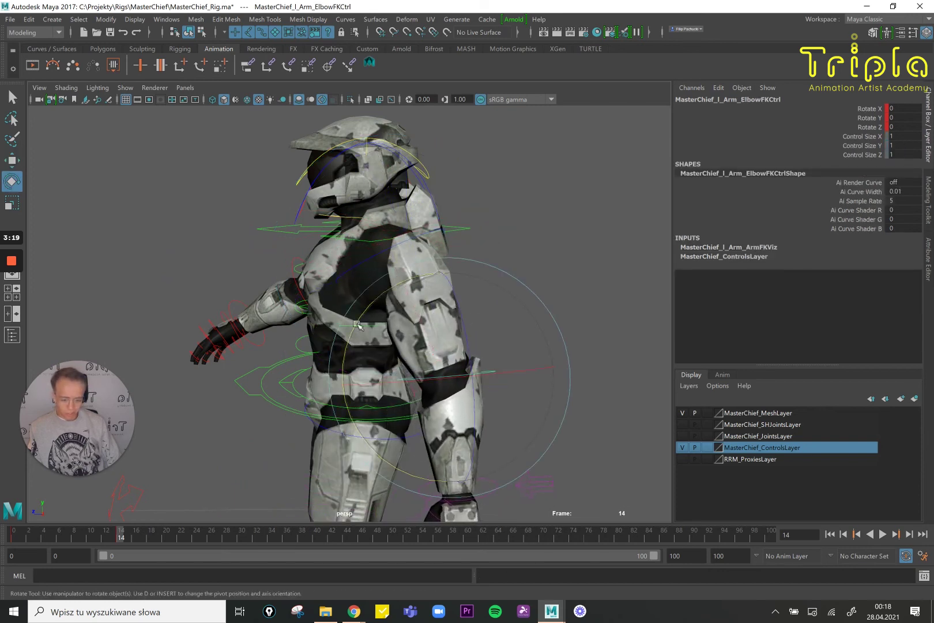
# Play and scrub between frames 0 and 14 to review the left arm's swing.
pyautogui.moveTo(92, 540); pyautogui.dragTo(11, 539)
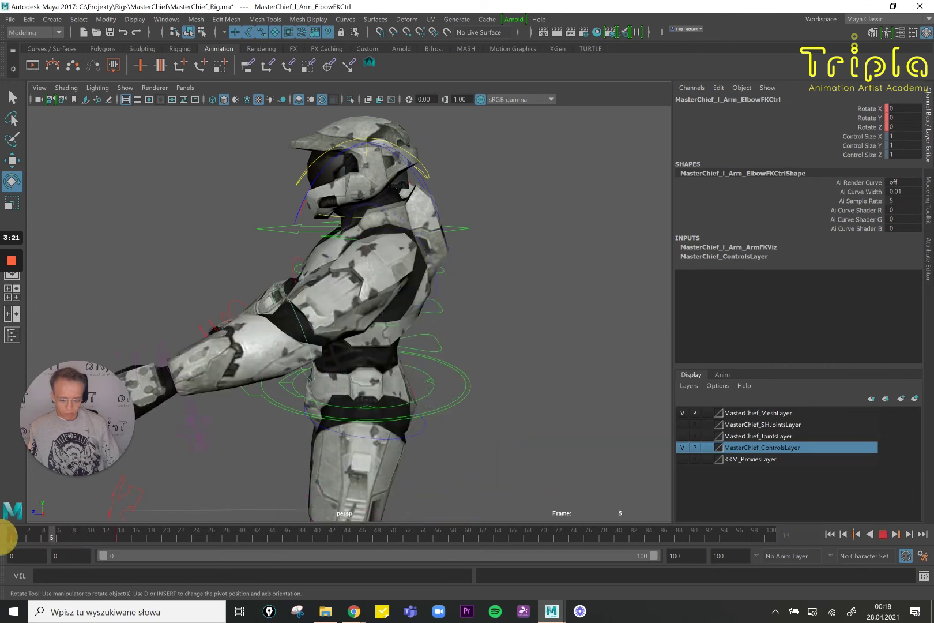
pyautogui.click(897, 510)
pyautogui.click(883, 534)
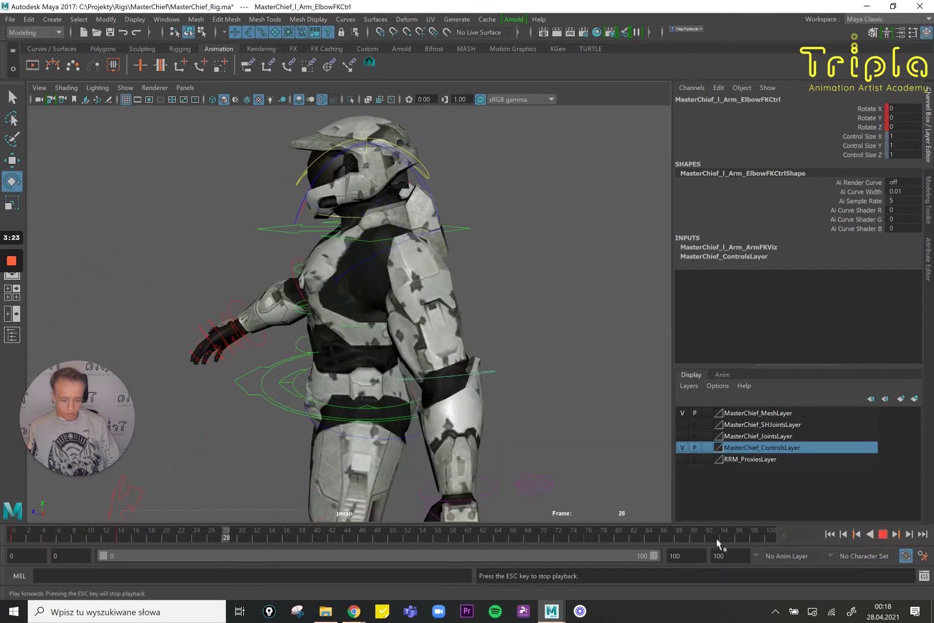
pyautogui.click(29, 537)
pyautogui.moveTo(107, 537); pyautogui.dragTo(121, 537)
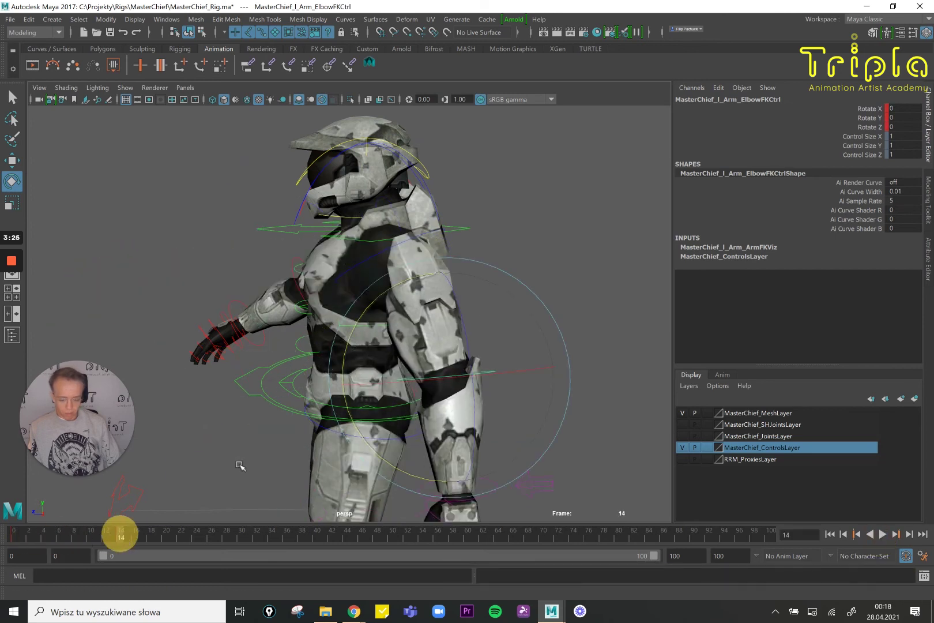
# Rotate the left shoulder control slightly at frame 14 to refine the swung-back arm pose.
pyautogui.keyDown('alt'); pyautogui.moveTo(358, 259); pyautogui.dragTo(382, 253); pyautogui.keyUp('alt')
pyautogui.press('w')
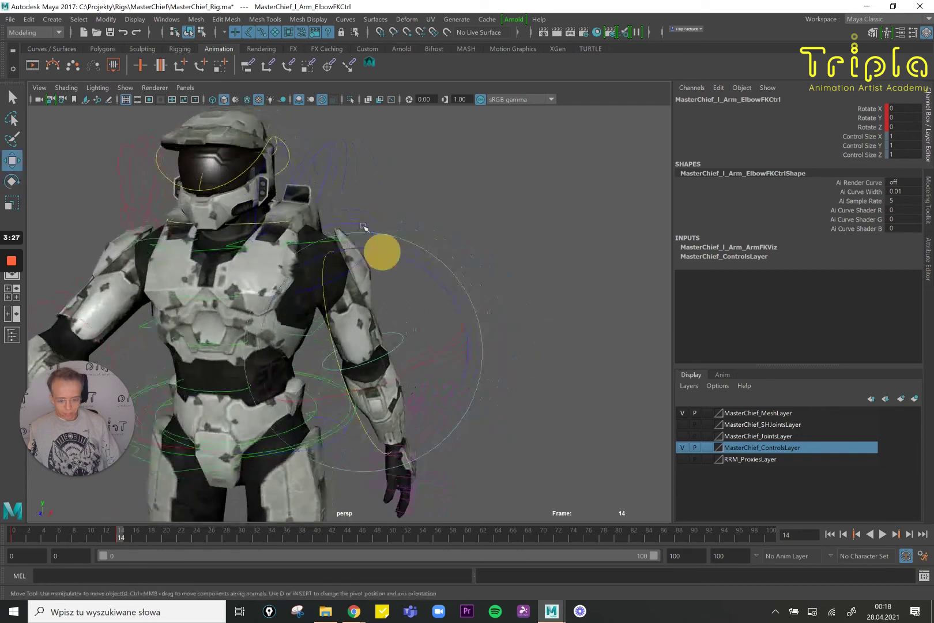
pyautogui.click(358, 226)
pyautogui.press('e')
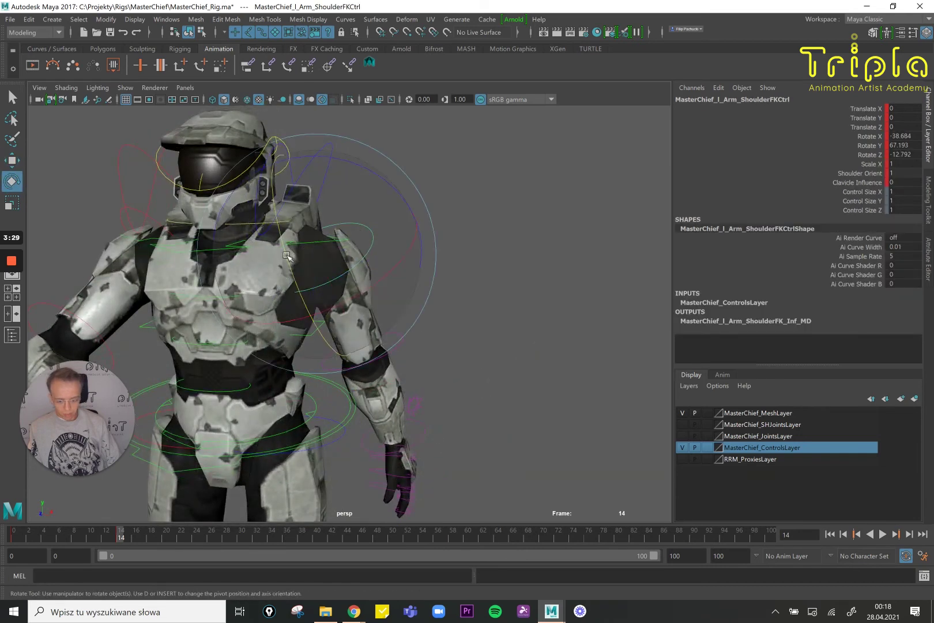
pyautogui.moveTo(286, 266); pyautogui.dragTo(288, 272)
# Rotate the left elbow control to about 1.83 degrees on Y at frame 14.
pyautogui.keyDown('alt'); pyautogui.moveTo(398, 295); pyautogui.dragTo(448, 313); pyautogui.keyUp('alt')
pyautogui.click(452, 312)
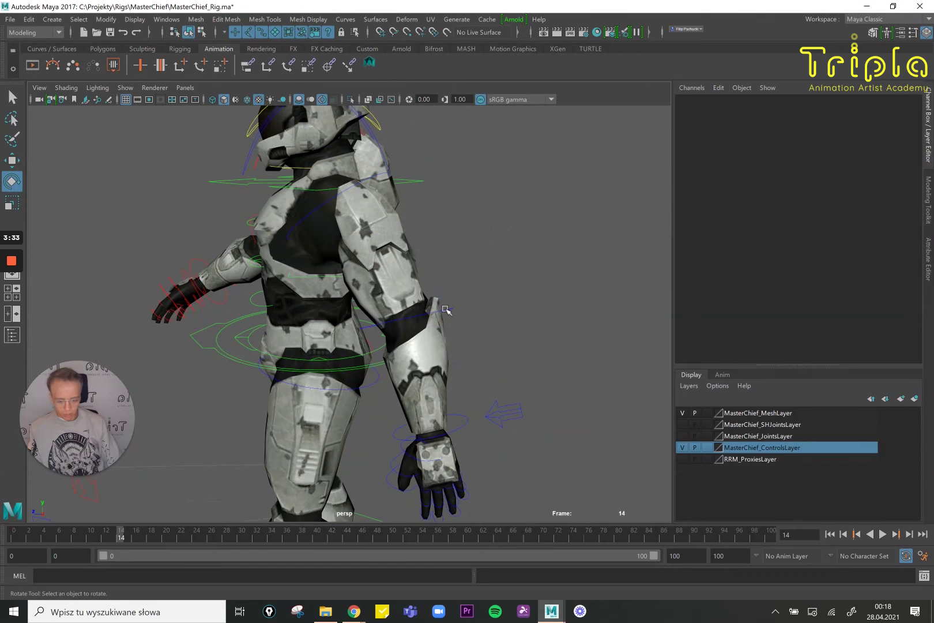
pyautogui.click(444, 308)
pyautogui.moveTo(309, 281); pyautogui.dragTo(309, 288)
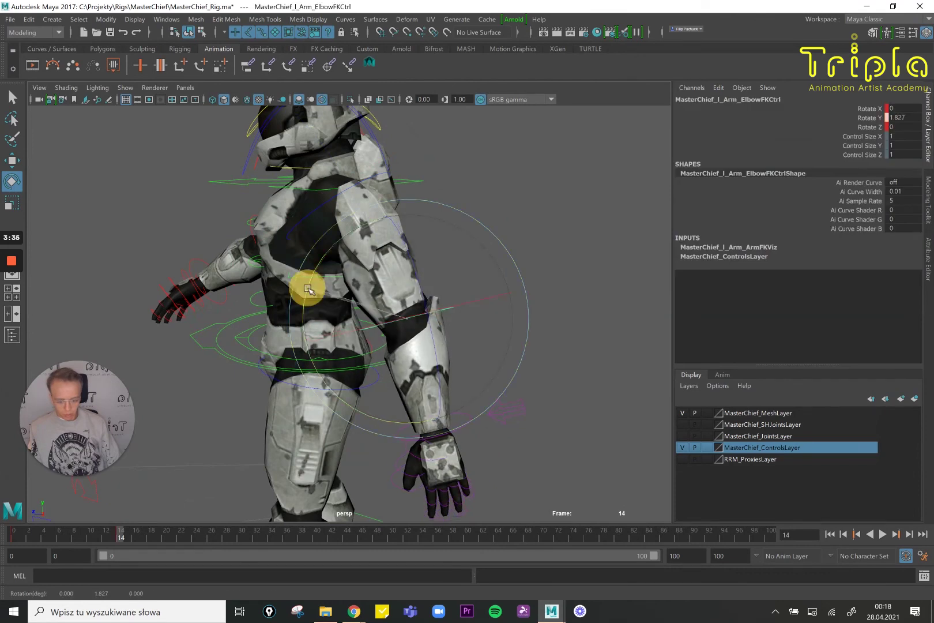
# Rotate the left wrist control at frame 14 to about X -16.8, Y 11.4, Z 6.3.
pyautogui.keyDown('alt'); pyautogui.moveTo(476, 354); pyautogui.dragTo(461, 377); pyautogui.keyUp('alt')
pyautogui.press('w')
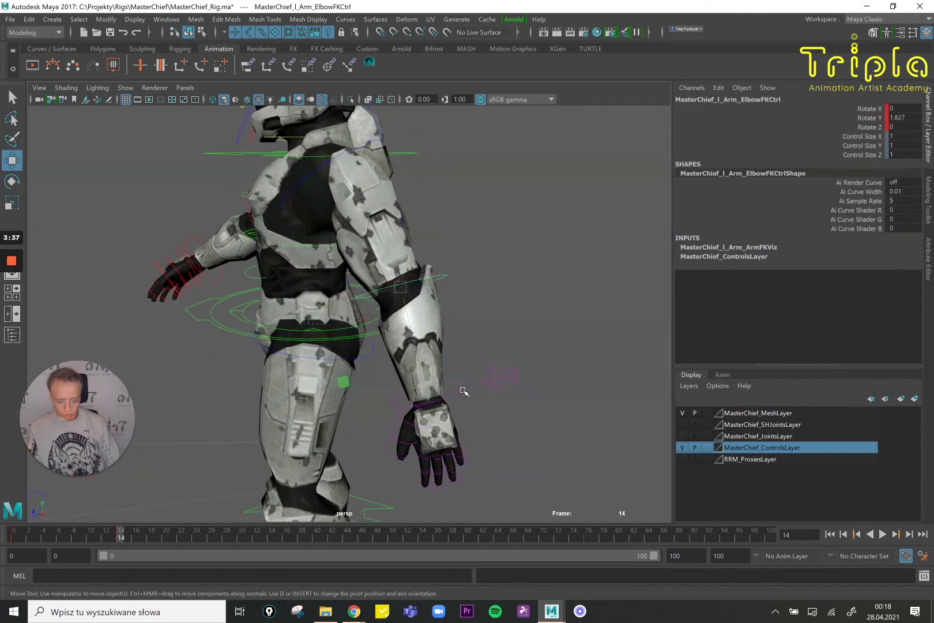
pyautogui.click(464, 390)
pyautogui.press('e')
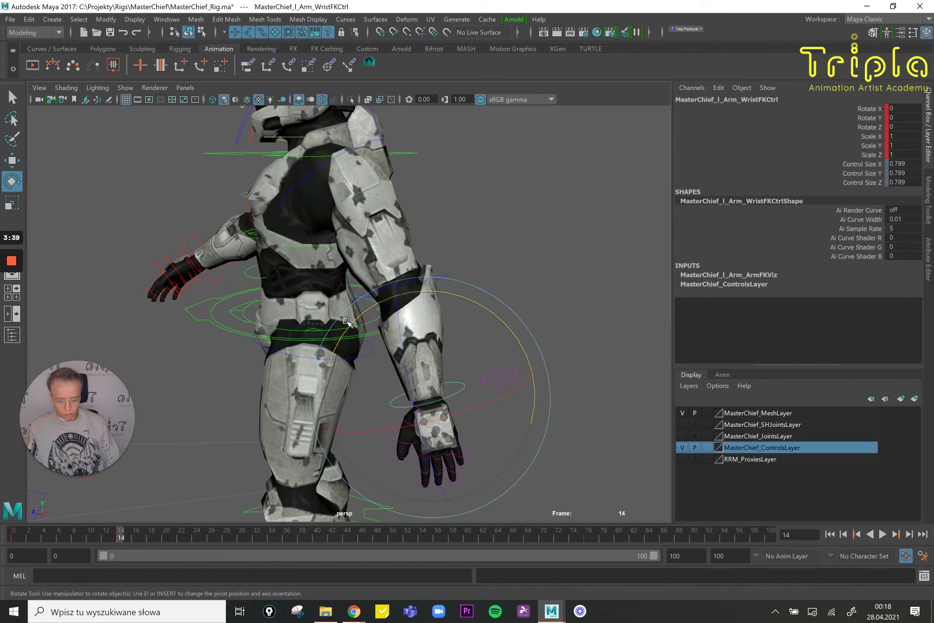
pyautogui.keyDown('alt'); pyautogui.moveTo(459, 371); pyautogui.dragTo(352, 280); pyautogui.keyUp('alt')
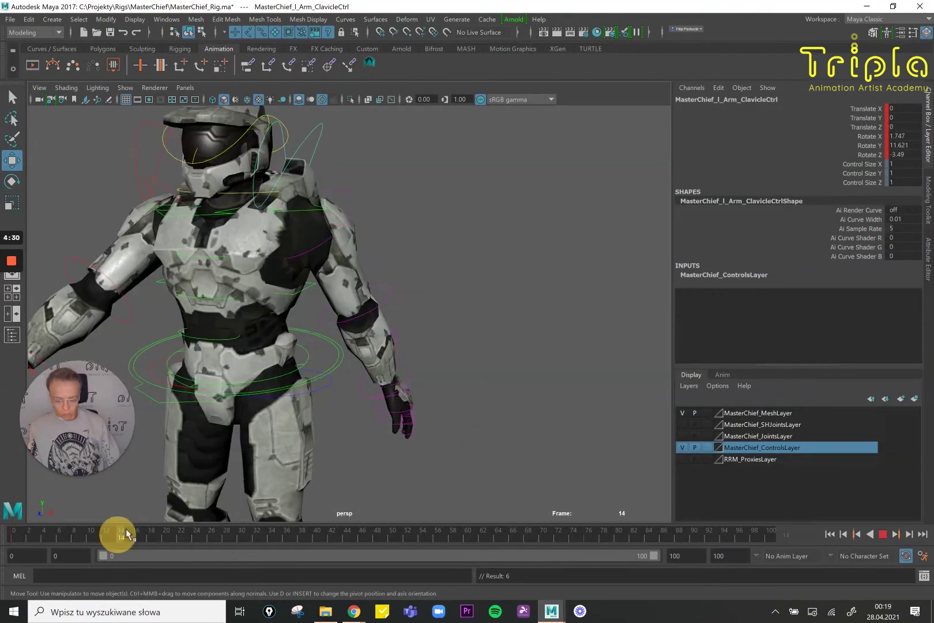
# Rotate the left clavicle control at frame 14 to about X 4.5, Y 15.4, Z -7.7.
pyautogui.keyDown('alt'); pyautogui.moveTo(470, 297); pyautogui.dragTo(368, 261); pyautogui.keyUp('alt')
pyautogui.press('e')
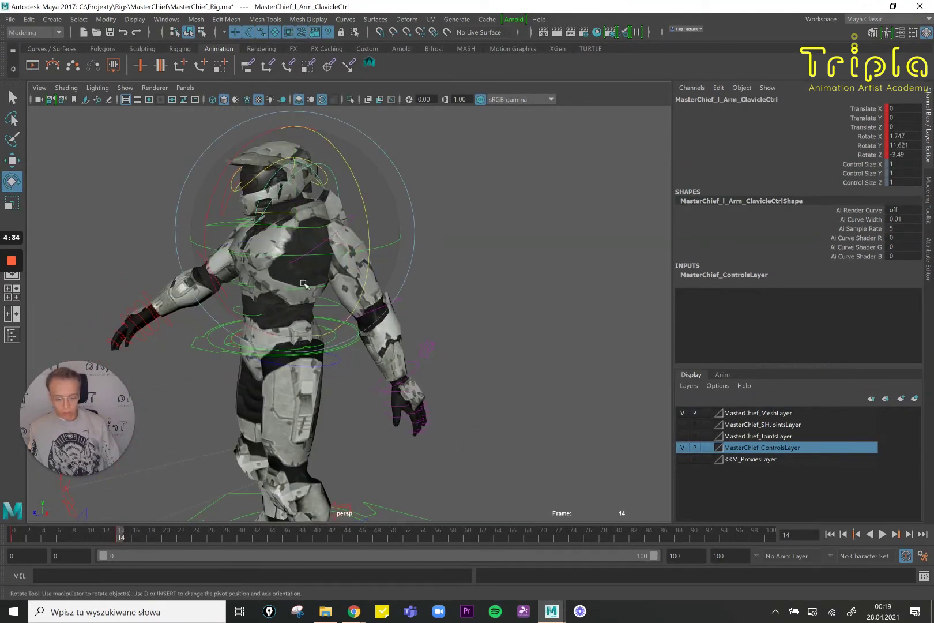
pyautogui.moveTo(303, 283); pyautogui.dragTo(241, 296)
# Rotate the upper spine control (Spine_02FKCtrl) at frame 14 to about X -0.12, Y 1.6, Z -0.72.
pyautogui.press('w')
pyautogui.scroll(3, 329, 295)
pyautogui.scroll(3, 241, 296)
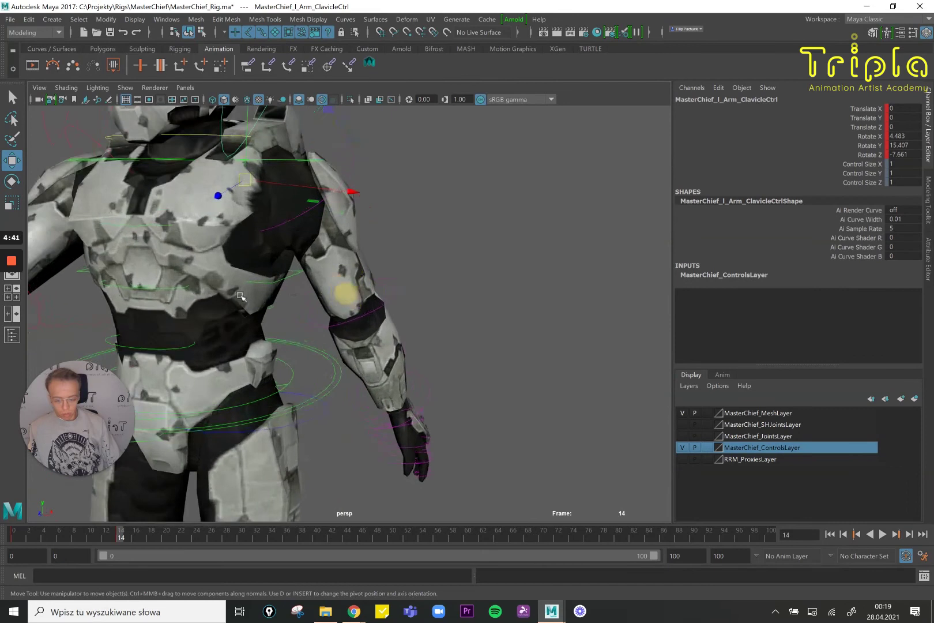
pyautogui.click(164, 288)
pyautogui.click(160, 290)
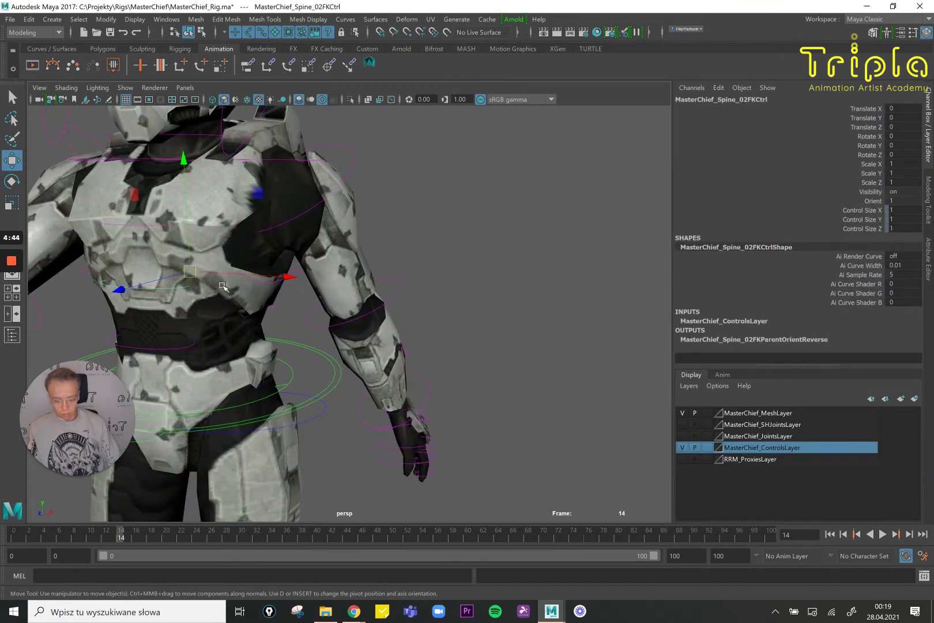
pyautogui.press('e')
pyautogui.moveTo(243, 255); pyautogui.dragTo(245, 254)
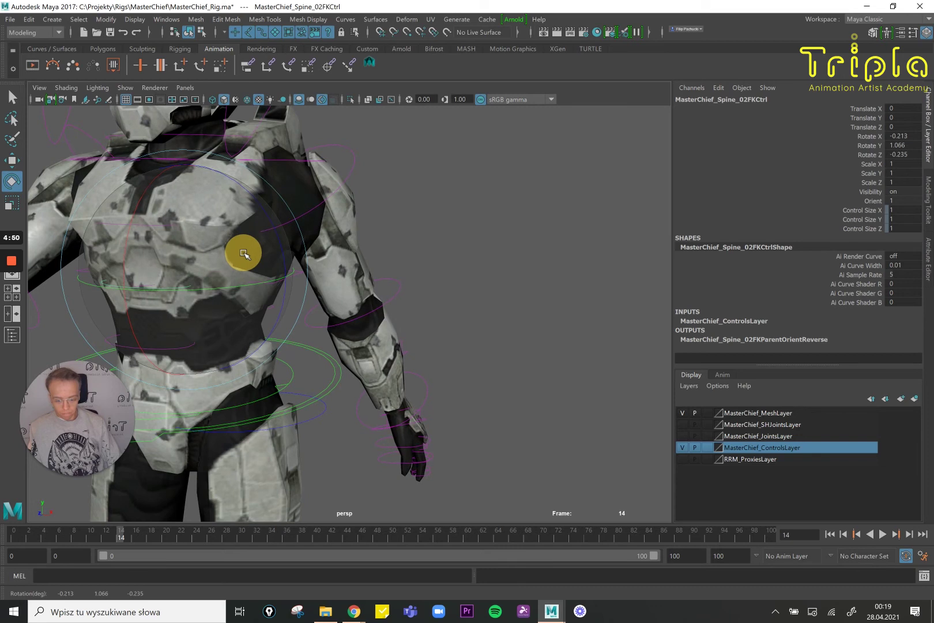
pyautogui.moveTo(244, 254); pyautogui.dragTo(244, 254)
# Add the lower spine control (Spine_01FKCtrl) to the selection, rotate it to about Y 0.5, and key the spine at frame 14.
pyautogui.scroll(-1, 216, 327)
pyautogui.press('w')
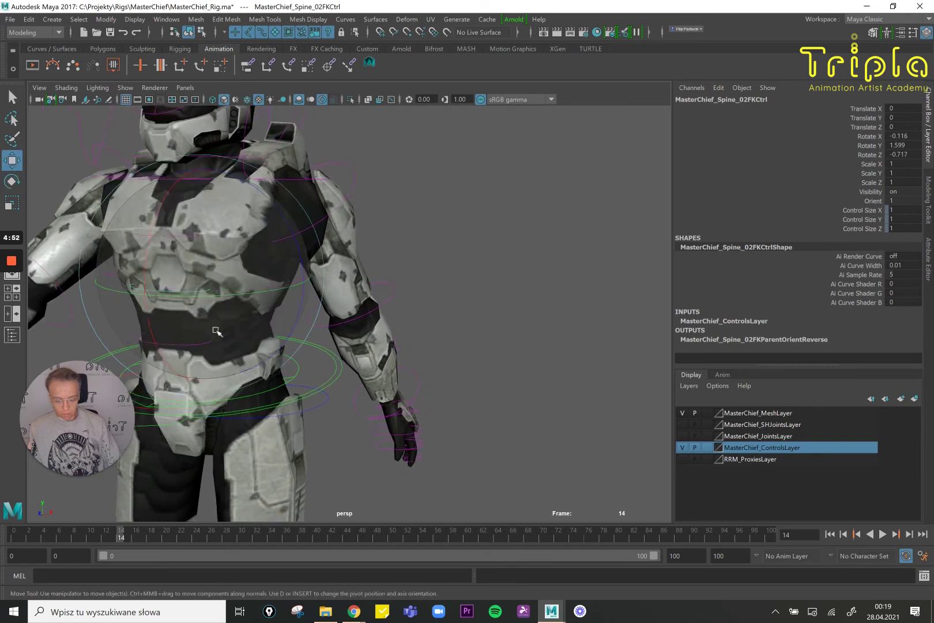
pyautogui.click(210, 342)
pyautogui.press('e')
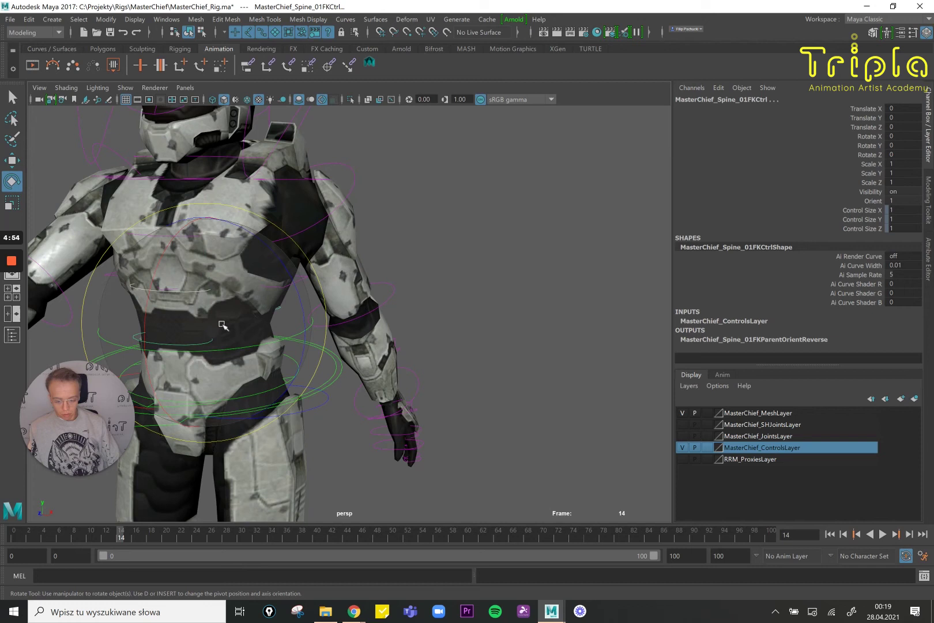
pyautogui.click(222, 325)
pyautogui.moveTo(223, 325); pyautogui.dragTo(222, 324)
# Scrub between frames 0 and 14 to review the combined arm and torso motion.
pyautogui.scroll(-3, 362, 288)
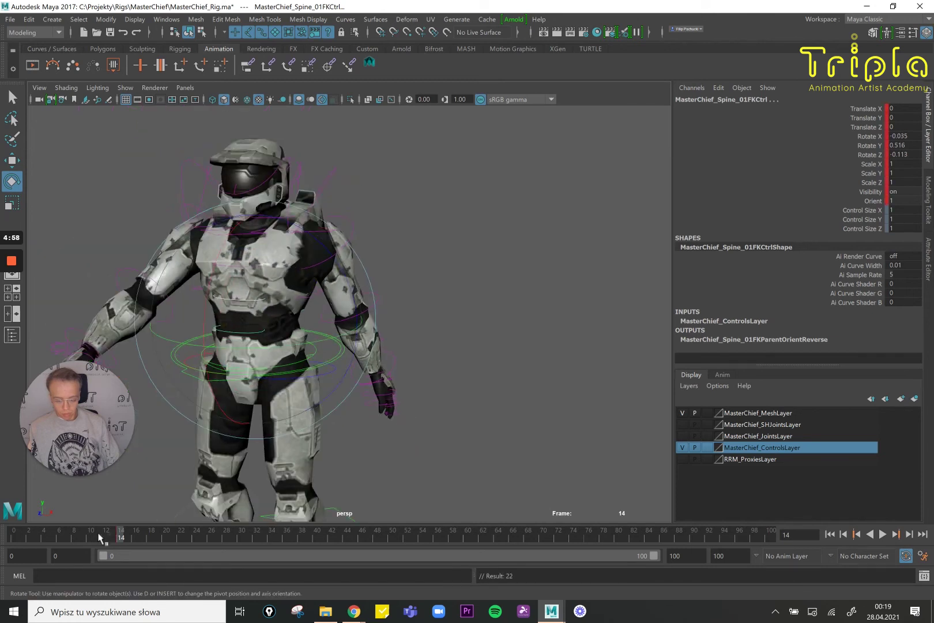
pyautogui.moveTo(95, 537); pyautogui.dragTo(1, 499)
pyautogui.keyDown('alt'); pyautogui.moveTo(320, 309); pyautogui.dragTo(364, 300, button='middle'); pyautogui.keyUp('alt')
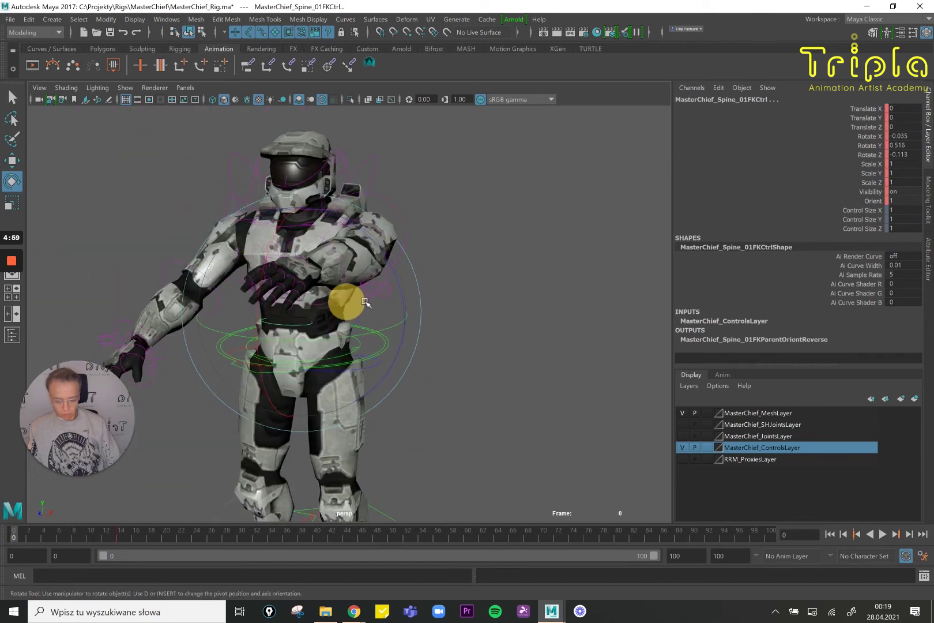
pyautogui.moveTo(375, 296); pyautogui.dragTo(394, 269)
pyautogui.moveTo(26, 535); pyautogui.dragTo(121, 538)
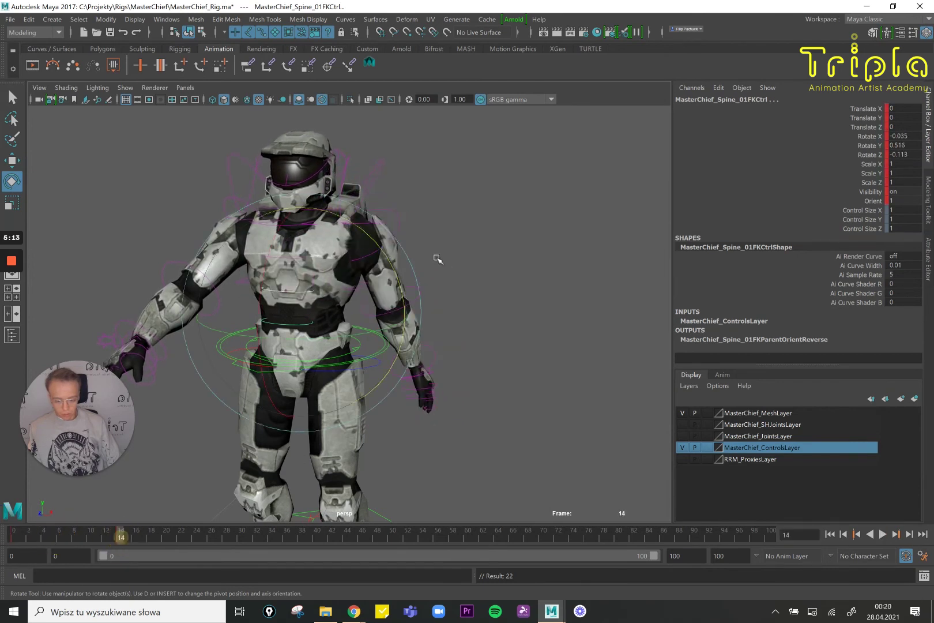
# Rotate the left shoulder control at frame 14 to about X -41, Y 74.3, Z -13.4.
pyautogui.click(397, 216)
pyautogui.moveTo(444, 173); pyautogui.dragTo(441, 171)
pyautogui.keyDown('alt'); pyautogui.moveTo(470, 221); pyautogui.dragTo(399, 235); pyautogui.keyUp('alt')
# Select the left shoulder, elbow and wrist FK controls together at frame 14.
pyautogui.press('w')
pyautogui.click(407, 314)
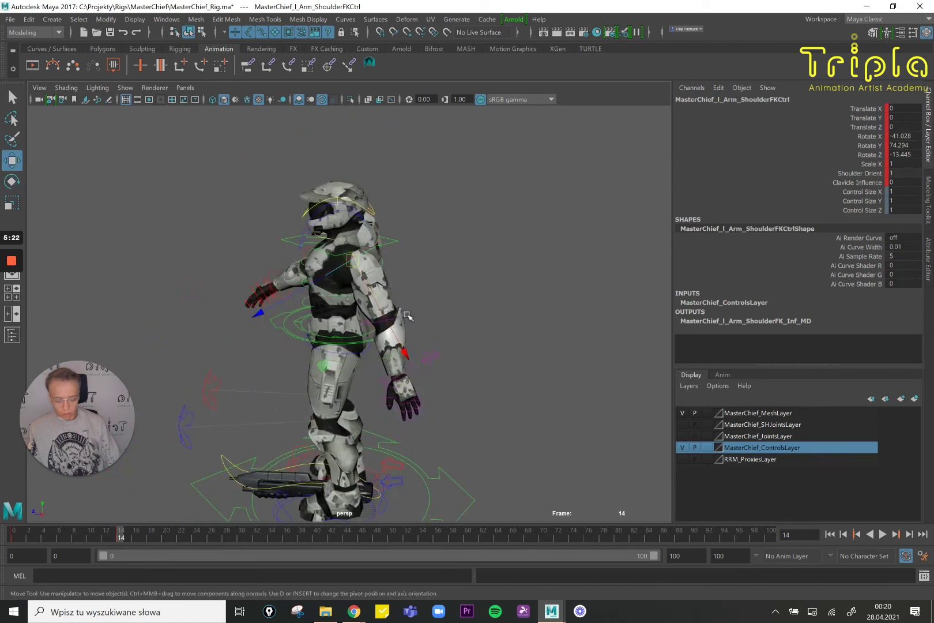
pyautogui.keyDown('alt'); pyautogui.moveTo(420, 341); pyautogui.dragTo(413, 300, button='middle'); pyautogui.keyUp('alt')
pyautogui.keyDown('alt'); pyautogui.moveTo(413, 300); pyautogui.dragTo(424, 348, button='right'); pyautogui.keyUp('alt')
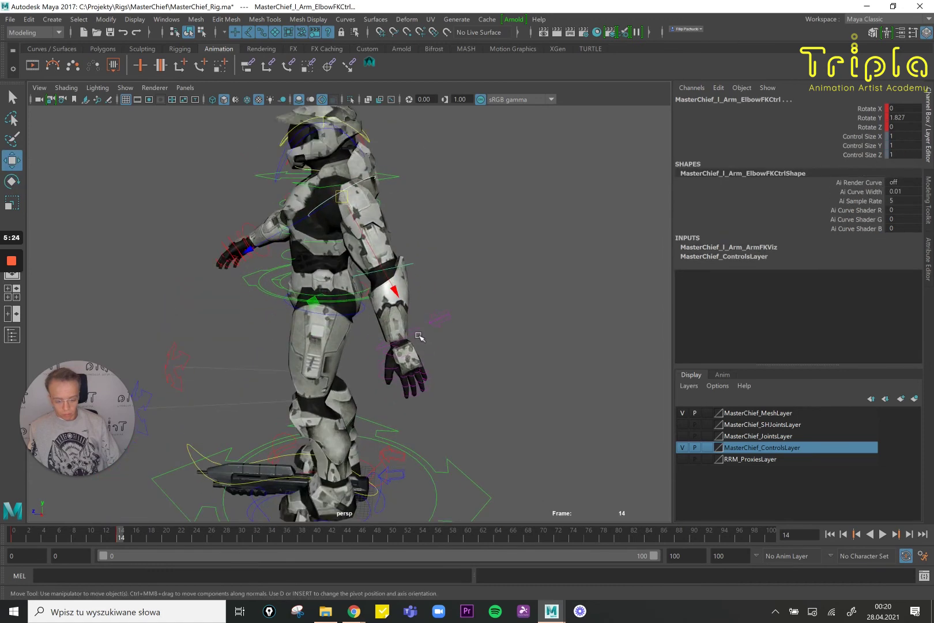
pyautogui.click(416, 334)
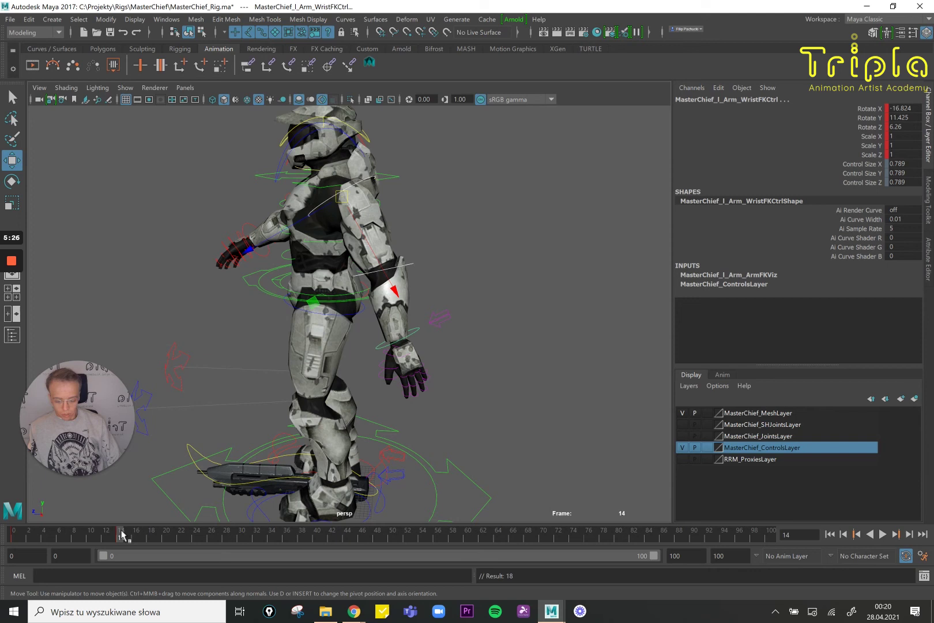
# At frame 24, rotate the selected arm controls on Y to swing the arm forward, bringing the wrist to about -3.7 degrees.
pyautogui.moveTo(122, 536); pyautogui.dragTo(195, 538)
pyautogui.press('e')
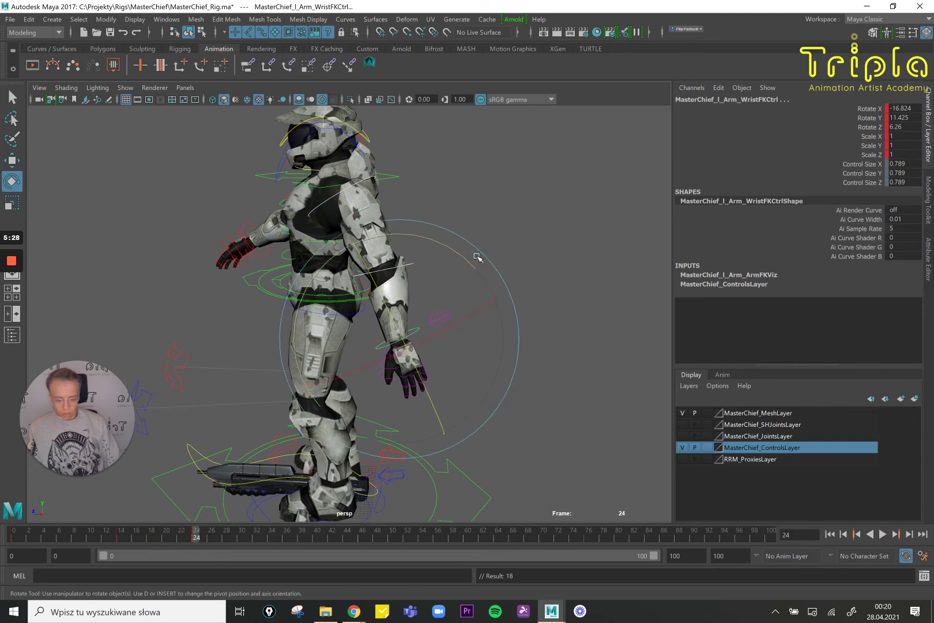
pyautogui.moveTo(460, 255); pyautogui.dragTo(471, 275)
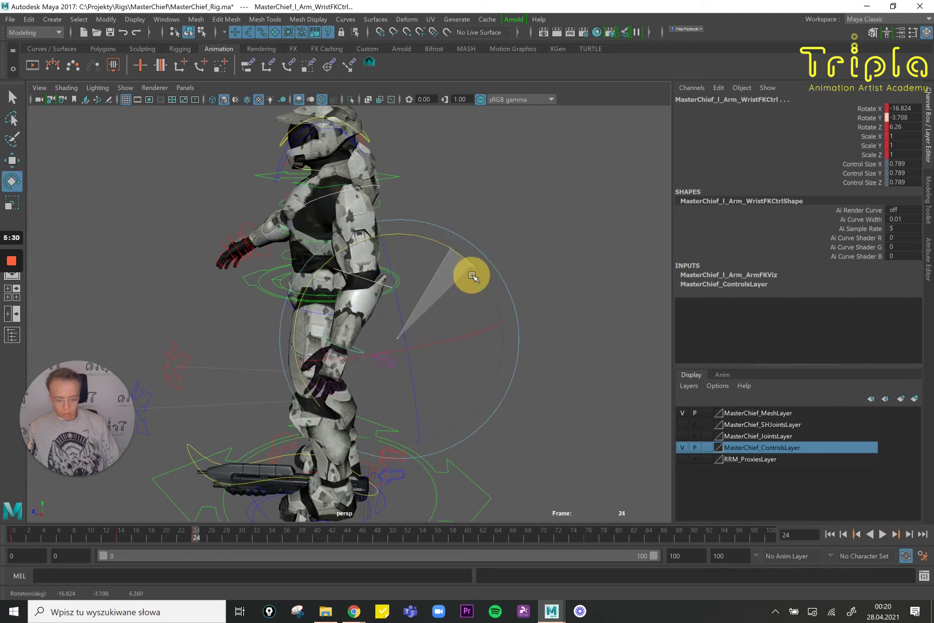
# Rotate the left shoulder FK control on Y to about 34.2 degrees at frame 24.
pyautogui.press('w')
pyautogui.click(376, 188)
pyautogui.click(375, 187)
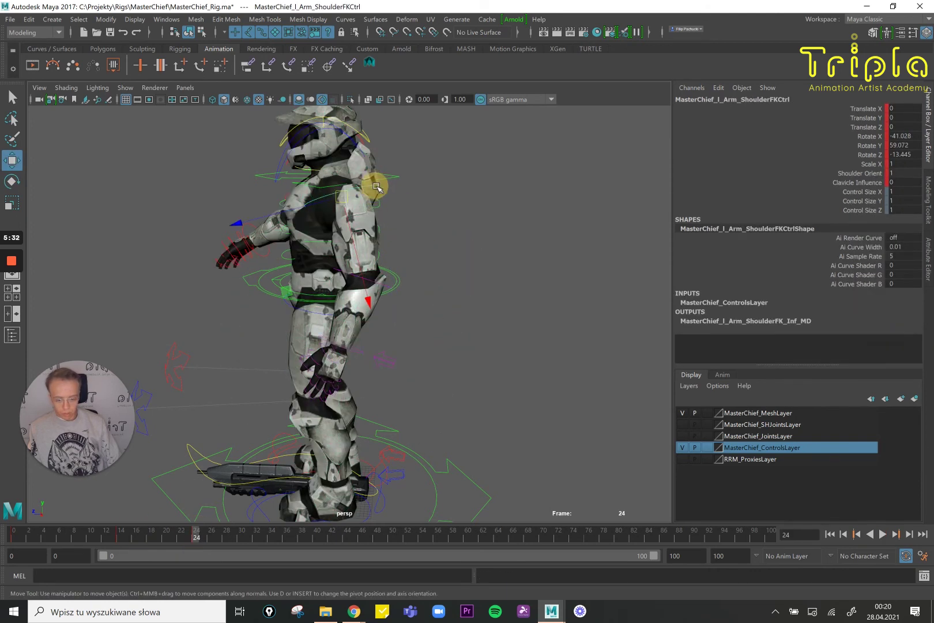
pyautogui.click(274, 34)
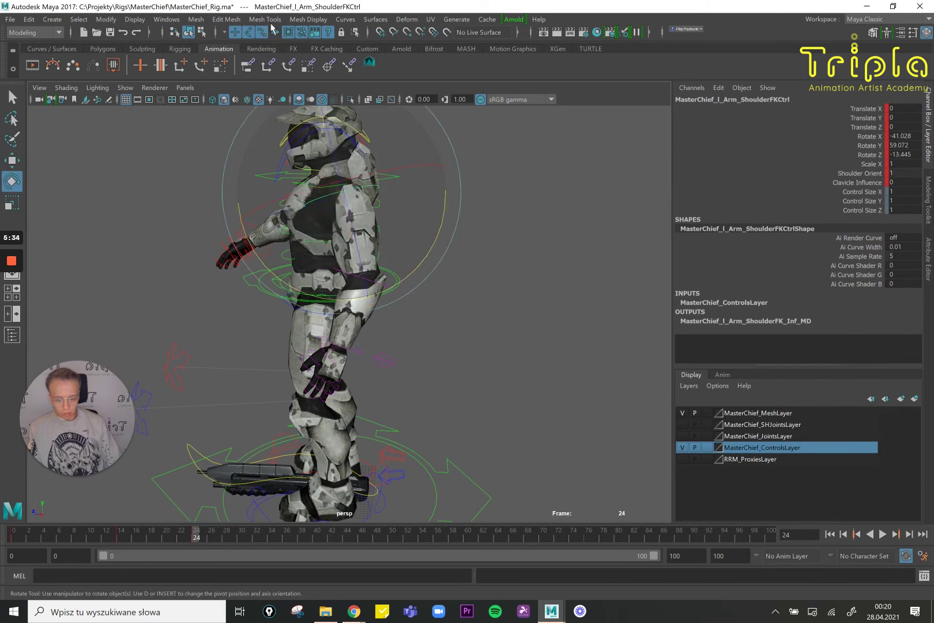
pyautogui.moveTo(433, 251); pyautogui.dragTo(405, 285)
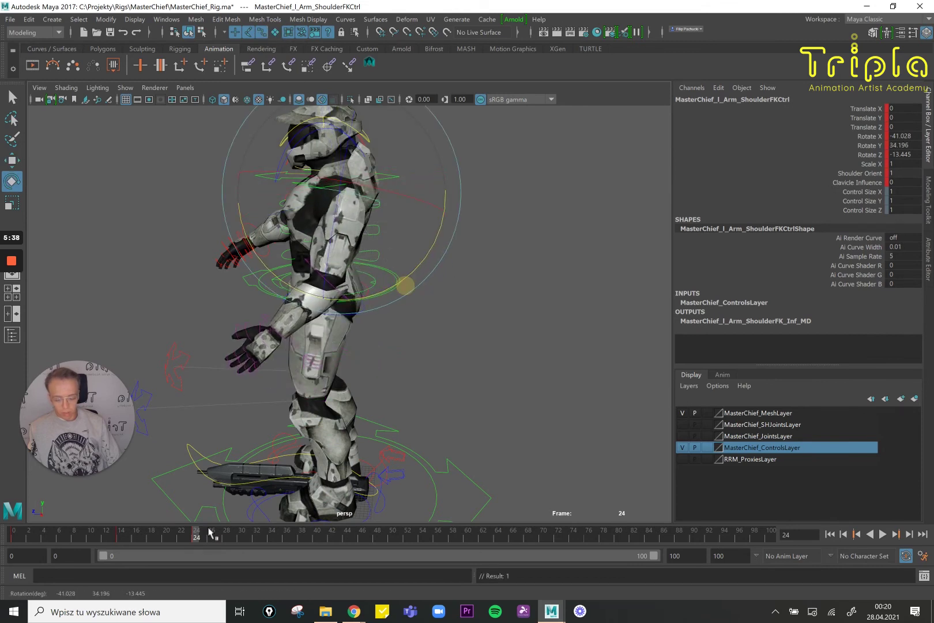
# Play the arm swing from frame 0 to review it, and return to frame 24.
pyautogui.moveTo(191, 541); pyautogui.dragTo(14, 539)
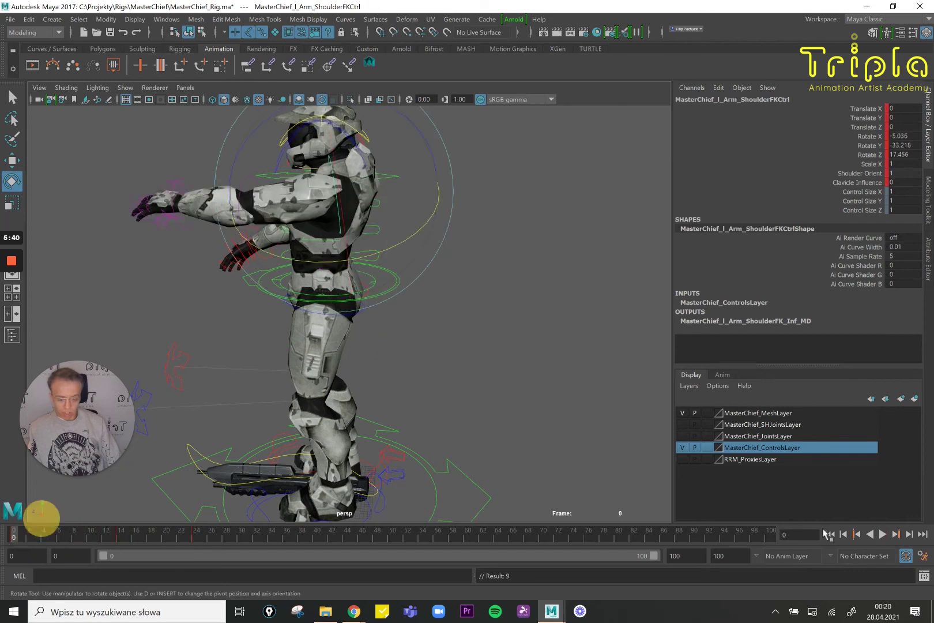
pyautogui.click(882, 535)
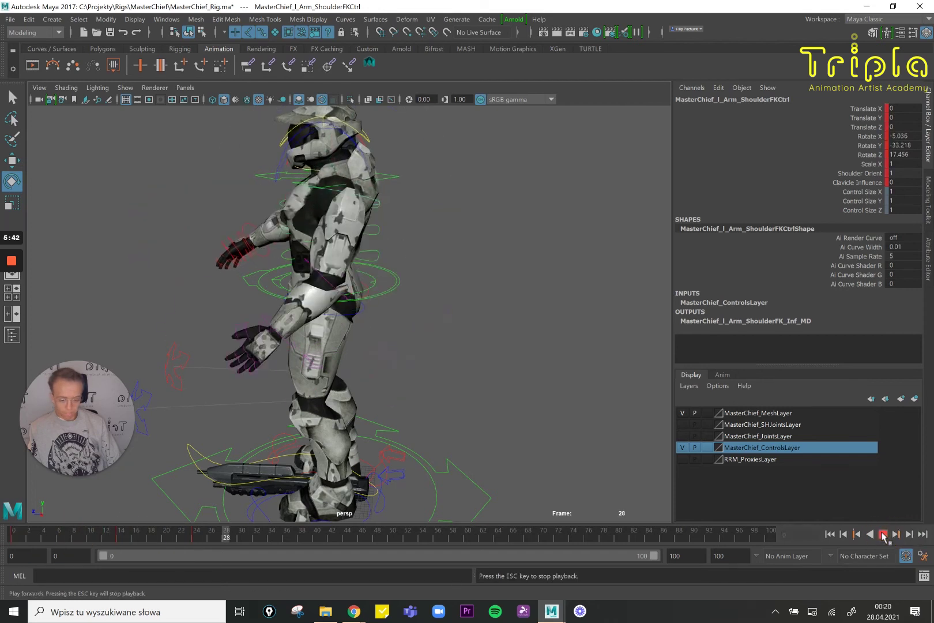
pyautogui.moveTo(29, 533); pyautogui.dragTo(196, 546)
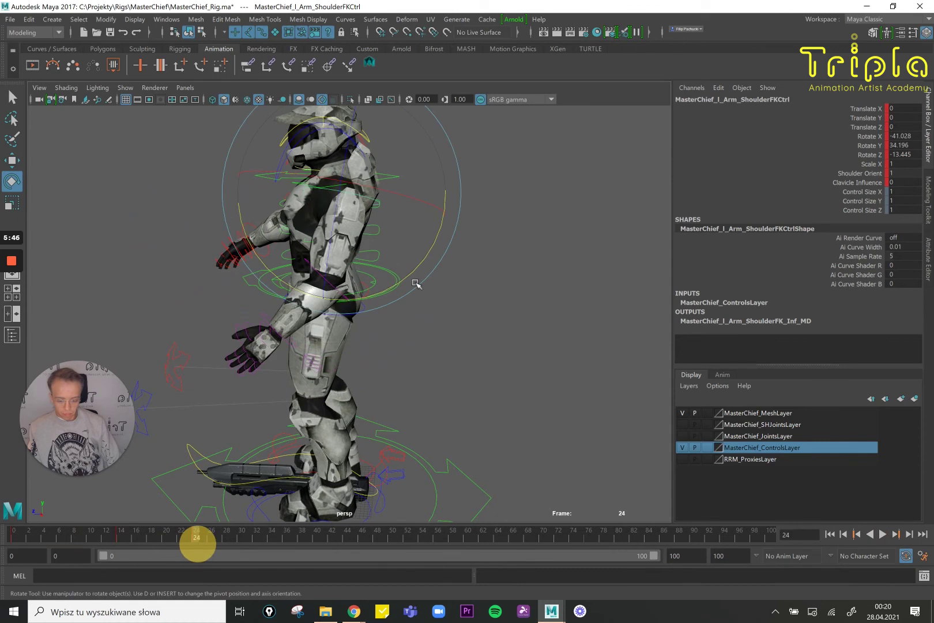
# Rotate the left elbow FK control on Y to about -18.2 degrees at frame 24.
pyautogui.press('w')
pyautogui.click(332, 285)
pyautogui.press('e')
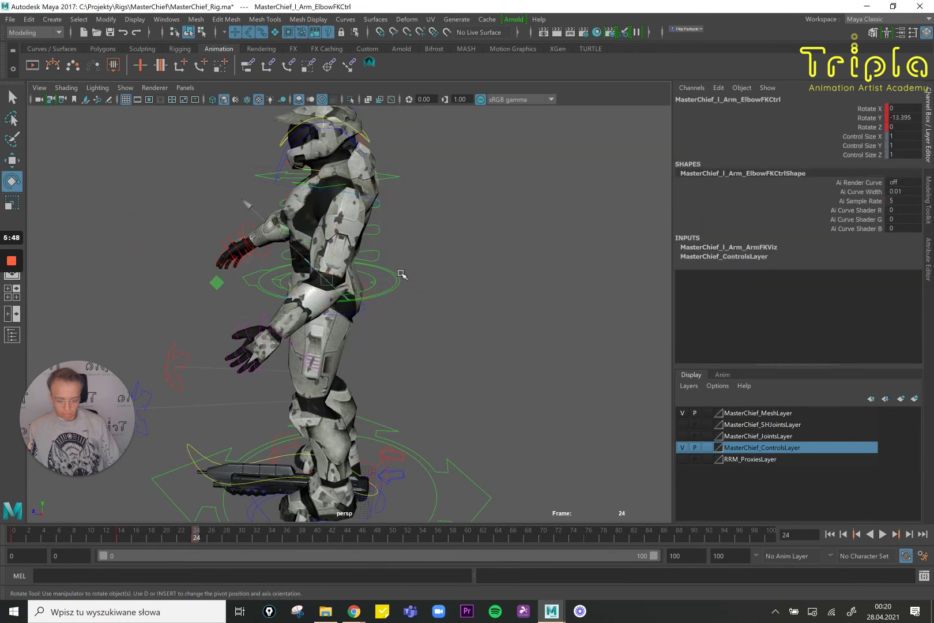
pyautogui.click(427, 256)
pyautogui.moveTo(428, 256); pyautogui.dragTo(427, 259)
# Rotate the left wrist FK control at frame 24 to about X 0.8, Y -7.7, Z 21.2.
pyautogui.press('w')
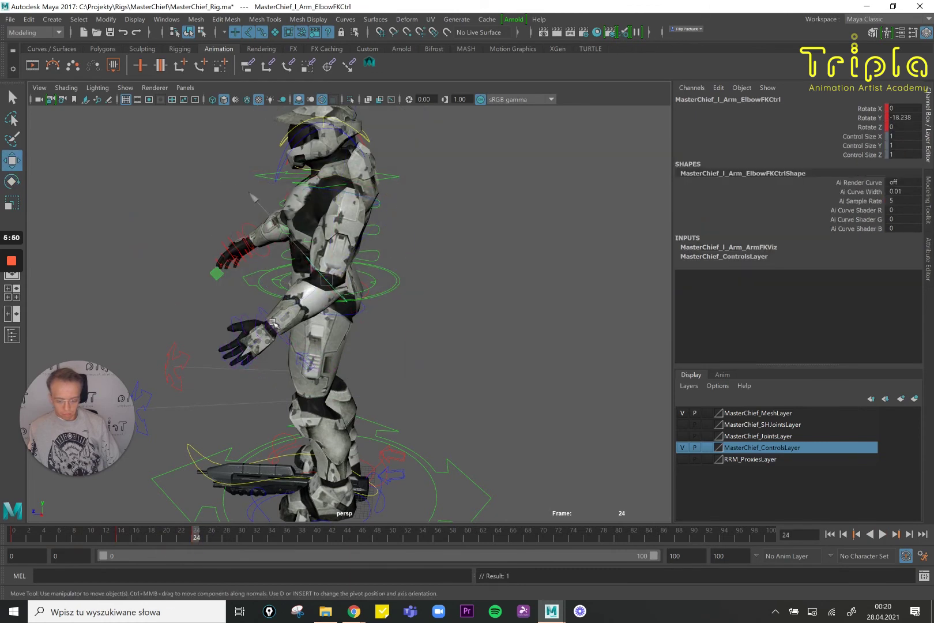
pyautogui.click(265, 317)
pyautogui.press('e')
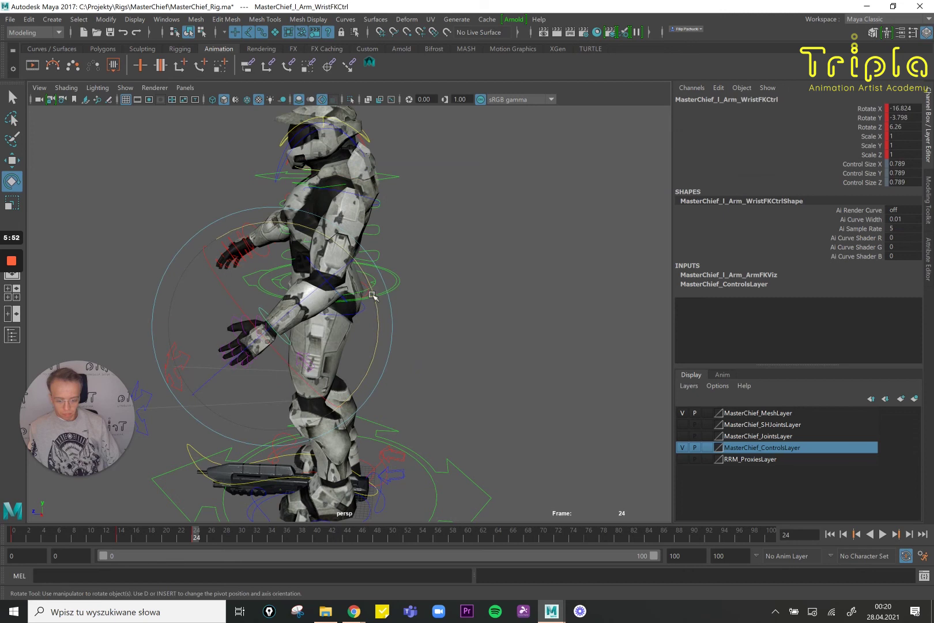
pyautogui.moveTo(375, 294); pyautogui.dragTo(372, 303)
pyautogui.moveTo(231, 270)
pyautogui.mouseDown()
pyautogui.moveTo(234, 260)
pyautogui.moveTo(268, 258)
pyautogui.moveTo(223, 272)
pyautogui.mouseUp()
# Rotate the left clavicle control at frame 24 to about X 4.9, Y 3.3, Z -4.5.
pyautogui.keyDown('alt'); pyautogui.moveTo(223, 272); pyautogui.dragTo(409, 276); pyautogui.keyUp('alt')
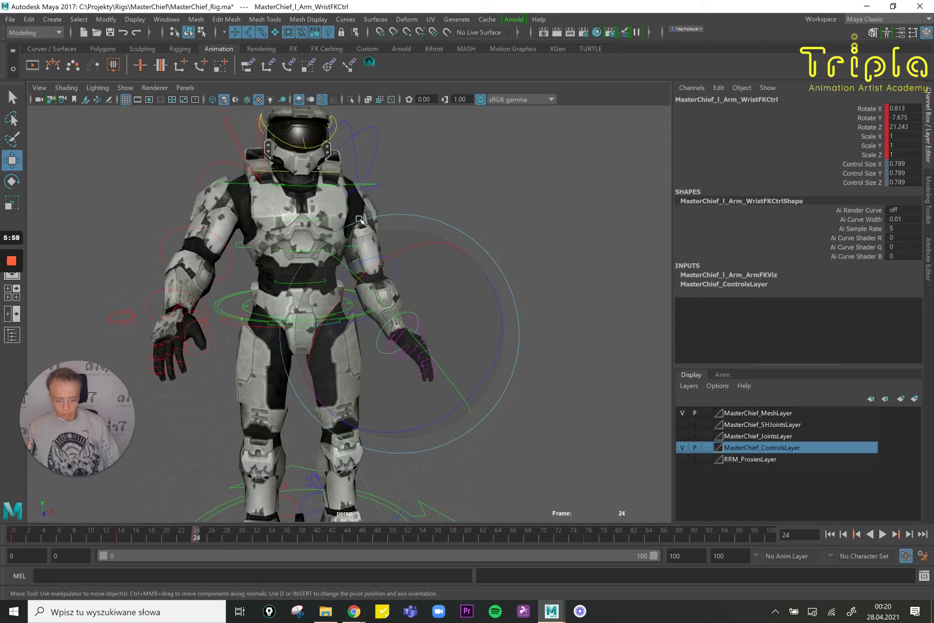
pyautogui.scroll(2, 404, 272)
pyautogui.press('w')
pyautogui.click(354, 134)
pyautogui.click(356, 131)
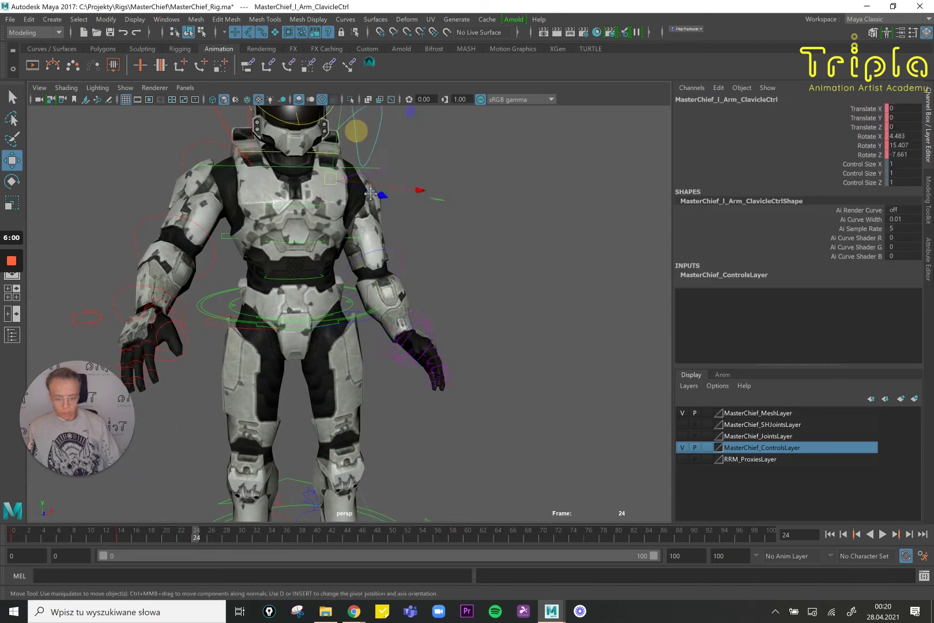
pyautogui.keyDown('alt'); pyautogui.moveTo(356, 131); pyautogui.dragTo(367, 208, button='middle'); pyautogui.keyUp('alt')
pyautogui.press('e')
pyautogui.moveTo(409, 239); pyautogui.dragTo(329, 299)
pyautogui.moveTo(345, 211); pyautogui.dragTo(314, 193)
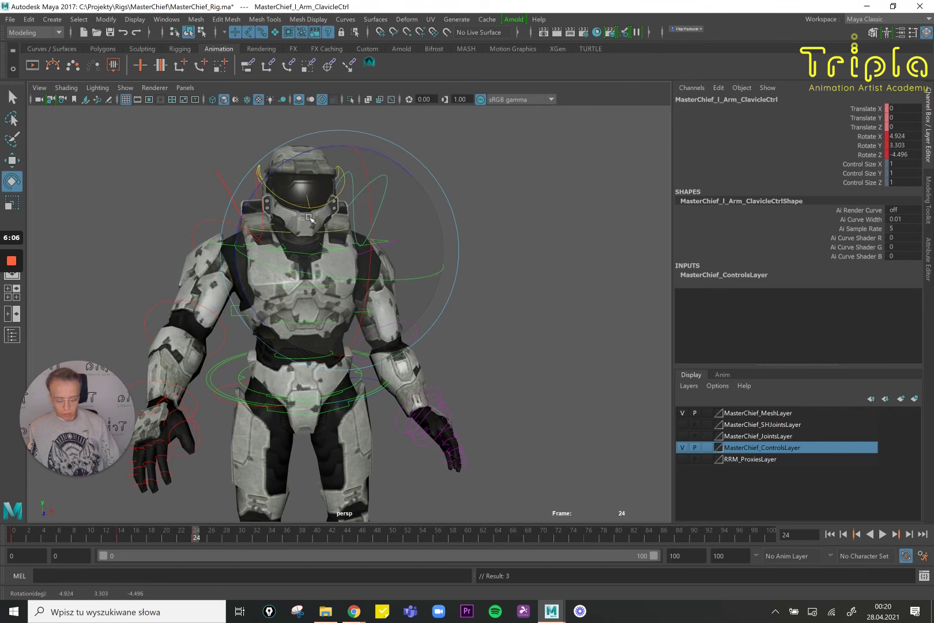
# Rotate the Spine_02 FK control on Y to about -1 degree at frame 24.
pyautogui.press('w')
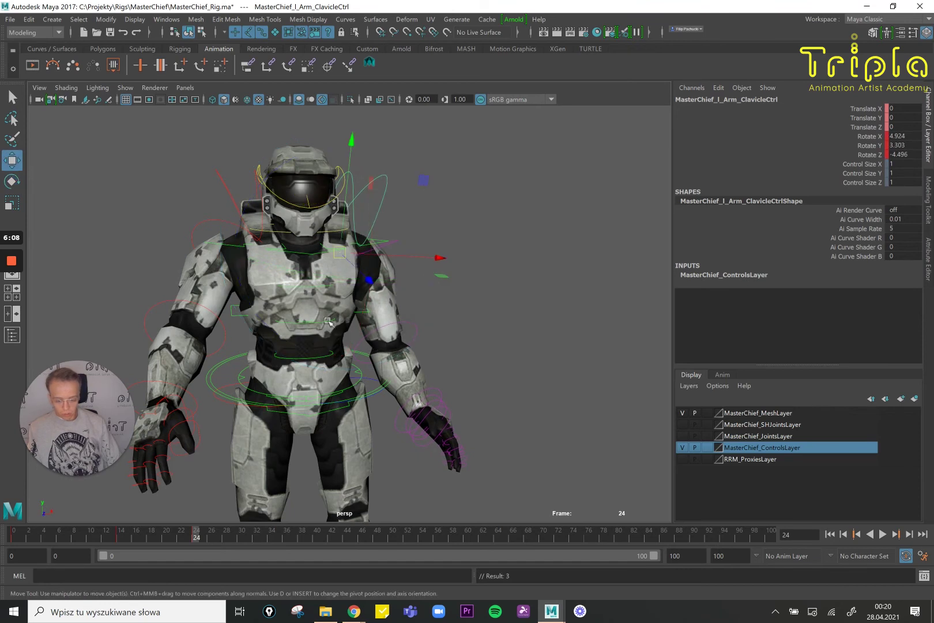
pyautogui.click(325, 322)
pyautogui.press('e')
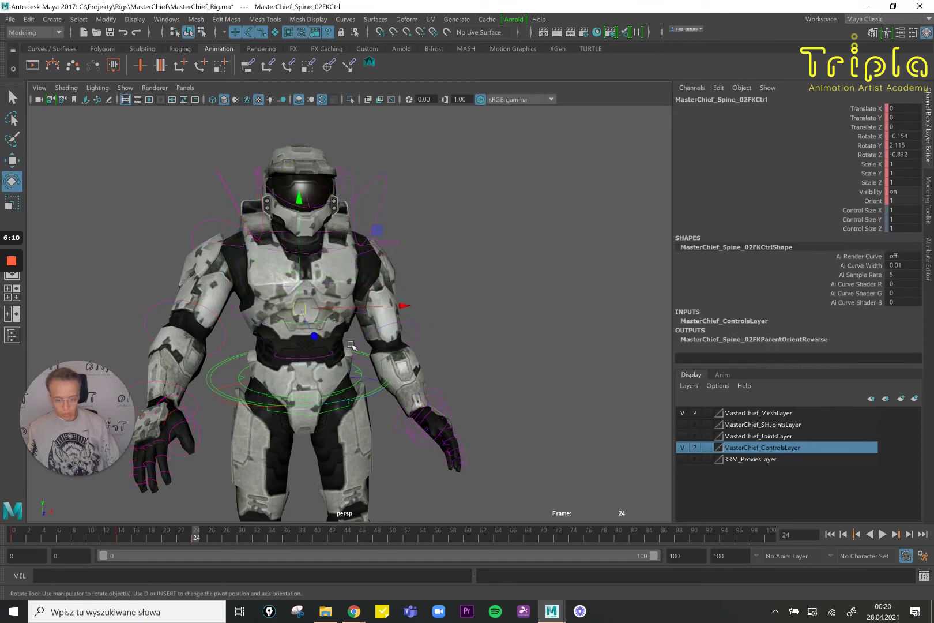
pyautogui.moveTo(369, 330); pyautogui.dragTo(364, 327)
# Add the Spine_01 FK control to the selection and rotate both on Y, bringing Spine_01 to about -0.6 and Spine_02 to about -2.1 degrees.
pyautogui.press('w')
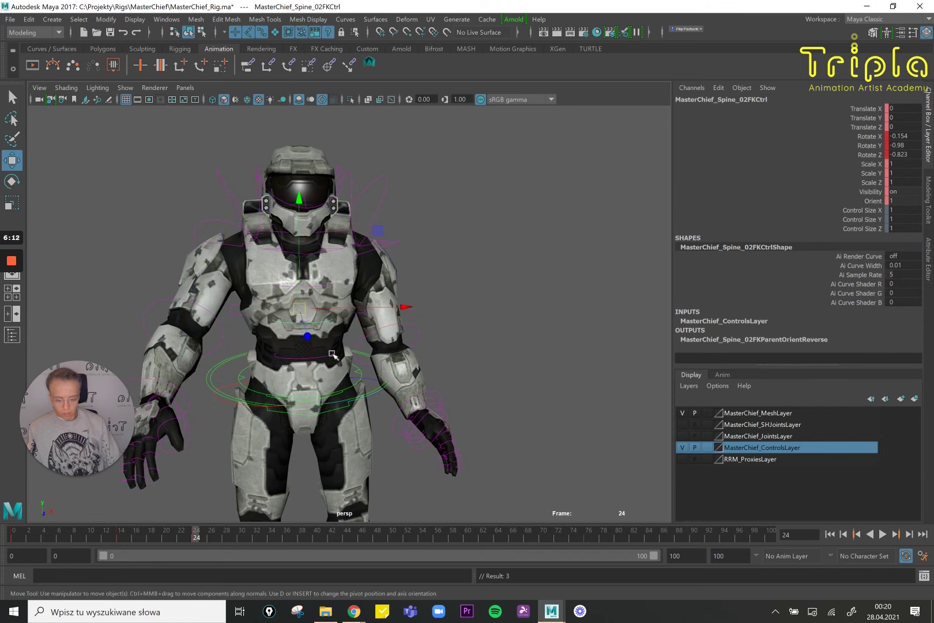
pyautogui.click(332, 356)
pyautogui.press('e')
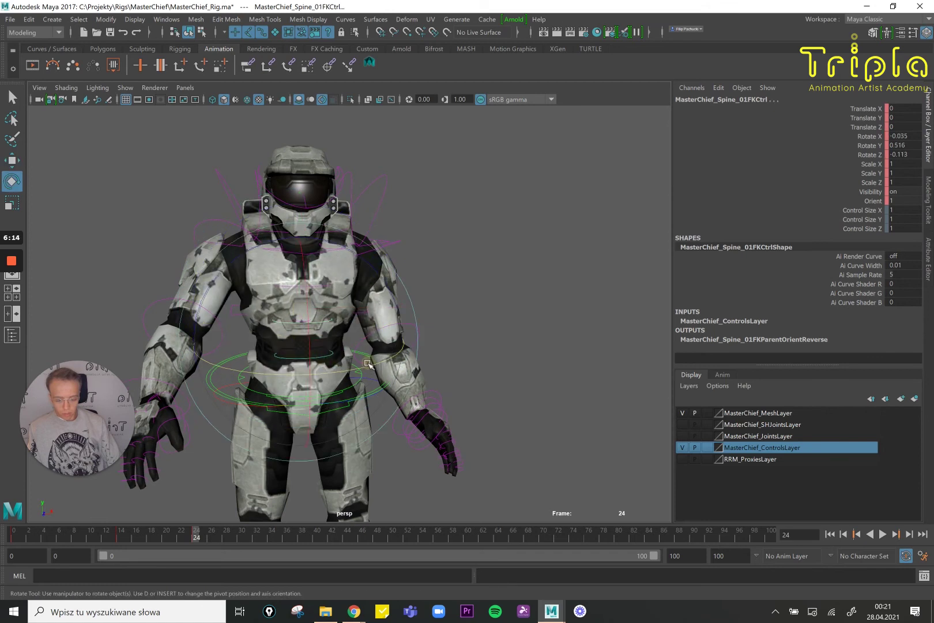
pyautogui.moveTo(367, 362); pyautogui.dragTo(365, 365)
# At frame 0, rotate the left clavicle control on Z to about 8.6 degrees.
pyautogui.press(',')
pyautogui.press(',')
pyautogui.press(',')
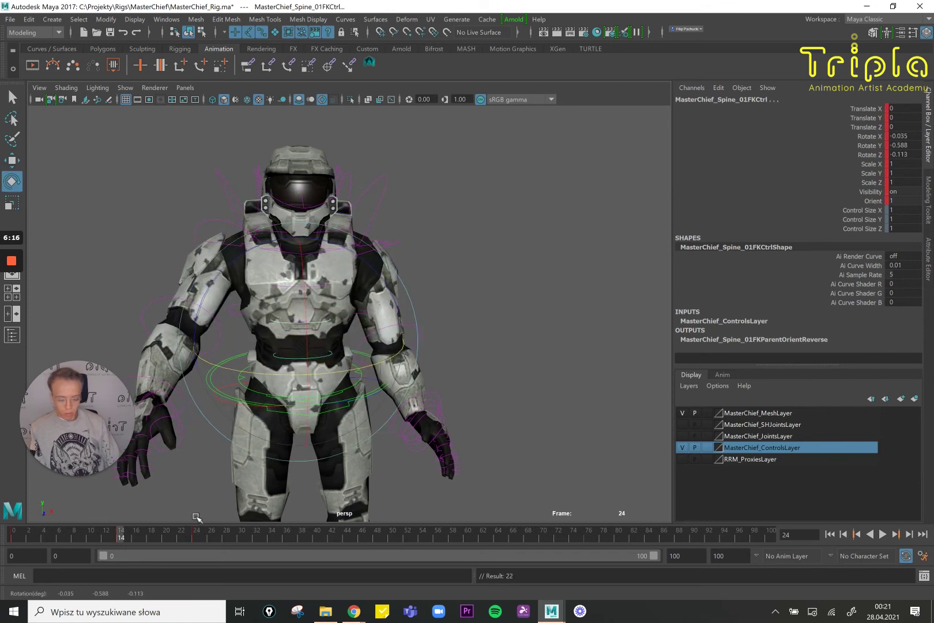
pyautogui.press('.')
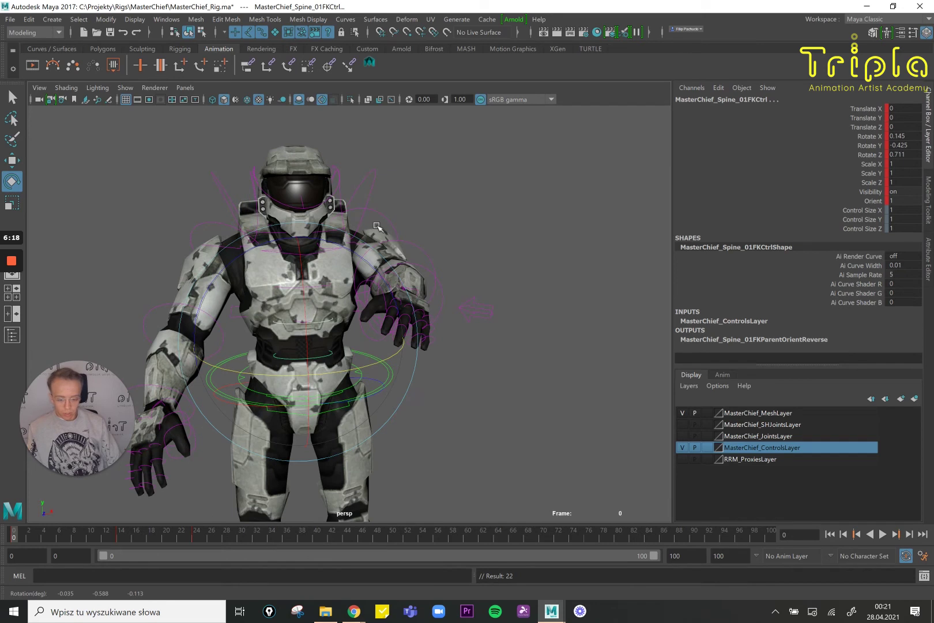
pyautogui.click(372, 188)
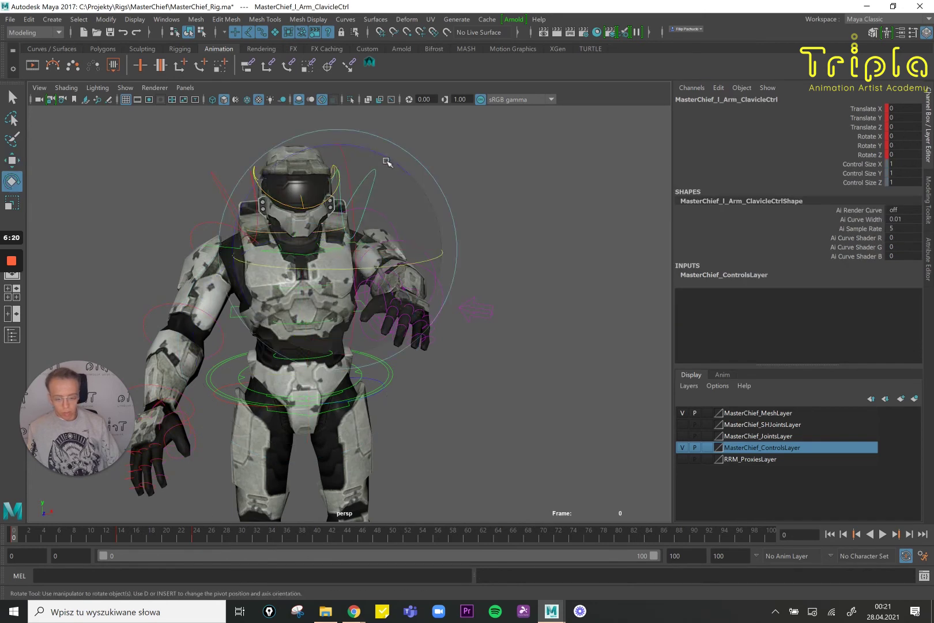
pyautogui.moveTo(386, 158); pyautogui.dragTo(372, 154)
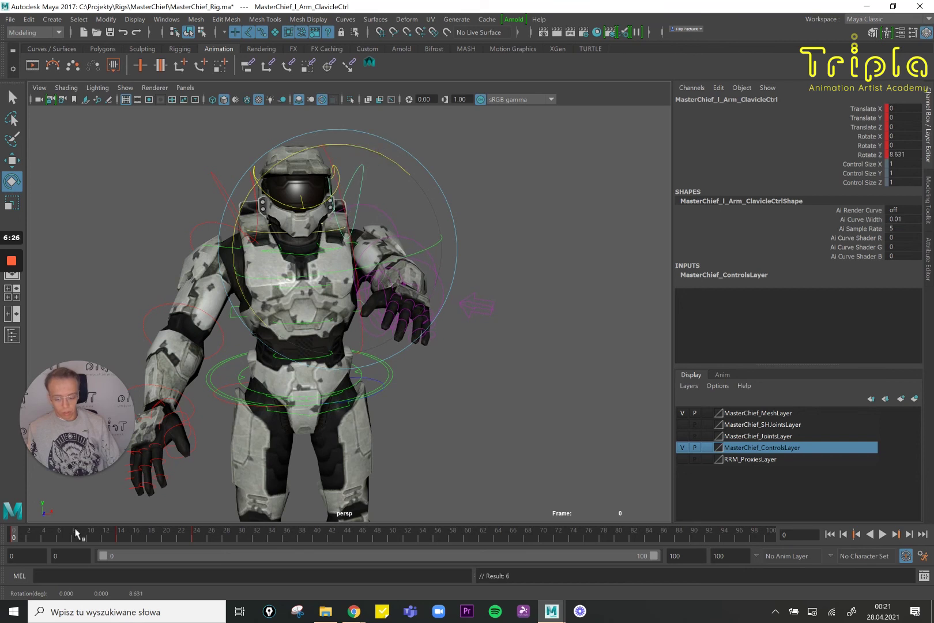
# At frame 14, rotate the left clavicle control to about X 2.8, Y 15.7, Z -13.7.
pyautogui.moveTo(36, 535); pyautogui.dragTo(118, 536)
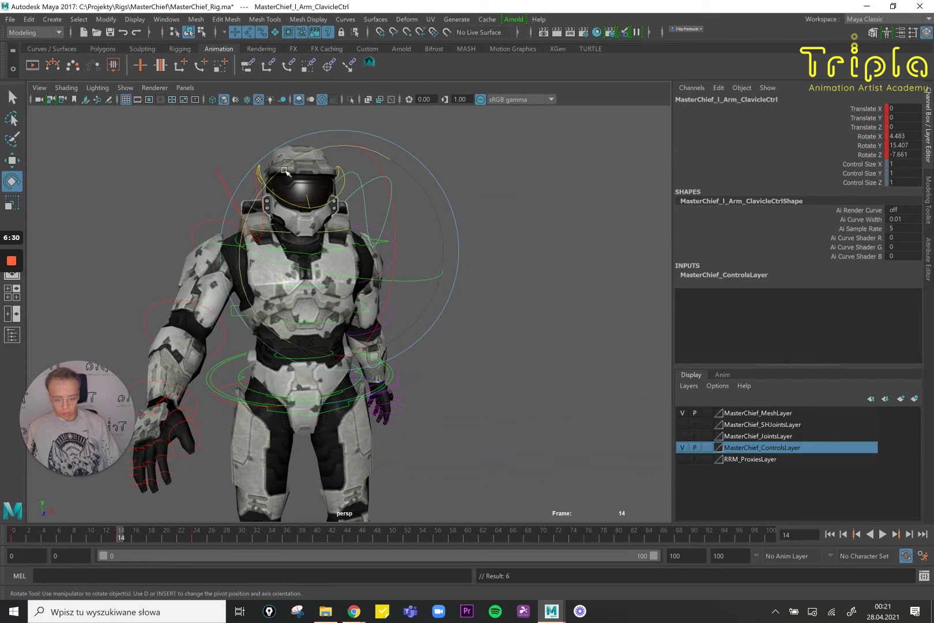
pyautogui.moveTo(291, 167); pyautogui.dragTo(309, 191)
pyautogui.scroll(-3, 405, 363)
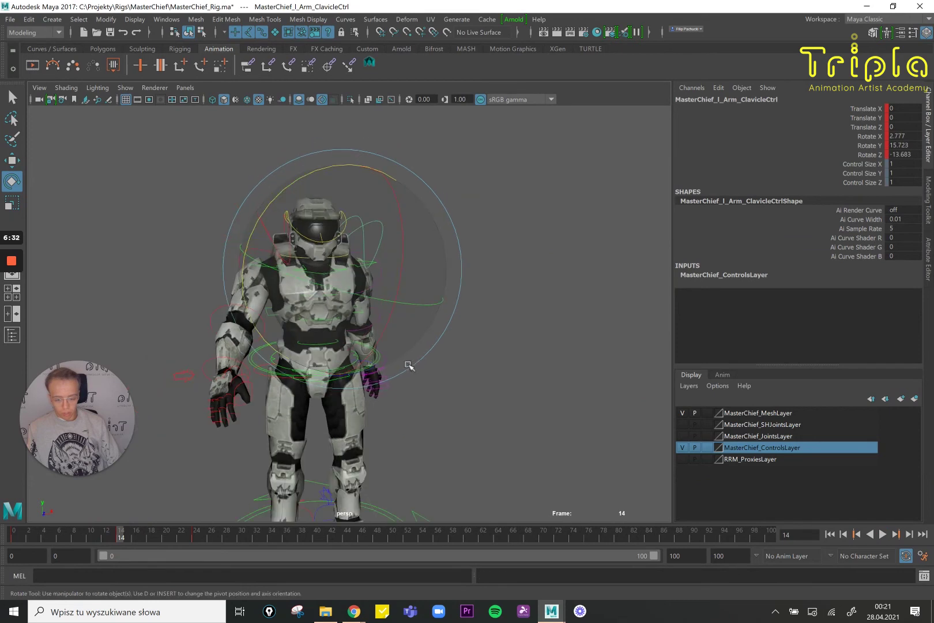
# At frame 24, rotate the left wrist FK control to about X 22.3, Y -0.6, Z 18.6.
pyautogui.keyDown('alt'); pyautogui.moveTo(407, 364); pyautogui.dragTo(403, 362); pyautogui.keyUp('alt')
pyautogui.moveTo(129, 539); pyautogui.dragTo(196, 538)
pyautogui.press('w')
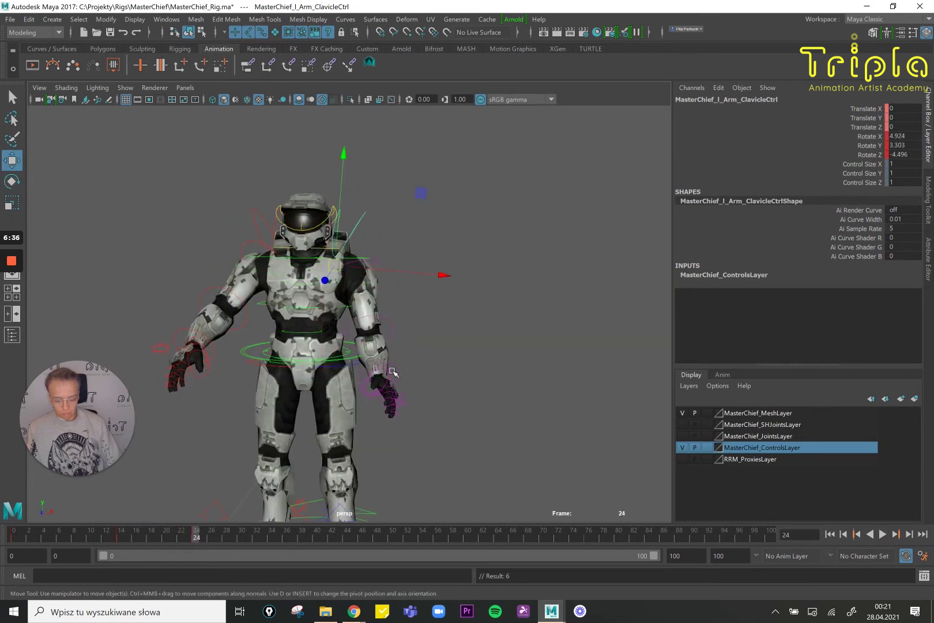
pyautogui.moveTo(398, 373)
pyautogui.keyDown('alt'); pyautogui.mouseDown()
pyautogui.moveTo(375, 371)
pyautogui.moveTo(386, 375)
pyautogui.mouseUp(); pyautogui.keyUp('alt')
pyautogui.click(372, 372)
pyautogui.press('e')
pyautogui.moveTo(419, 293); pyautogui.dragTo(382, 296)
pyautogui.press('w')
# Select the left elbow, shoulder and clavicle controls and the spine FK controls together with the wrist at frame 24.
pyautogui.scroll(2, 406, 352)
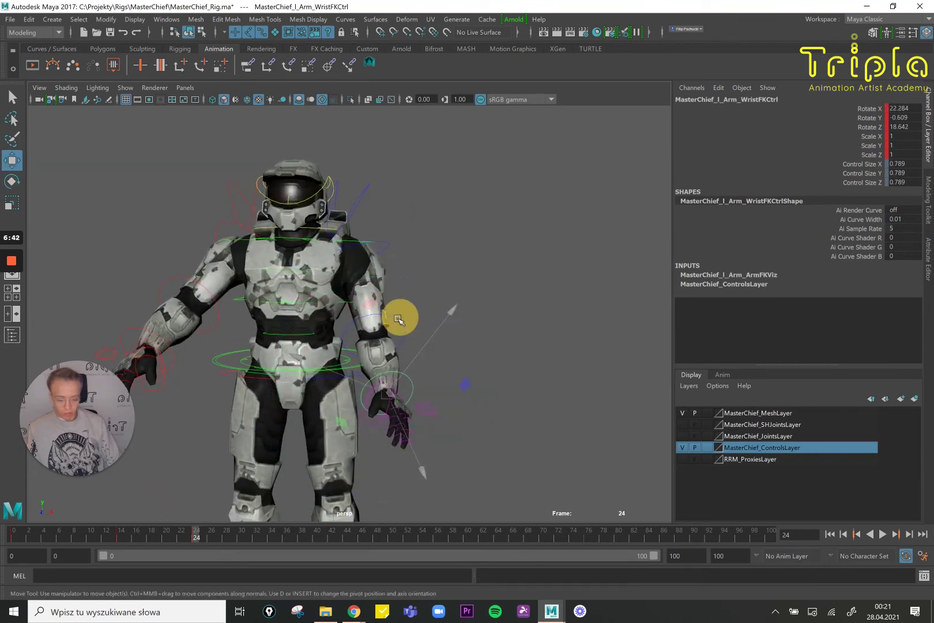
pyautogui.click(398, 315)
pyautogui.click(392, 248)
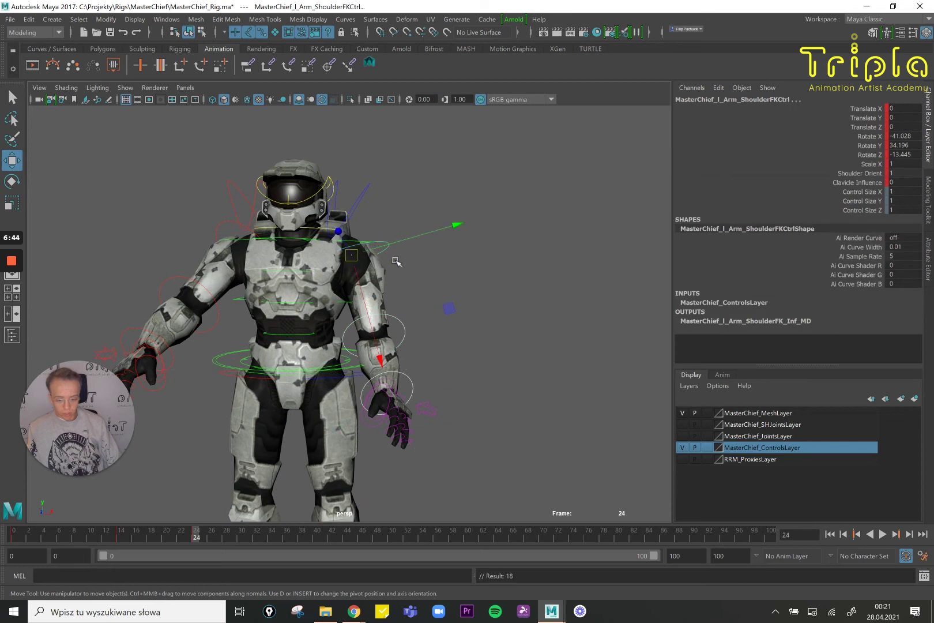
pyautogui.moveTo(360, 203); pyautogui.dragTo(366, 210)
pyautogui.keyDown('alt'); pyautogui.moveTo(341, 283); pyautogui.dragTo(284, 262, button='right'); pyautogui.keyUp('alt')
pyautogui.moveTo(284, 261)
pyautogui.keyDown('alt'); pyautogui.mouseDown()
pyautogui.moveTo(271, 225)
pyautogui.moveTo(367, 324)
pyautogui.mouseUp(); pyautogui.keyUp('alt')
pyautogui.click(293, 251)
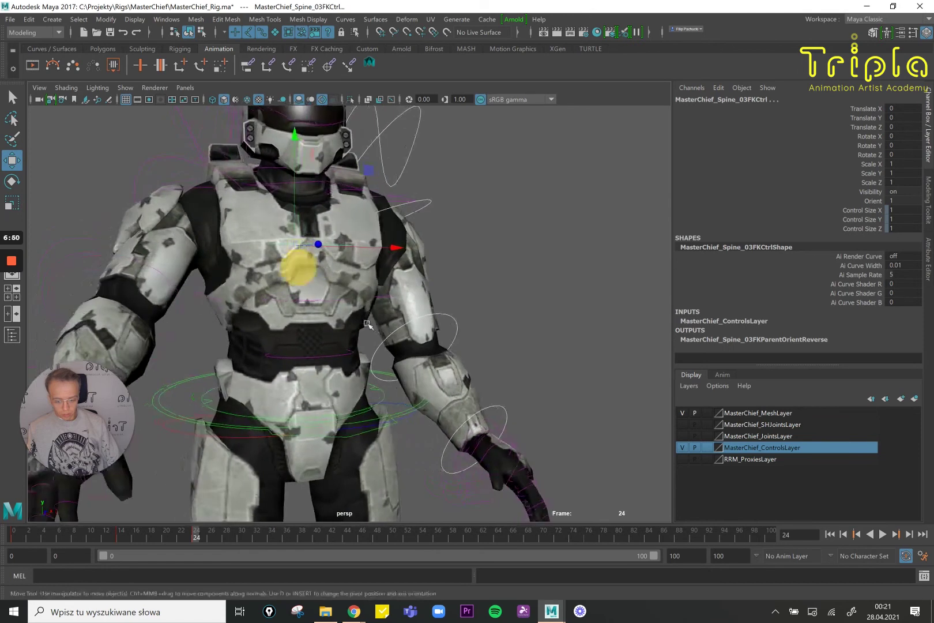
pyautogui.click(349, 300)
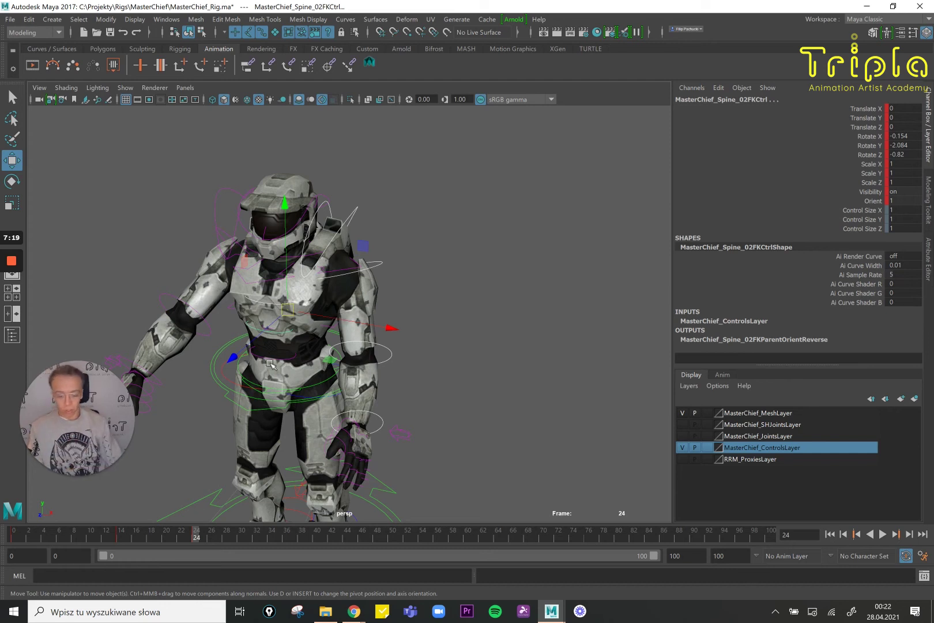
# Key the selected arm, clavicle and spine controls at frame 35.
pyautogui.keyDown('alt'); pyautogui.moveTo(438, 301); pyautogui.dragTo(321, 419); pyautogui.keyUp('alt')
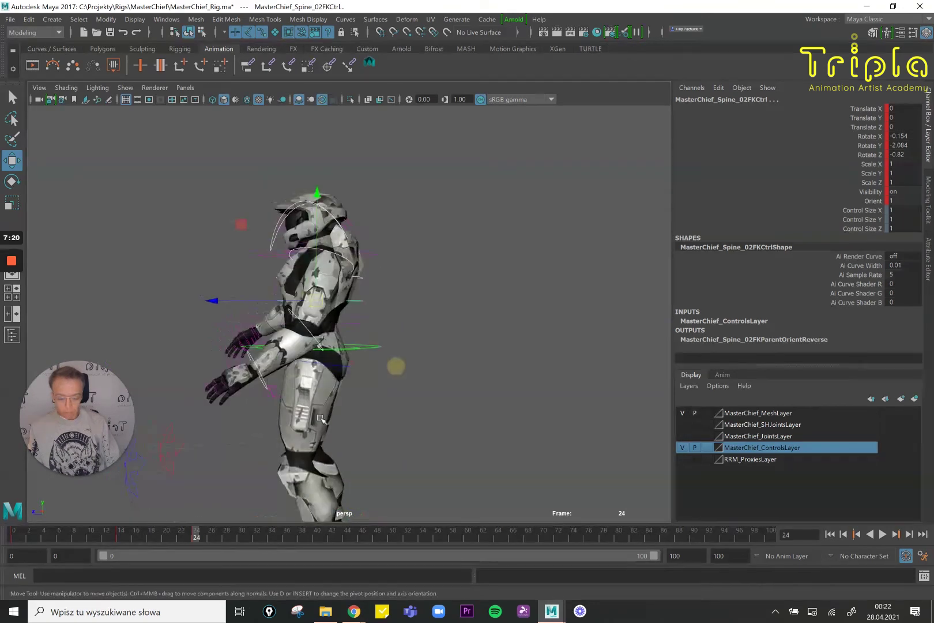
pyautogui.moveTo(239, 543)
pyautogui.mouseDown()
pyautogui.moveTo(282, 542)
pyautogui.moveTo(87, 539)
pyautogui.moveTo(269, 538)
pyautogui.mouseUp()
pyautogui.scroll(3, 329, 340)
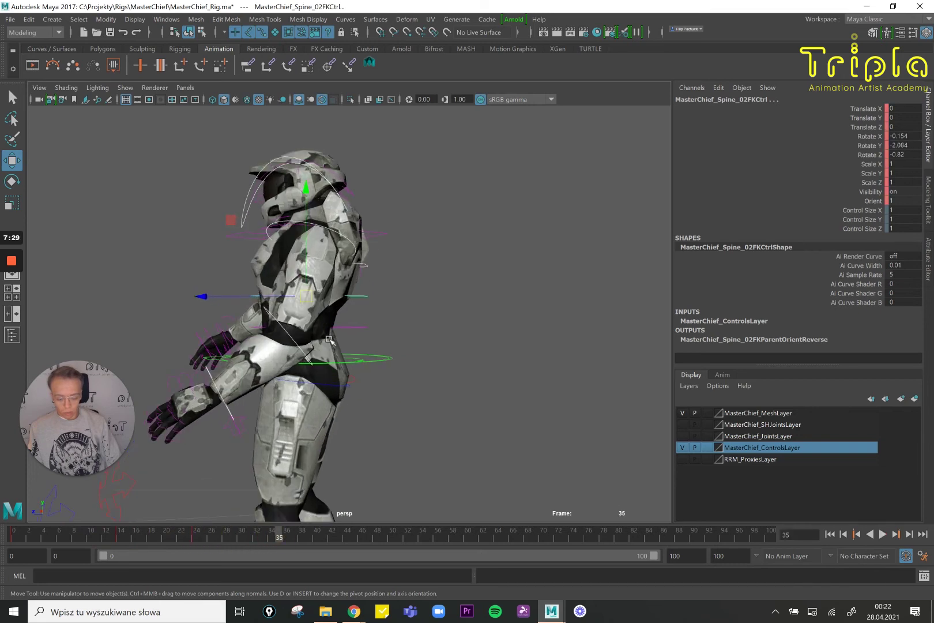
pyautogui.click(278, 537)
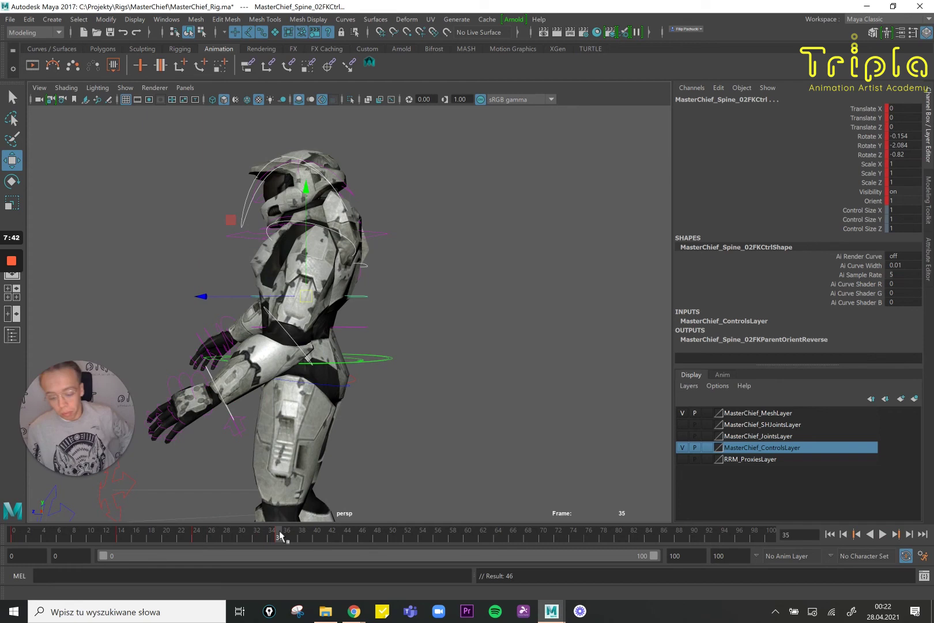
# Key the in-between pose of the selected controls at frame 19 and cut that key.
pyautogui.click(124, 537)
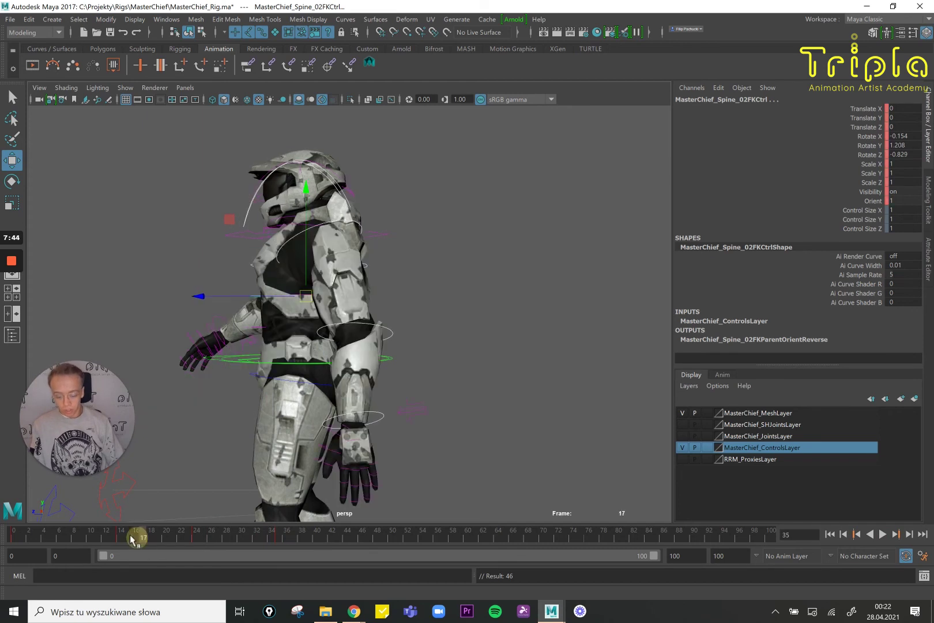
pyautogui.moveTo(147, 538)
pyautogui.mouseDown()
pyautogui.moveTo(192, 536)
pyautogui.moveTo(160, 540)
pyautogui.mouseUp()
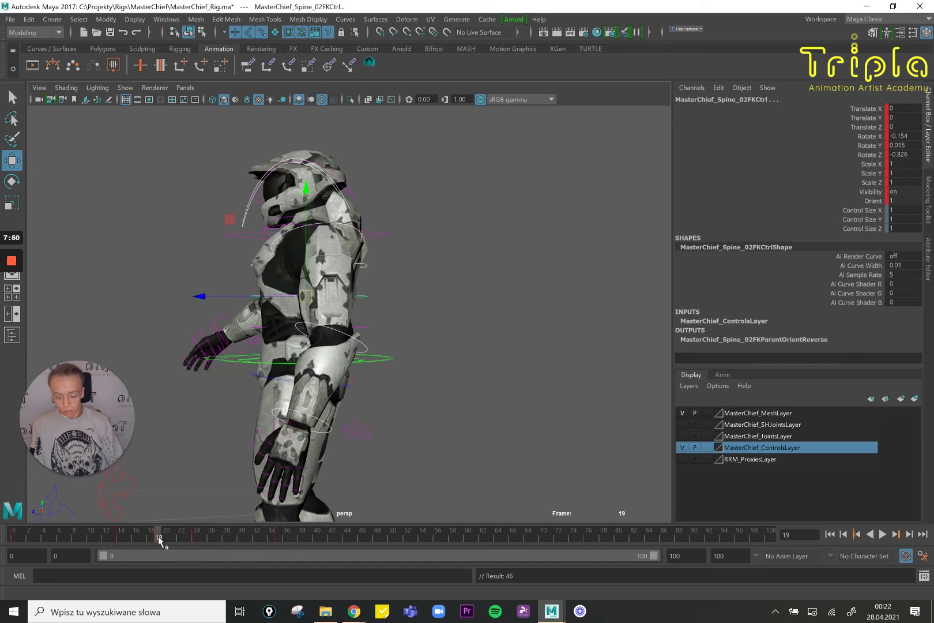
pyautogui.rightClick(159, 539)
pyautogui.click(200, 371)
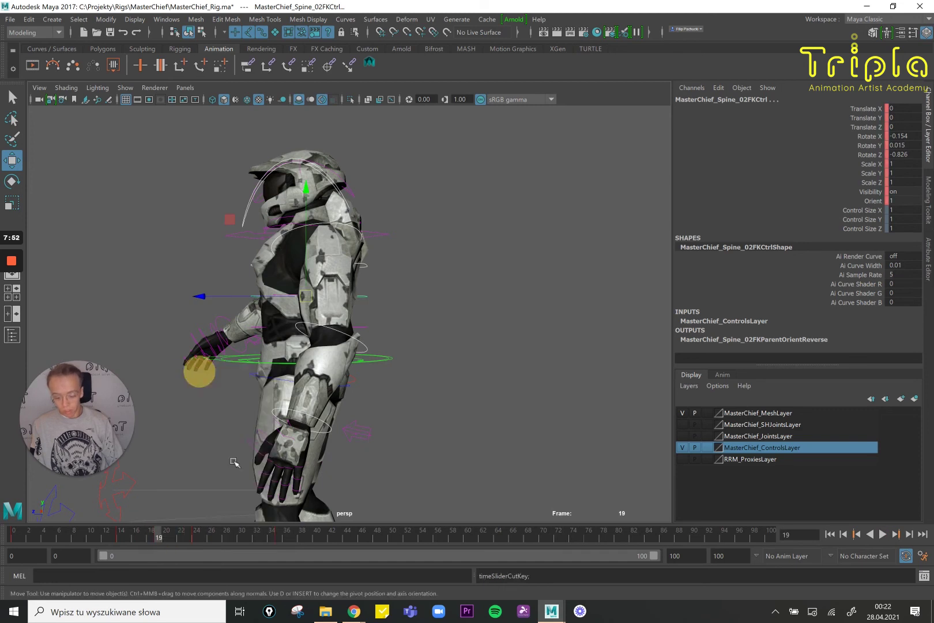
# Paste the cut pose onto the selected controls at frame 35.
pyautogui.moveTo(274, 538); pyautogui.dragTo(277, 538)
pyautogui.rightClick(279, 538)
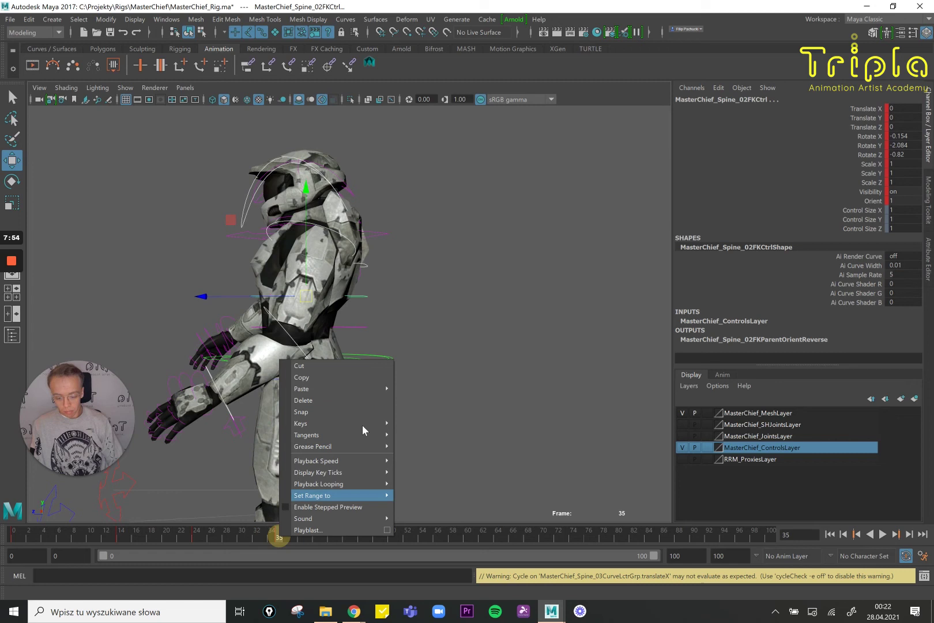
pyautogui.moveTo(390, 390)
pyautogui.click(420, 399)
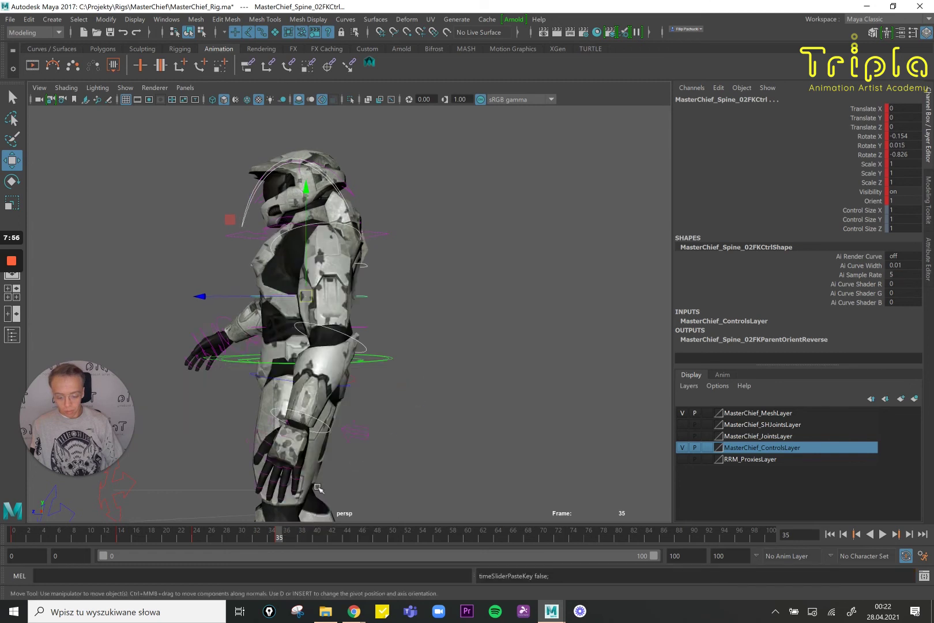
# Swing the left arm further back at frame 35 by rotating the shoulder FK control to about 60.9 in Y.
pyautogui.moveTo(95, 539); pyautogui.dragTo(279, 540)
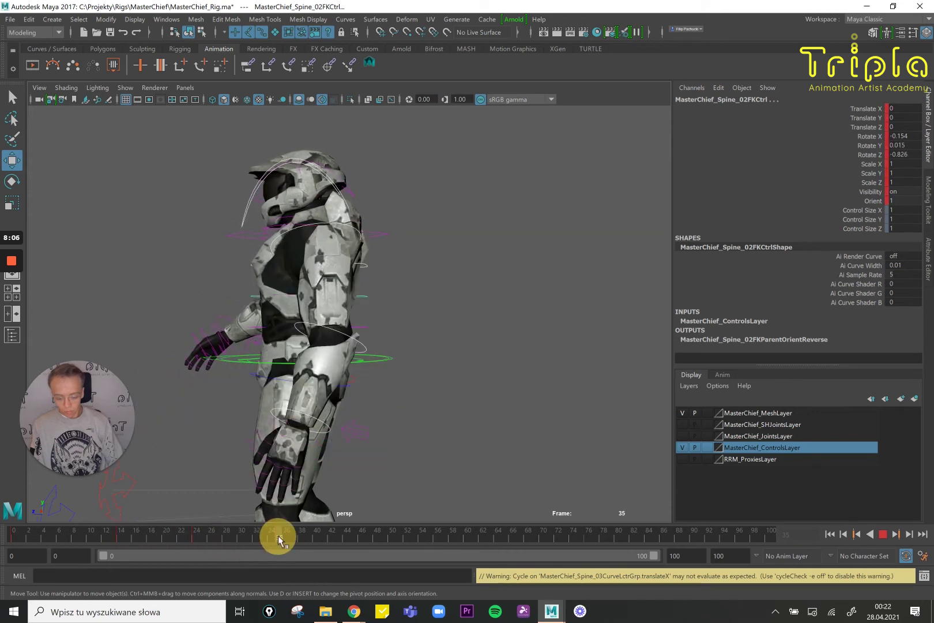
pyautogui.click(354, 341)
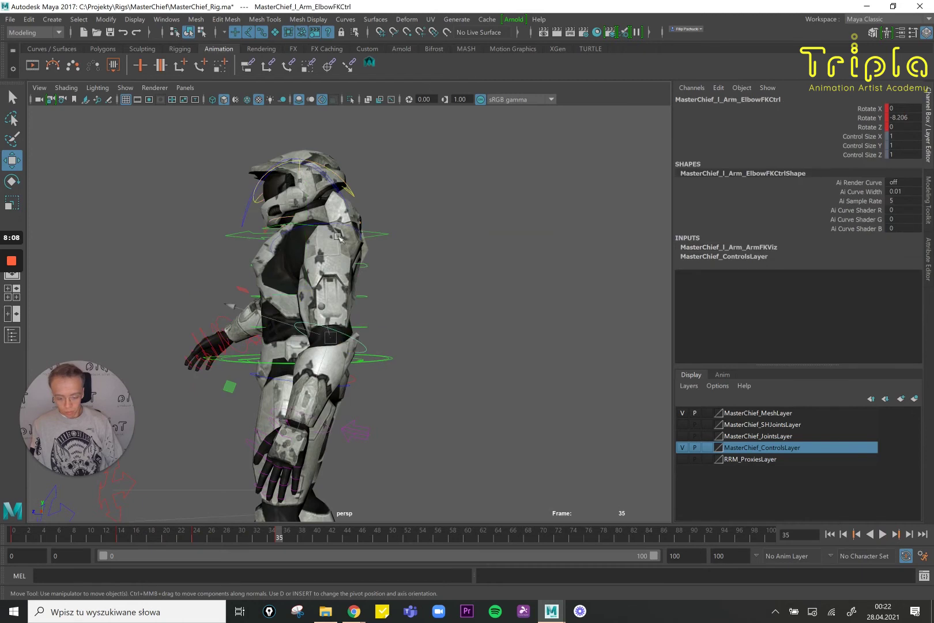
pyautogui.keyDown('alt'); pyautogui.moveTo(338, 237); pyautogui.dragTo(414, 249); pyautogui.keyUp('alt')
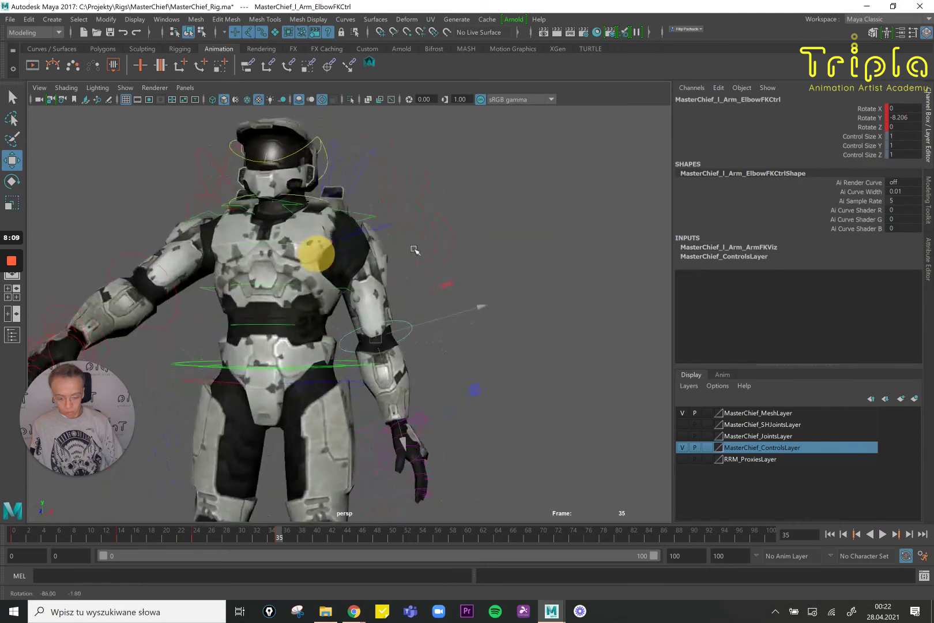
pyautogui.click(380, 221)
pyautogui.press('e')
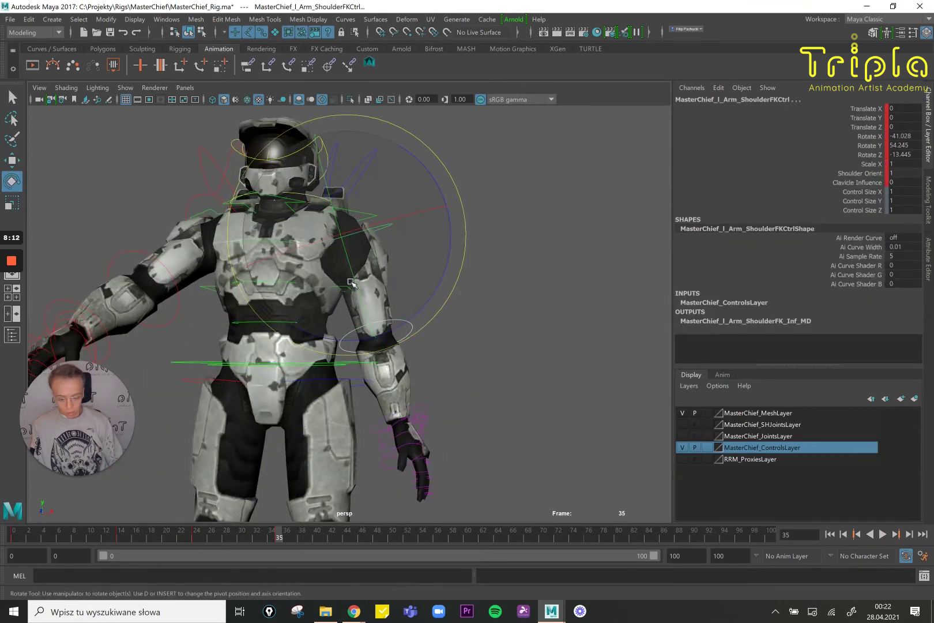
pyautogui.moveTo(351, 282); pyautogui.dragTo(356, 293)
# Refine the left shoulder FK control's rotation at frame 35 to about -45.4 in X, 64.2 in Y and -15.7 in Z.
pyautogui.keyDown('alt'); pyautogui.moveTo(449, 310); pyautogui.dragTo(373, 346); pyautogui.keyUp('alt')
pyautogui.press('w')
pyautogui.press('e')
pyautogui.press('w')
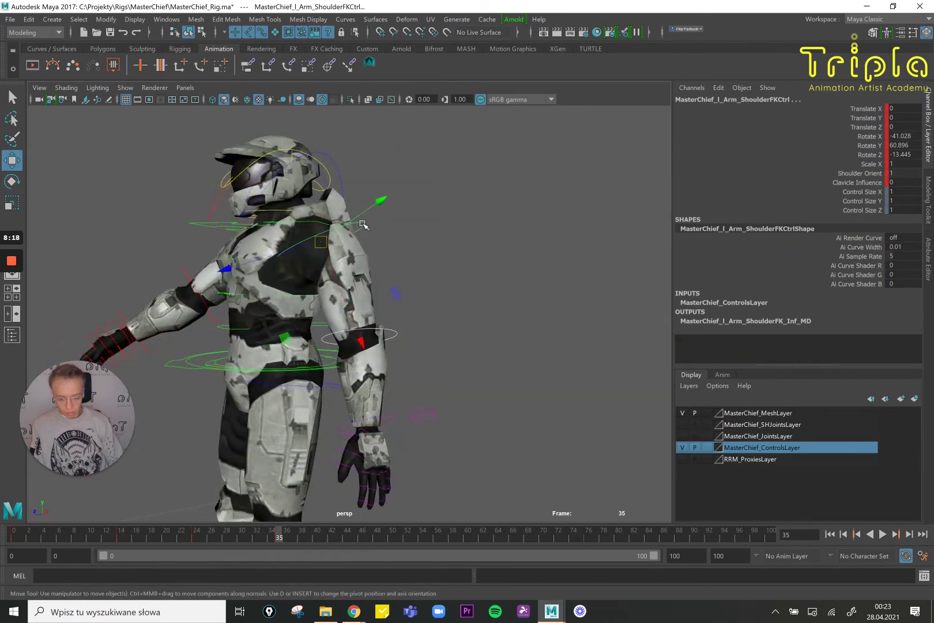
pyautogui.press('e')
pyautogui.moveTo(350, 262); pyautogui.dragTo(338, 253)
pyautogui.press('w')
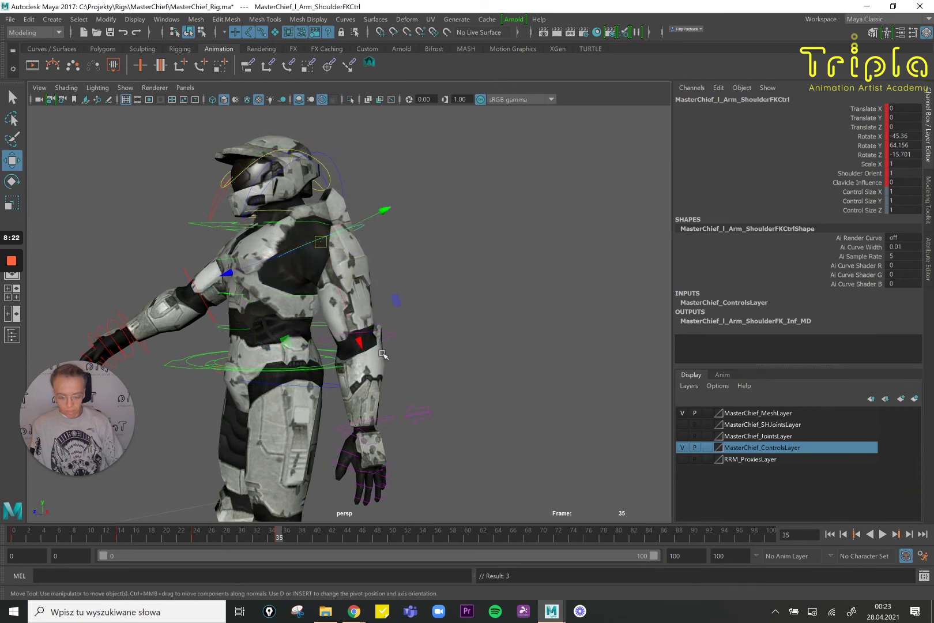
# Add the left elbow and wrist controls to the selection and transfer their in-between pose from frame 29 to frame 41.
pyautogui.click(388, 335)
pyautogui.click(390, 418)
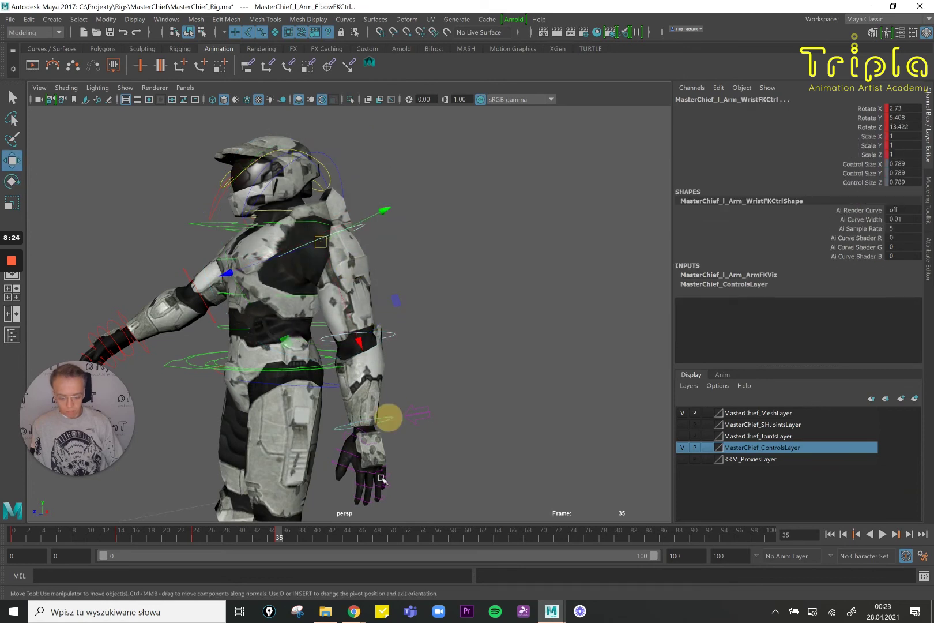
pyautogui.moveTo(250, 541); pyautogui.dragTo(233, 538)
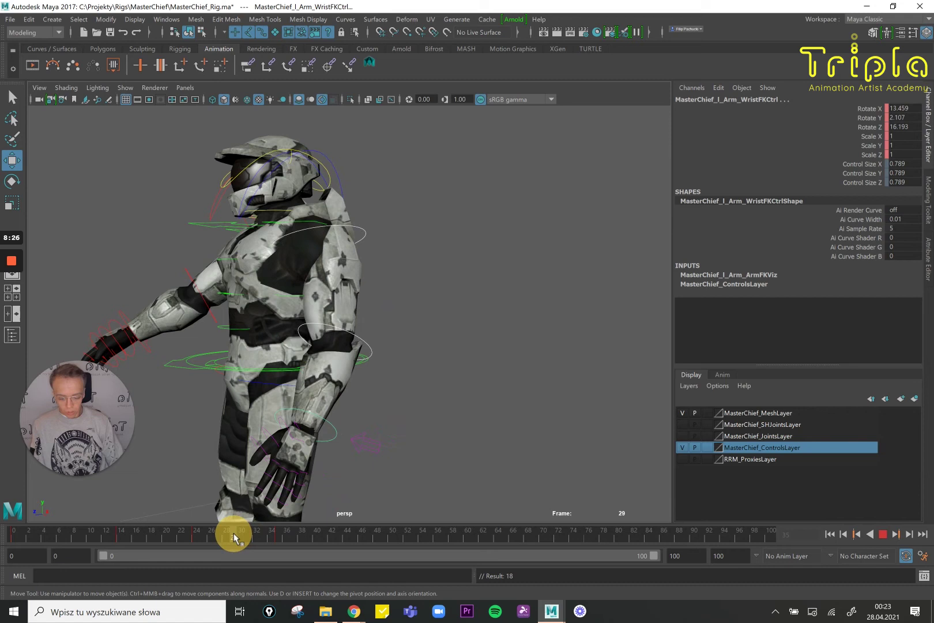
pyautogui.rightClick(234, 538)
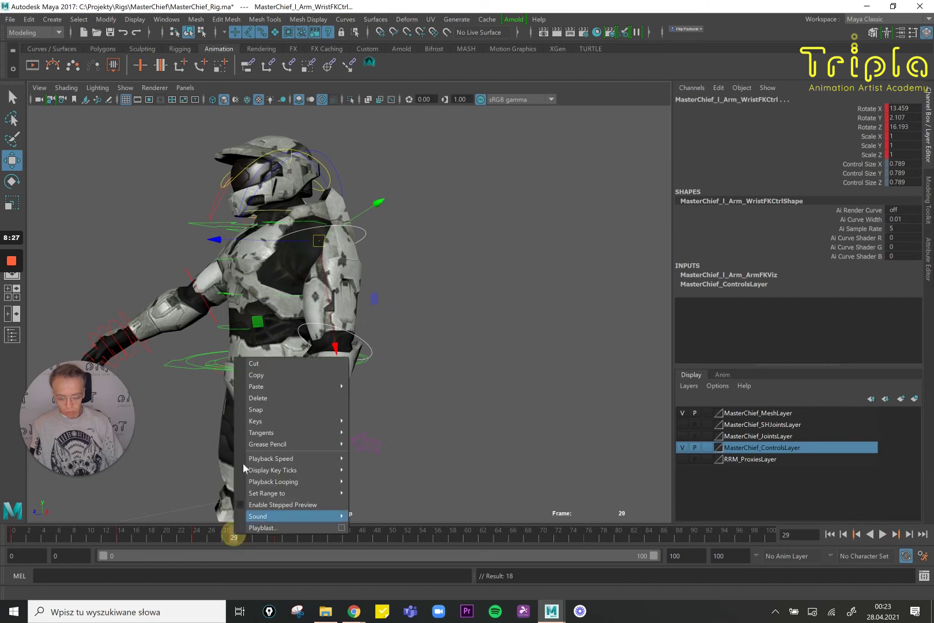
pyautogui.click(286, 377)
pyautogui.click(323, 537)
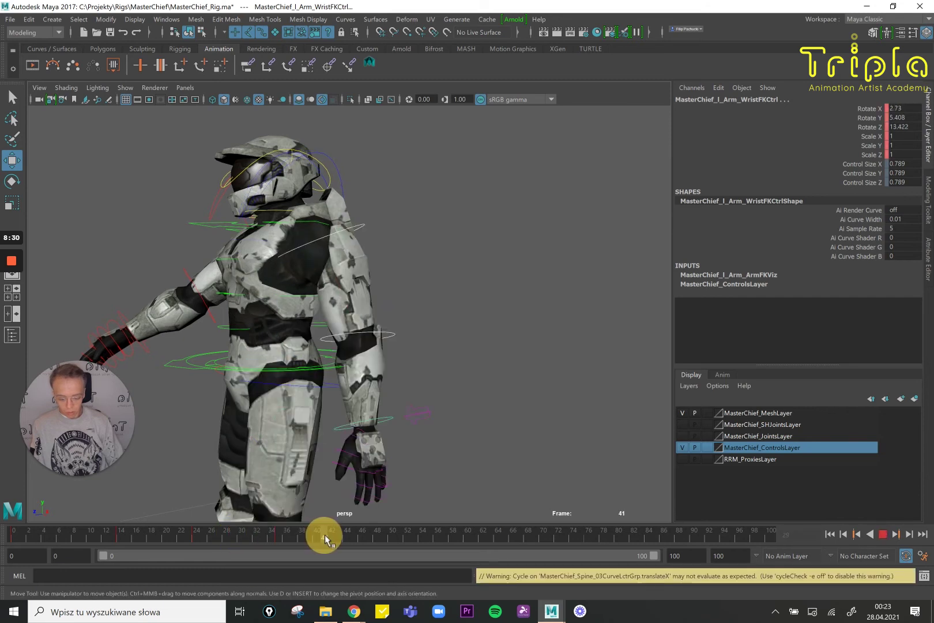
pyautogui.rightClick(323, 537)
pyautogui.moveTo(428, 387)
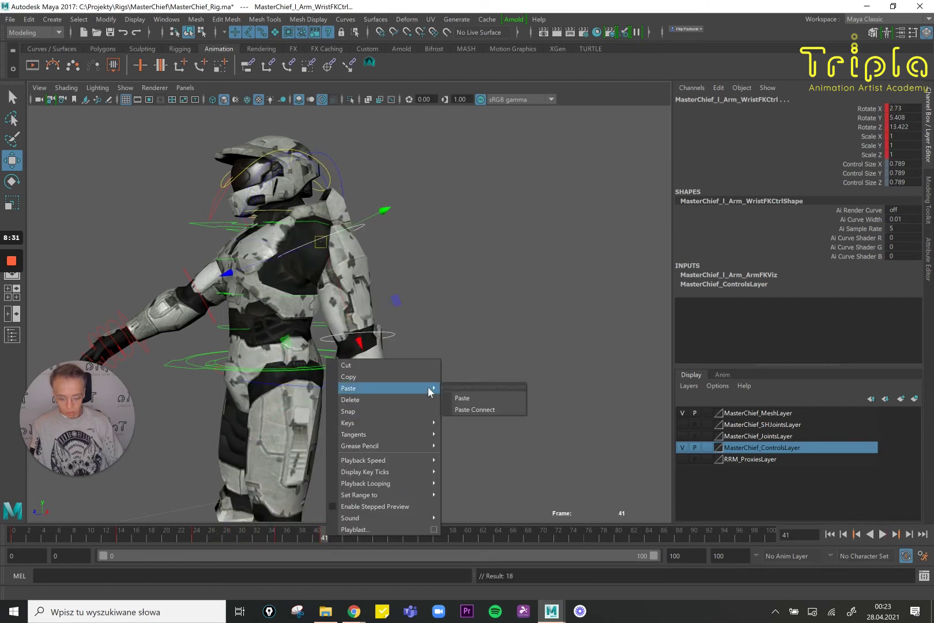
pyautogui.click(483, 398)
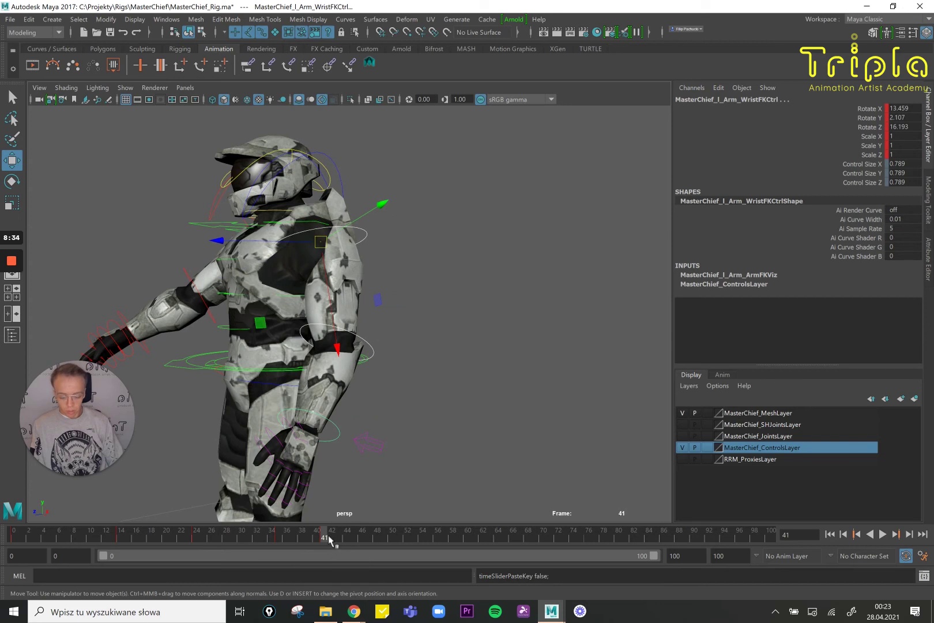
pyautogui.moveTo(252, 538); pyautogui.dragTo(299, 537)
pyautogui.moveTo(299, 538)
pyautogui.mouseDown(button='right')
pyautogui.moveTo(336, 387)
pyautogui.moveTo(411, 483)
pyautogui.moveTo(298, 533)
pyautogui.mouseUp(button='right')
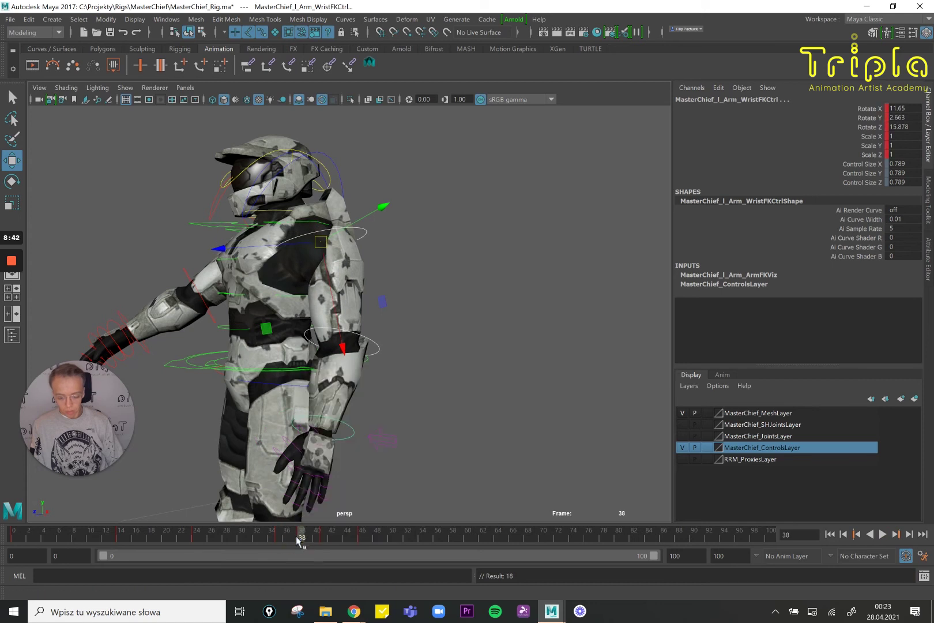
pyautogui.moveTo(297, 539); pyautogui.dragTo(295, 540)
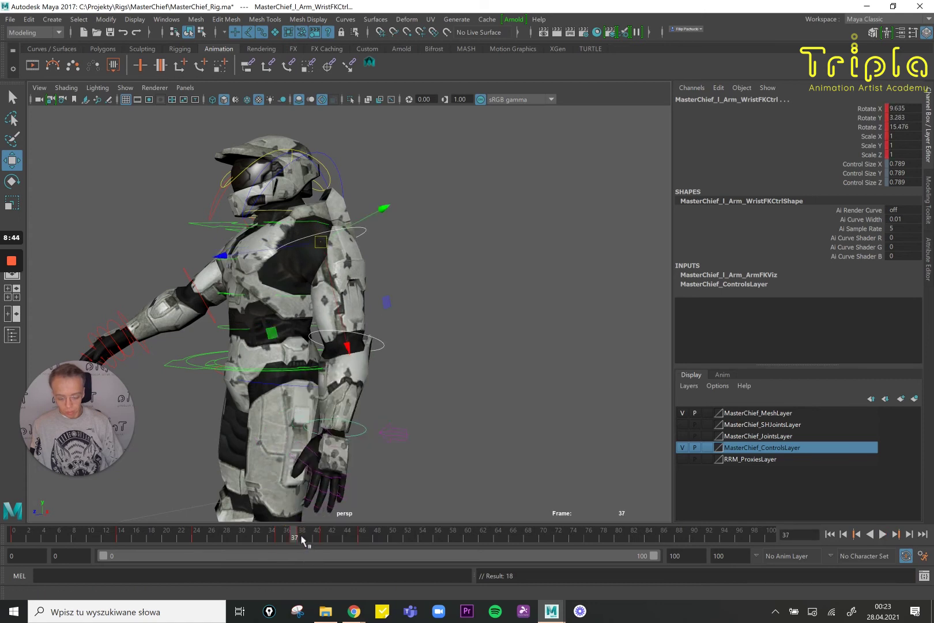
pyautogui.click(301, 538)
pyautogui.rightClick(301, 538)
pyautogui.click(356, 401)
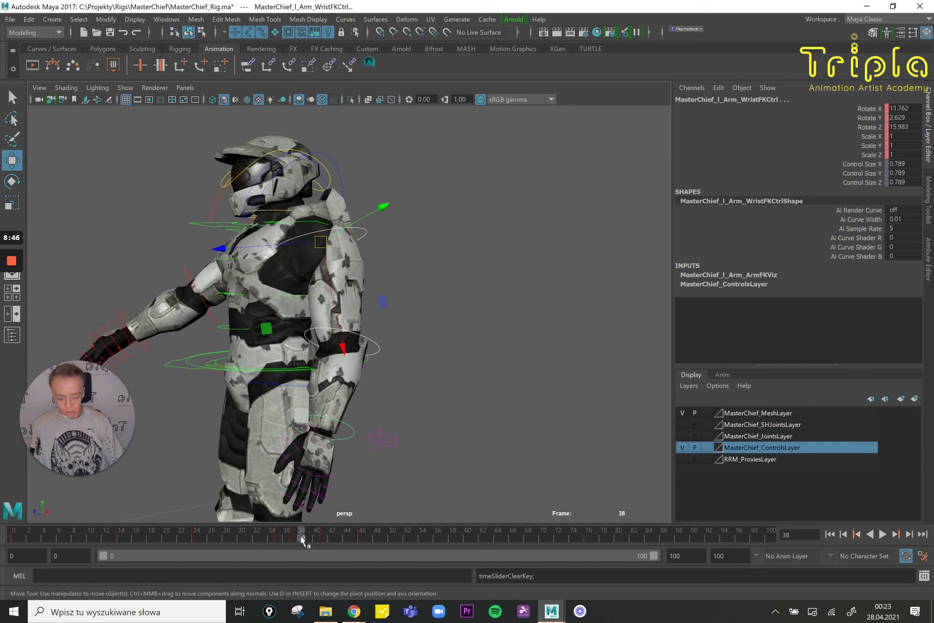
# Cut the selected arm controls' in-between key at frame 37 and paste it at frame 52.
pyautogui.moveTo(303, 541); pyautogui.dragTo(296, 538)
pyautogui.moveTo(297, 537); pyautogui.dragTo(348, 368, button='right')
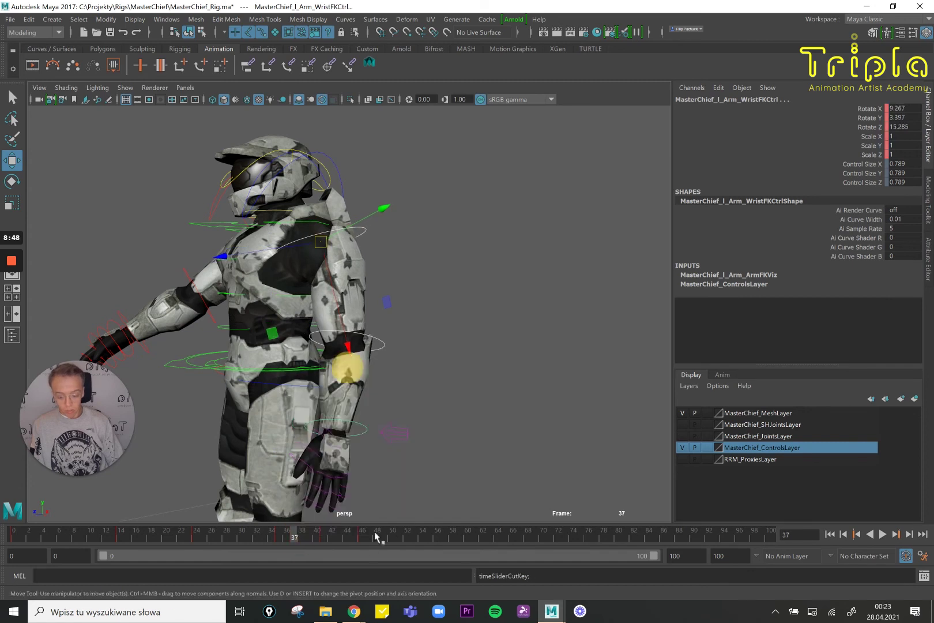
pyautogui.moveTo(363, 539)
pyautogui.mouseDown()
pyautogui.moveTo(338, 535)
pyautogui.moveTo(368, 540)
pyautogui.mouseUp()
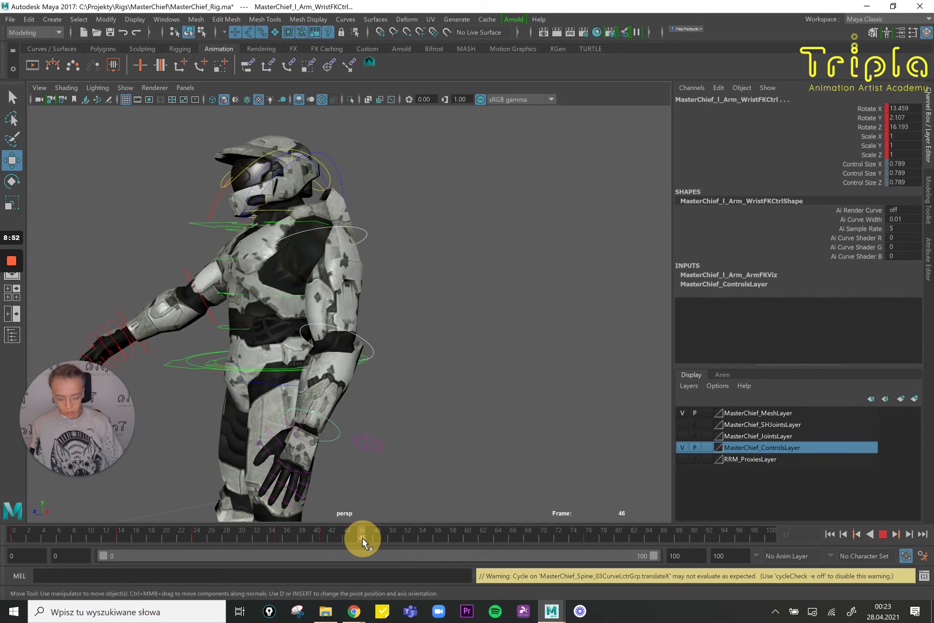
pyautogui.moveTo(362, 541); pyautogui.dragTo(508, 397, button='right')
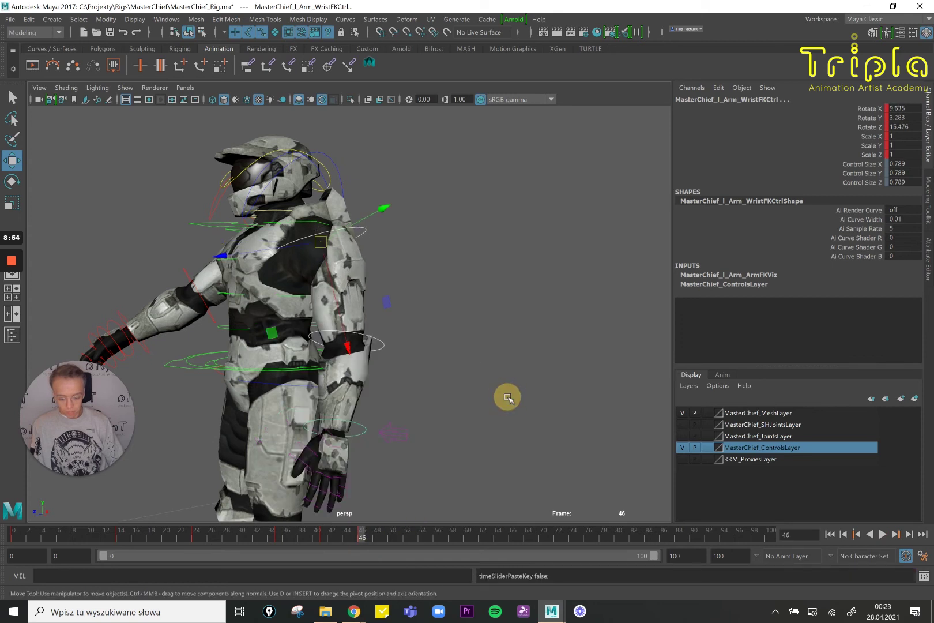
pyautogui.moveTo(369, 540); pyautogui.dragTo(394, 539)
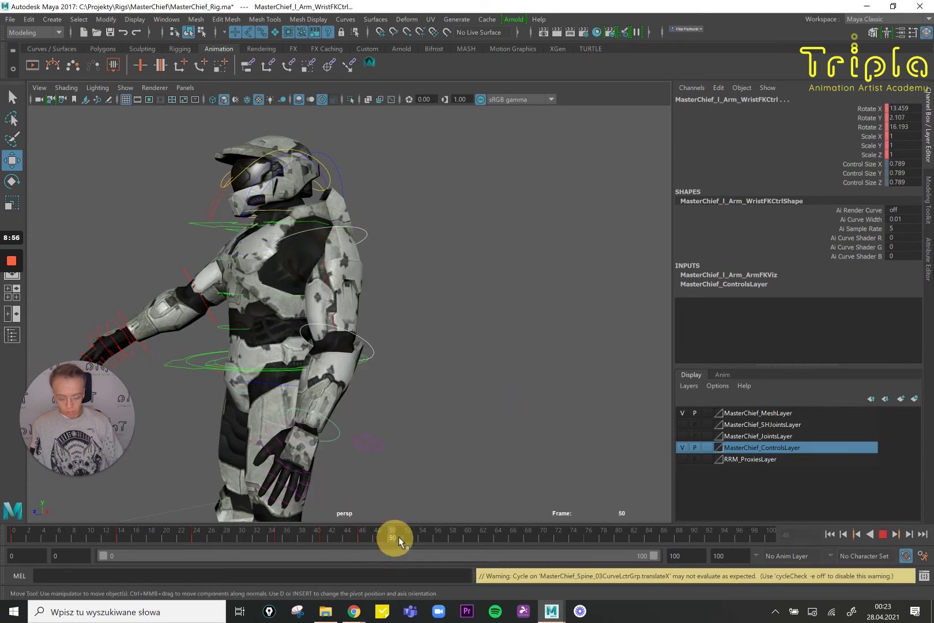
pyautogui.moveTo(407, 539); pyautogui.dragTo(538, 397, button='right')
# Cut the arm controls' in-between pose halfway between frames 46 and 52 and paste it at frame 56.
pyautogui.moveTo(347, 543); pyautogui.dragTo(382, 540)
pyautogui.moveTo(382, 539); pyautogui.dragTo(426, 363, button='right')
pyautogui.moveTo(434, 540); pyautogui.dragTo(439, 540)
pyautogui.moveTo(439, 536); pyautogui.dragTo(536, 385, button='right')
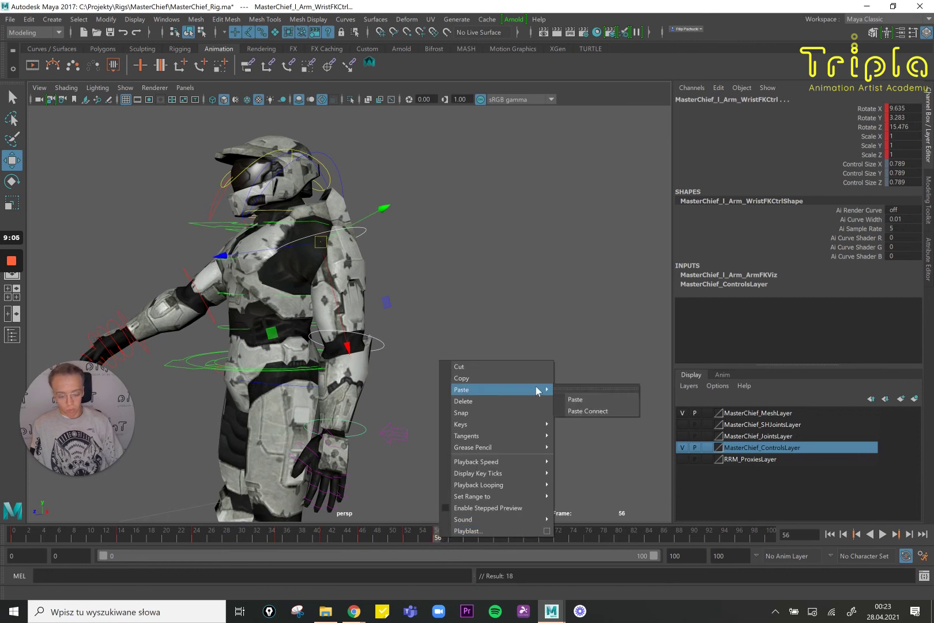
pyautogui.click(585, 398)
# Play back the arm swing from the first frame in a wider side view of the character.
pyautogui.keyDown('alt'); pyautogui.moveTo(433, 329); pyautogui.dragTo(380, 358); pyautogui.keyUp('alt')
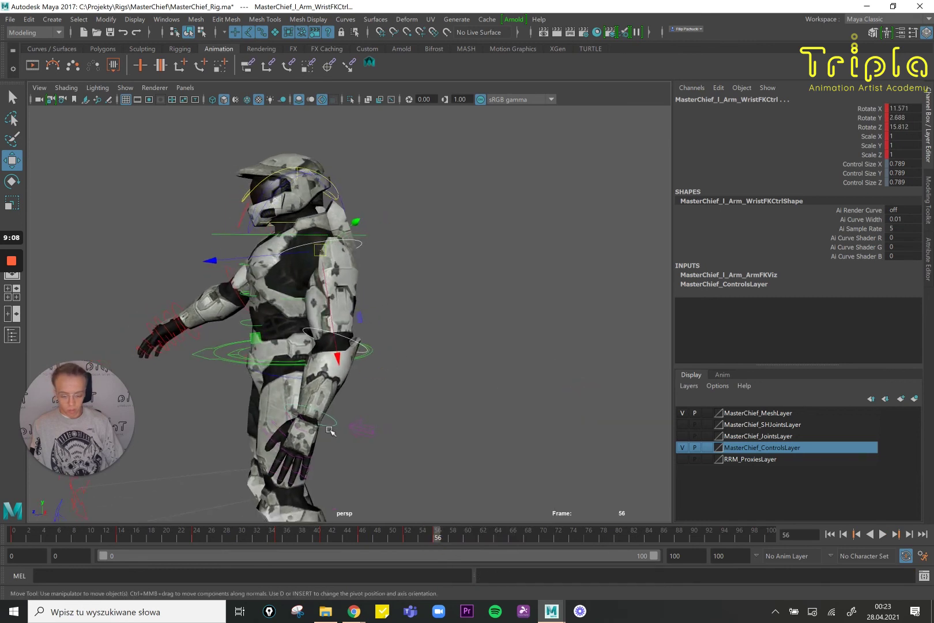
pyautogui.moveTo(322, 414)
pyautogui.keyDown('alt'); pyautogui.mouseDown()
pyautogui.moveTo(402, 442)
pyautogui.moveTo(362, 457)
pyautogui.moveTo(418, 545)
pyautogui.moveTo(14, 537)
pyautogui.mouseUp(); pyautogui.keyUp('alt')
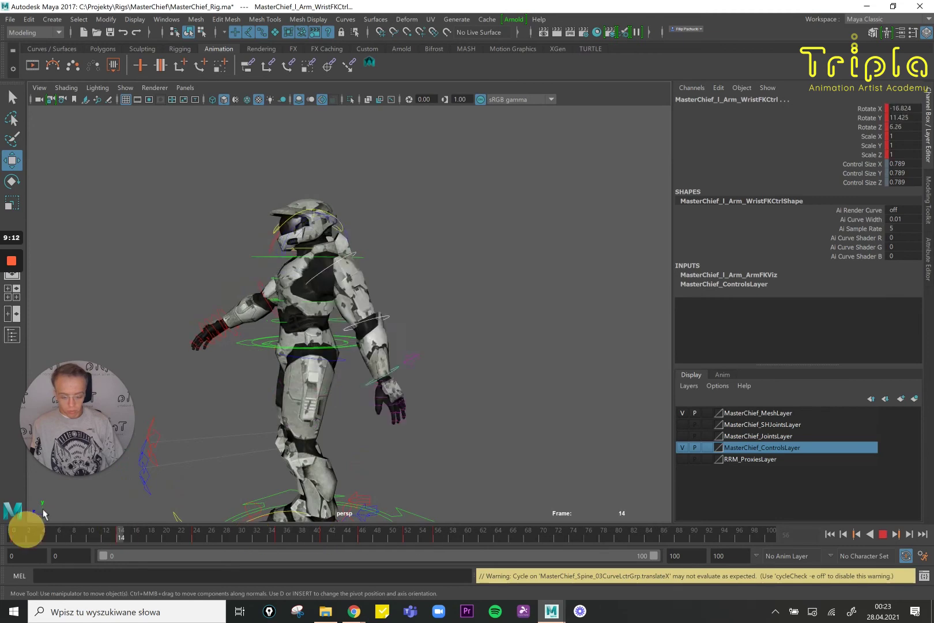
pyautogui.click(856, 535)
pyautogui.click(882, 535)
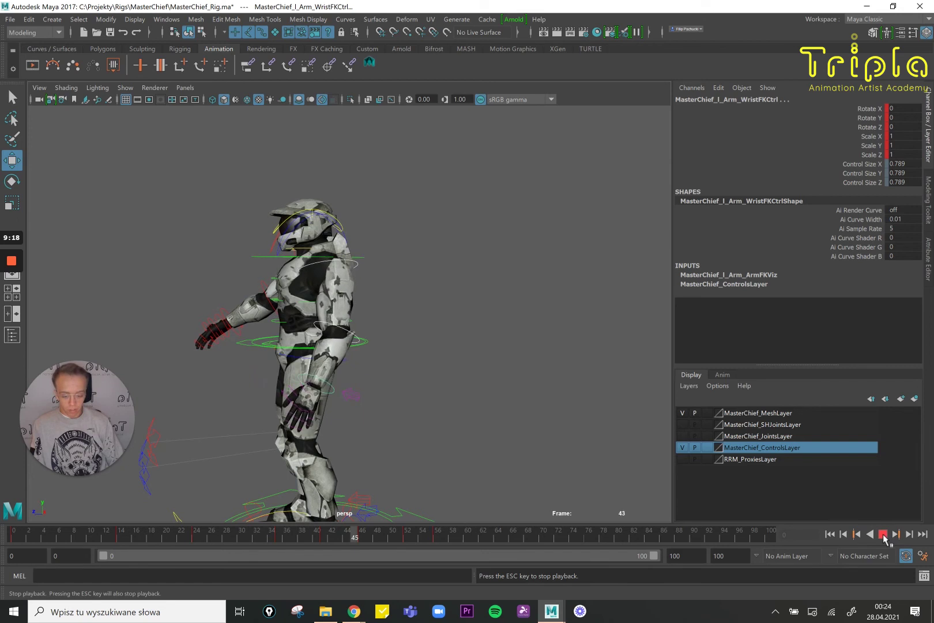
pyautogui.click(883, 534)
# Delete the selected arm controls' keys at frames 52 and 46.
pyautogui.moveTo(294, 538); pyautogui.dragTo(408, 537)
pyautogui.rightClick(407, 538)
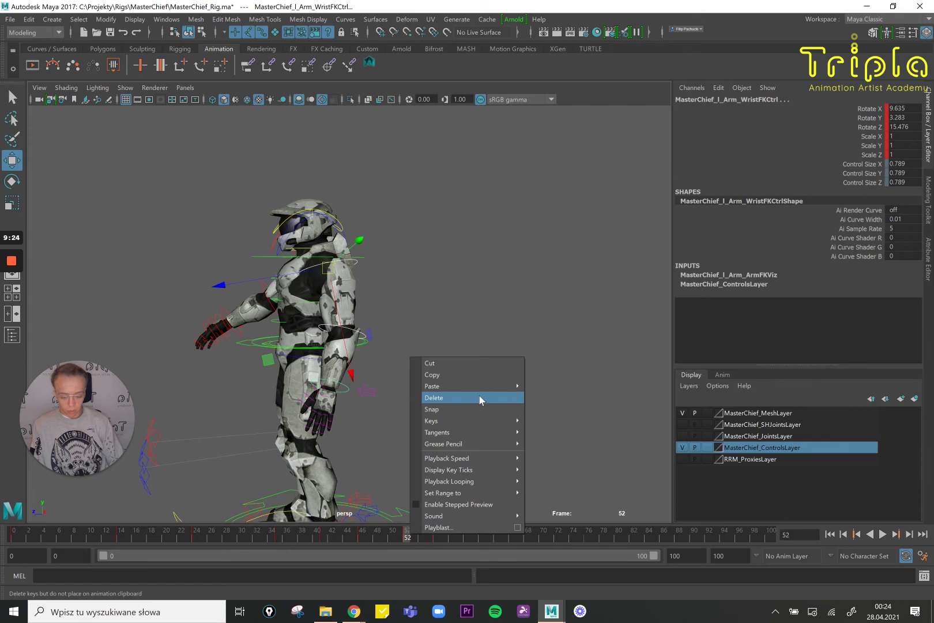
pyautogui.click(480, 395)
pyautogui.click(365, 539)
pyautogui.rightClick(364, 537)
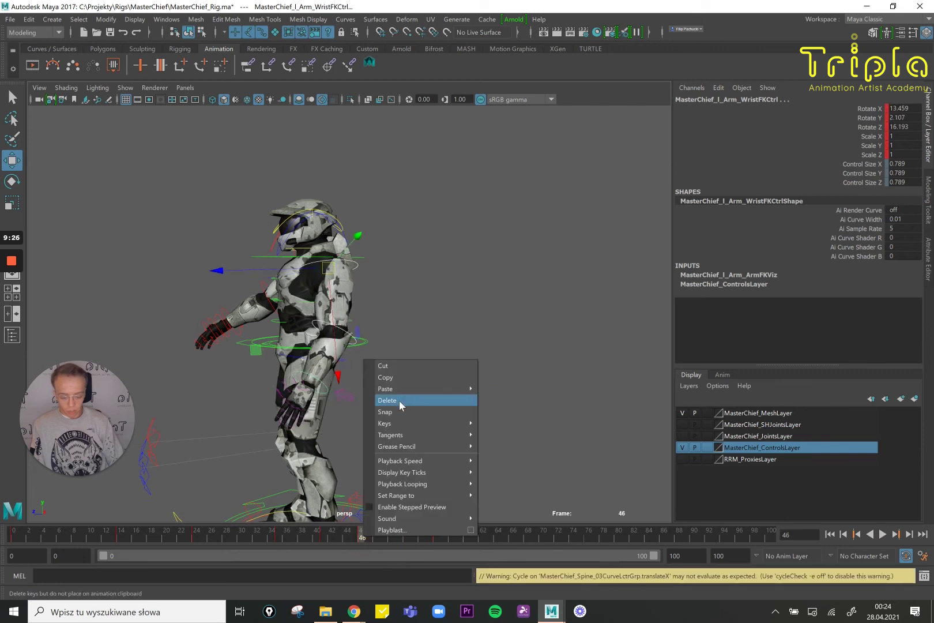
pyautogui.click(404, 401)
# Move the arm controls' last key from frame 56 back to about frame 49 and play the animation from the start.
pyautogui.keyDown('shift'); pyautogui.moveTo(447, 535); pyautogui.dragTo(374, 536); pyautogui.keyUp('shift')
pyautogui.moveTo(252, 545); pyautogui.dragTo(10, 509)
pyautogui.click(880, 533)
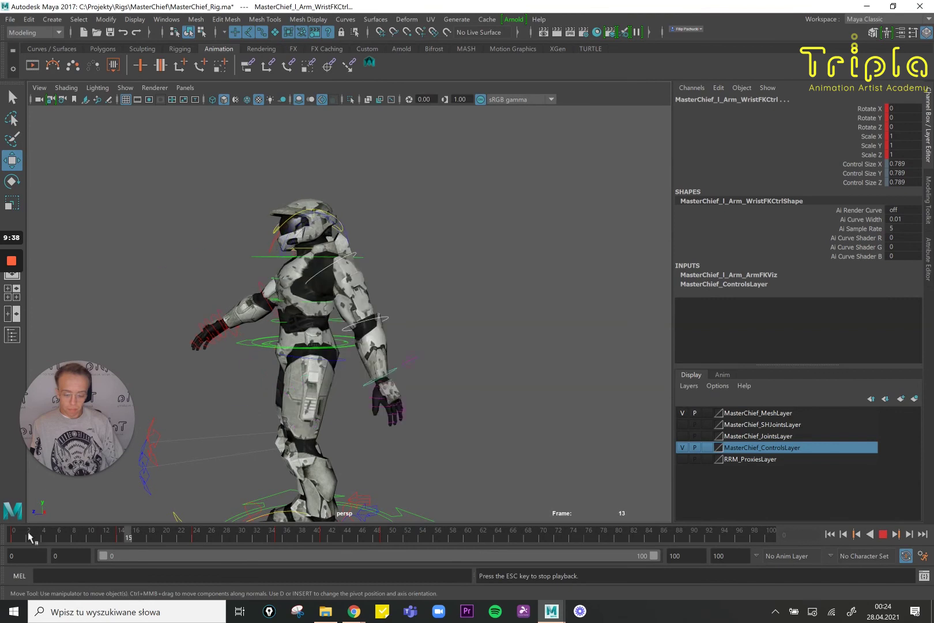
pyautogui.click(883, 534)
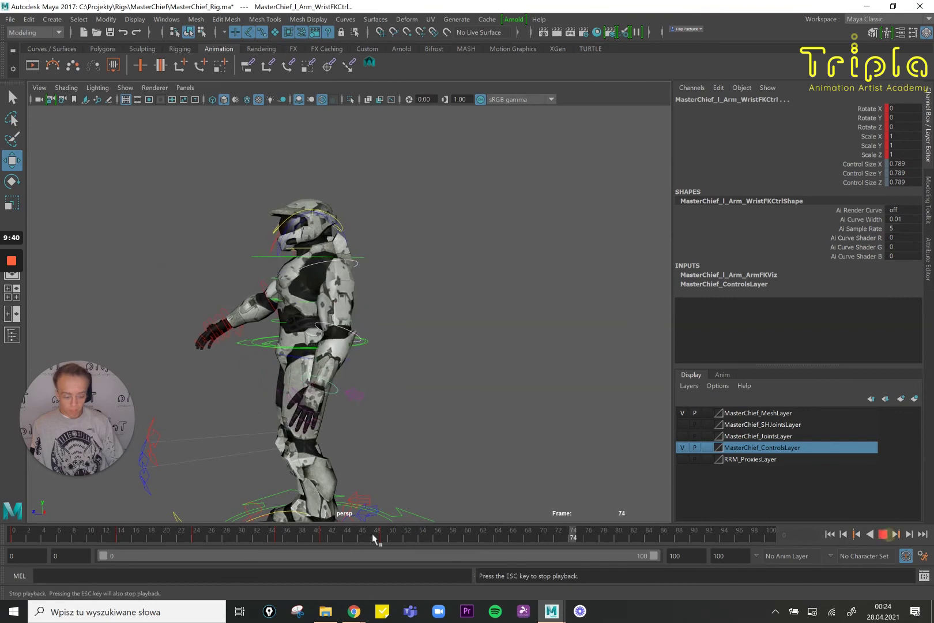
# Cut the arm controls' in-between pose at frame 32 and paste it over the key at frame 35.
pyautogui.moveTo(176, 538); pyautogui.dragTo(256, 541)
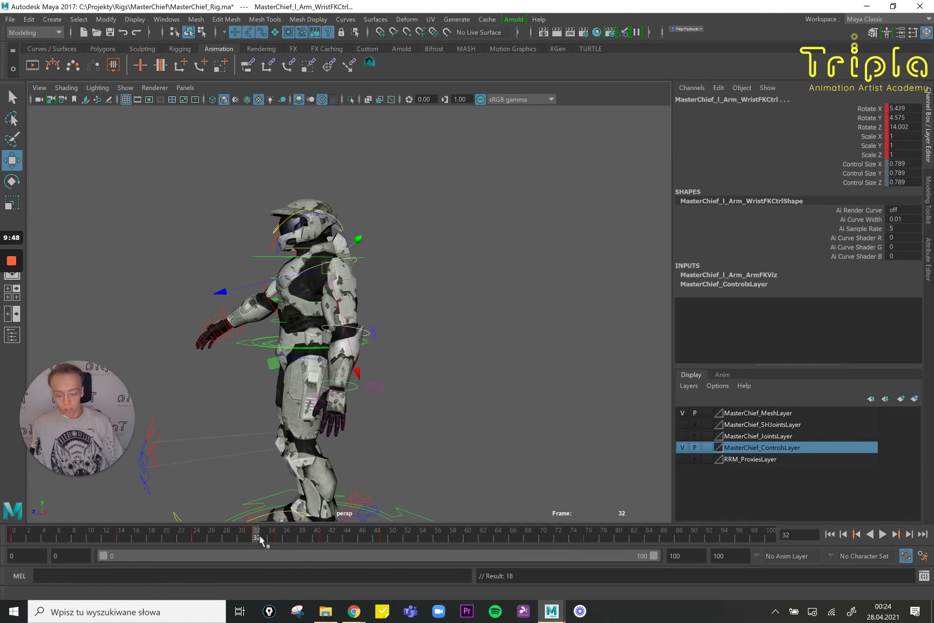
pyautogui.rightClick(259, 538)
pyautogui.click(301, 365)
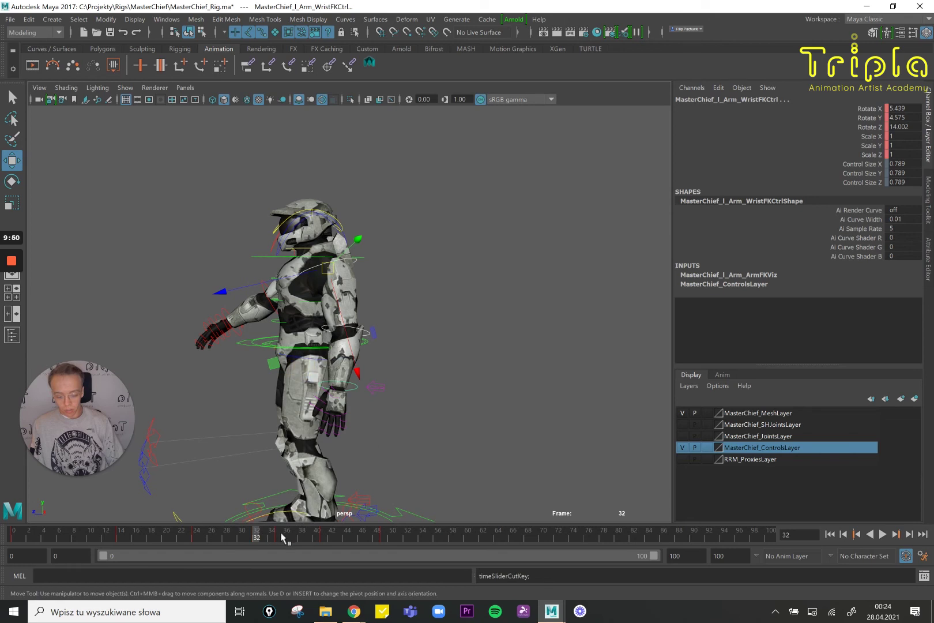
pyautogui.click(279, 536)
pyautogui.rightClick(281, 537)
pyautogui.moveTo(369, 385)
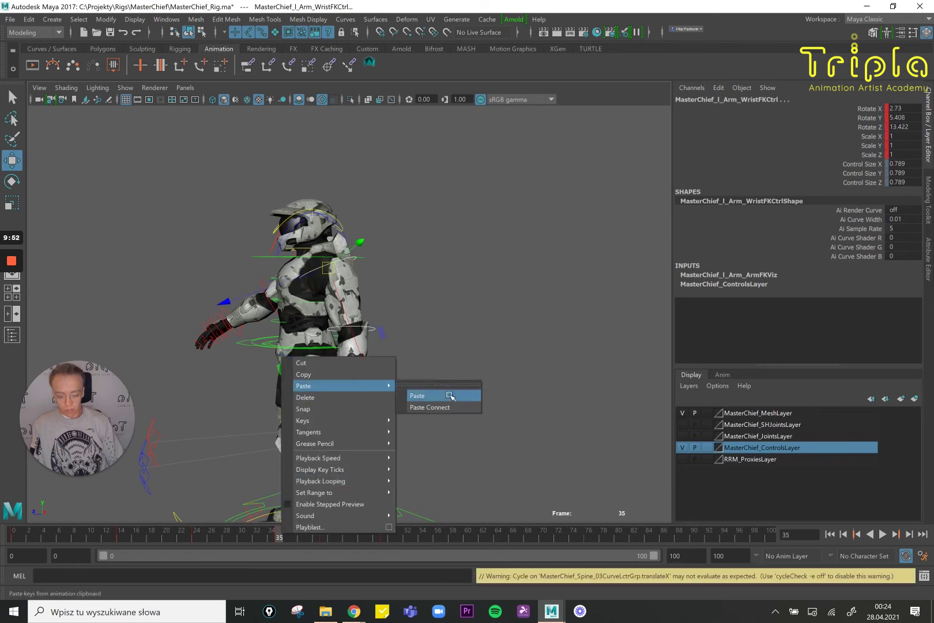
pyautogui.click(449, 395)
# Cut the arm controls' in-between pose at frame 39 and paste it over the key at frame 41.
pyautogui.moveTo(255, 540); pyautogui.dragTo(312, 538)
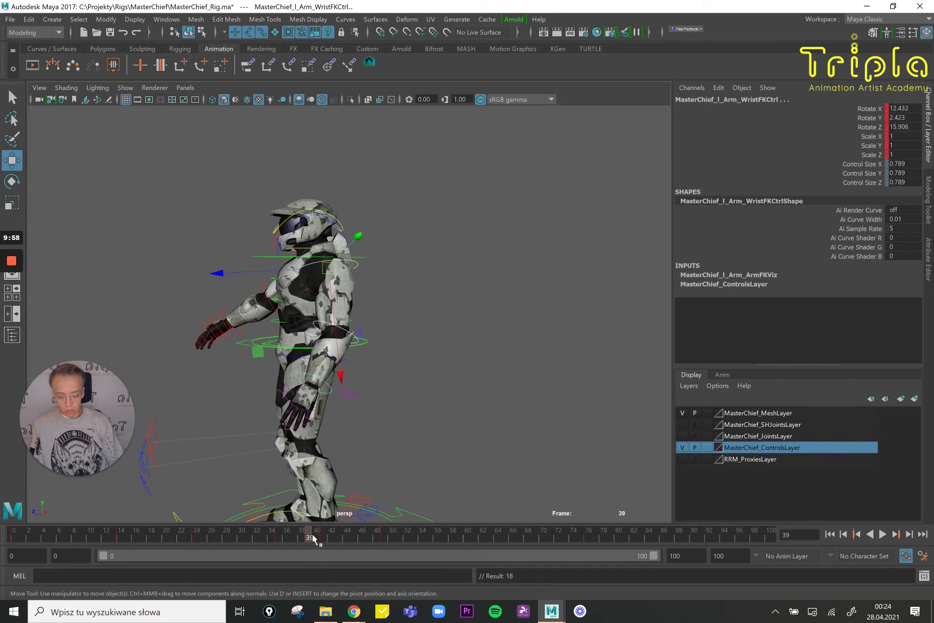
pyautogui.rightClick(310, 536)
pyautogui.click(360, 364)
pyautogui.click(324, 536)
pyautogui.rightClick(324, 535)
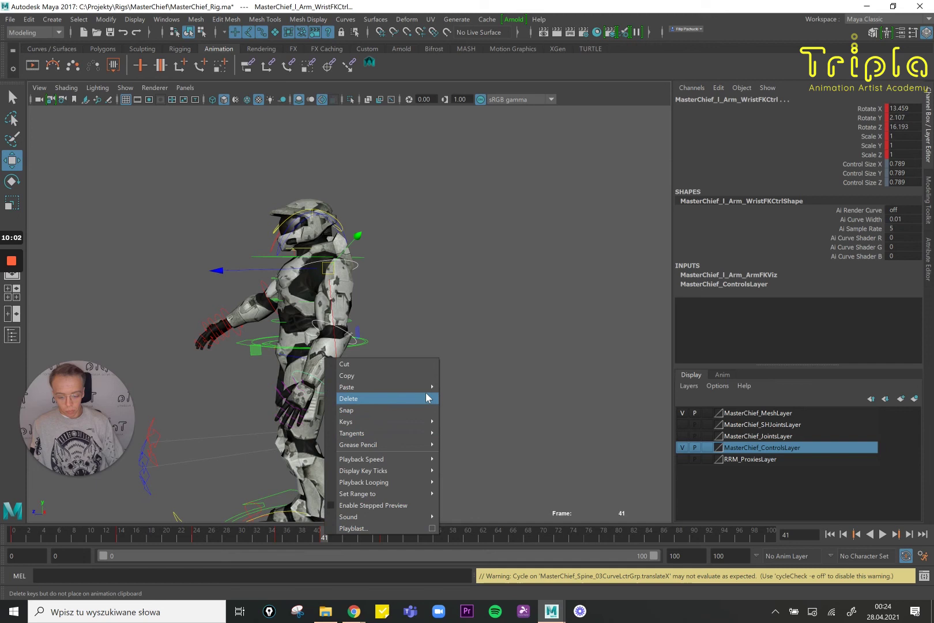
pyautogui.moveTo(430, 387)
pyautogui.click(471, 393)
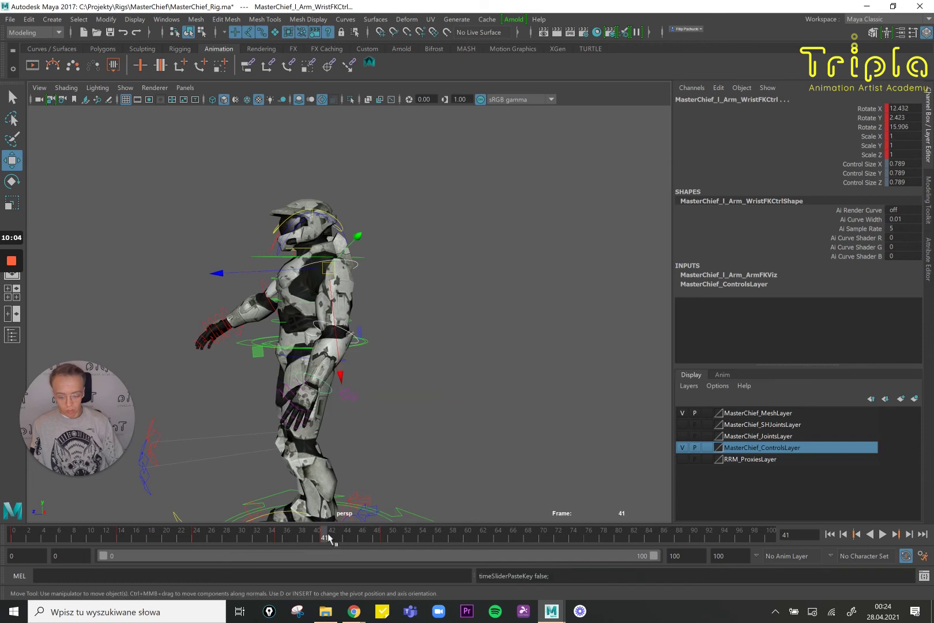
# Shift the arm controls' key at frame 41 about two frames later and play back the swing, viewing it from the front.
pyautogui.moveTo(327, 538); pyautogui.dragTo(339, 544)
pyautogui.hotkey('alt', 'v')
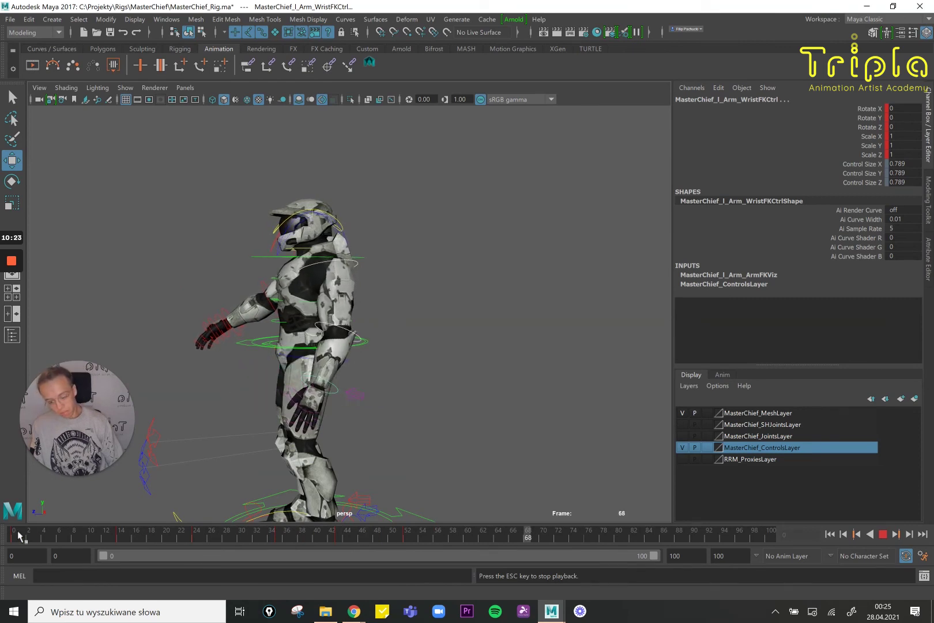
pyautogui.keyDown('alt'); pyautogui.moveTo(350, 338); pyautogui.dragTo(378, 334); pyautogui.keyUp('alt')
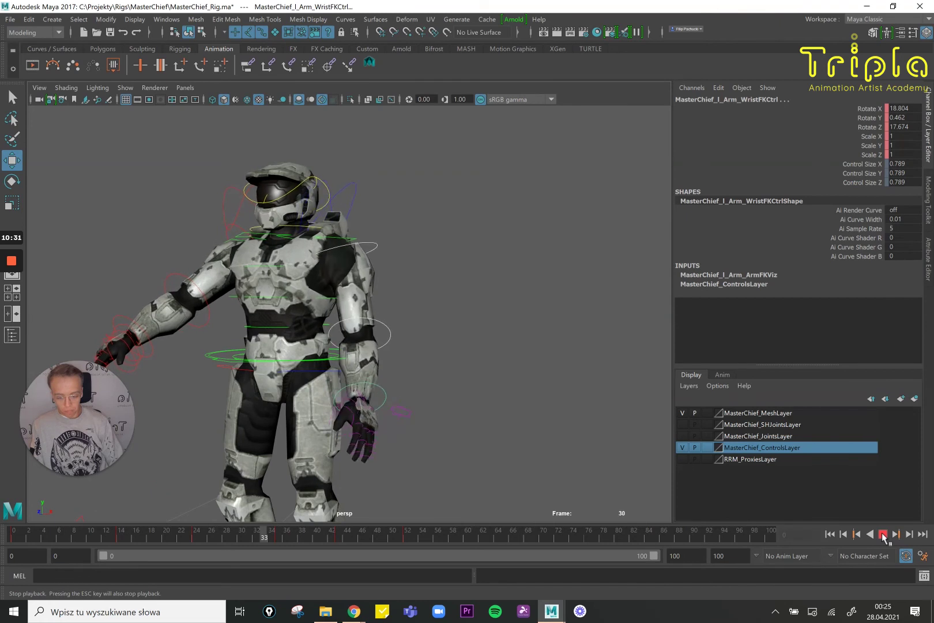
# Stop playback and rotate the left shoulder control at frame 7 to swing the upper arm lower and closer to the body.
pyautogui.click(883, 536)
pyautogui.moveTo(15, 536); pyautogui.dragTo(70, 542)
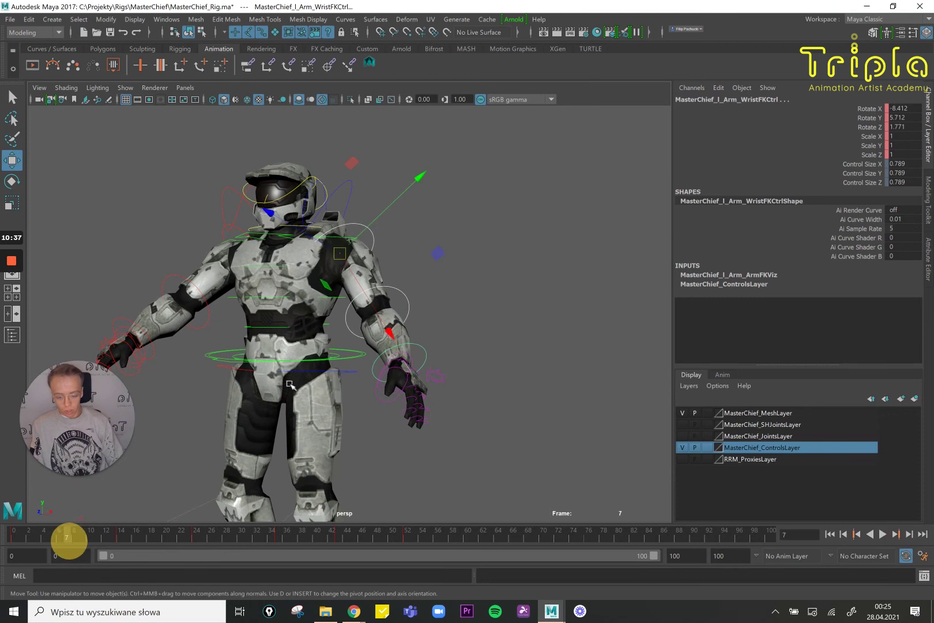
pyautogui.click(373, 237)
pyautogui.press('e')
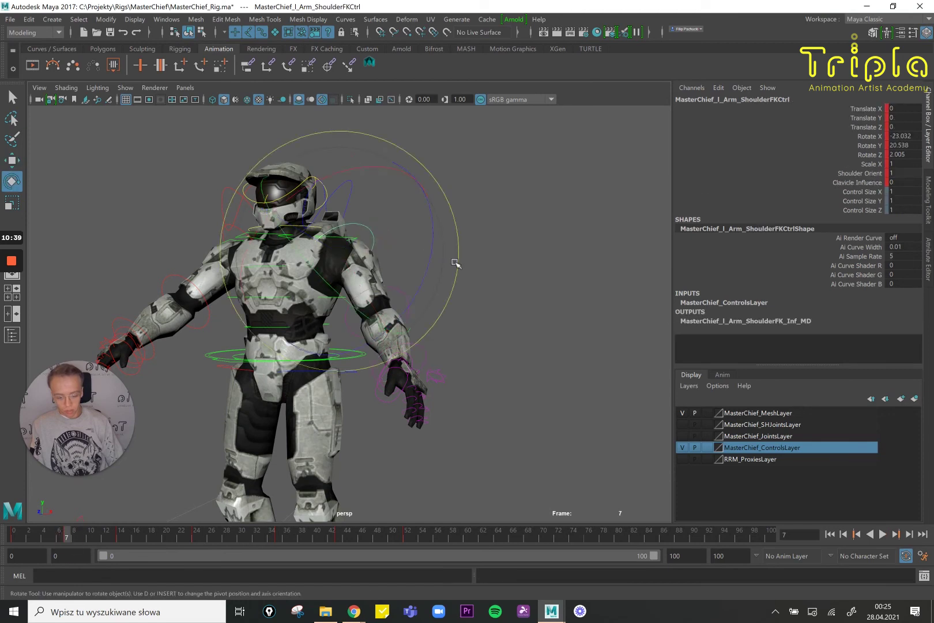
pyautogui.moveTo(432, 259); pyautogui.dragTo(395, 306)
pyautogui.press('w')
# Bend the left elbow control at frame 7 to about -36.6 on Rotate Y so the forearm points forward.
pyautogui.click(389, 309)
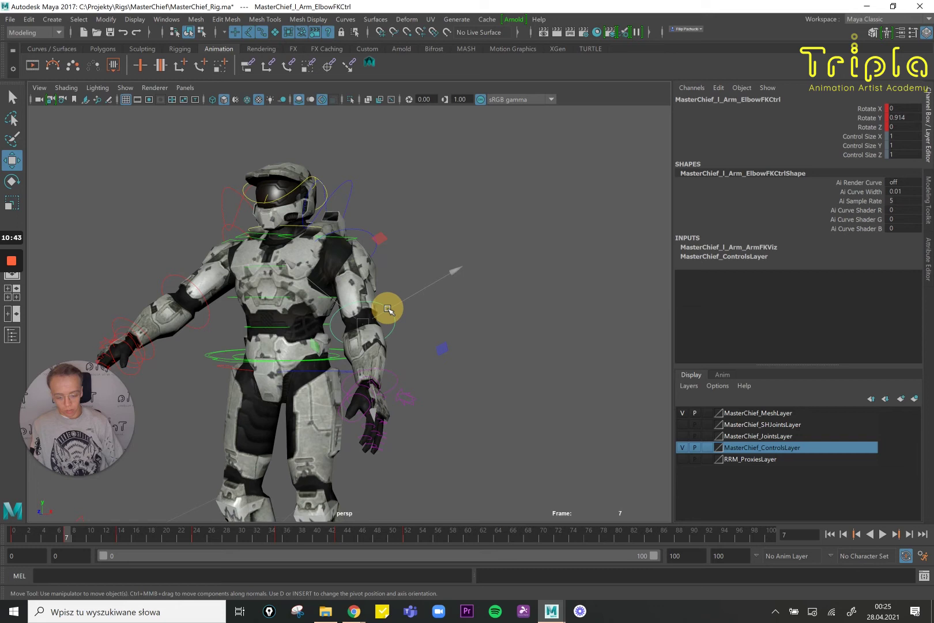
pyautogui.press('e')
pyautogui.keyDown('alt'); pyautogui.moveTo(437, 342); pyautogui.dragTo(291, 395); pyautogui.keyUp('alt')
pyautogui.press('w')
pyautogui.click(219, 329)
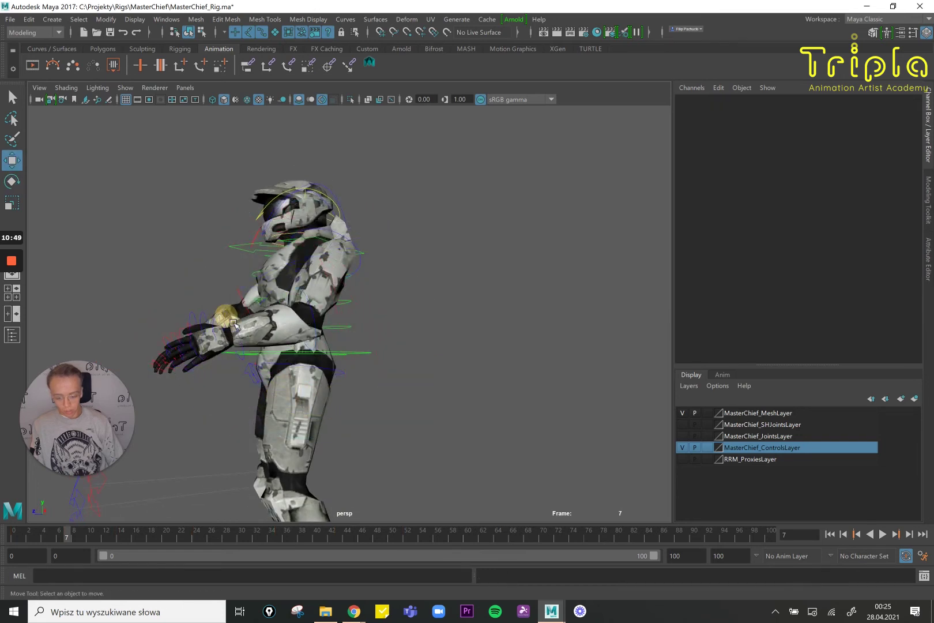
# Rotate the left wrist control at frame 7 to about -11.6, -19.0 and 28.0 on X, Y and Z.
pyautogui.click(236, 330)
pyautogui.keyDown('alt'); pyautogui.moveTo(236, 330); pyautogui.dragTo(295, 352); pyautogui.keyUp('alt')
pyautogui.press('e')
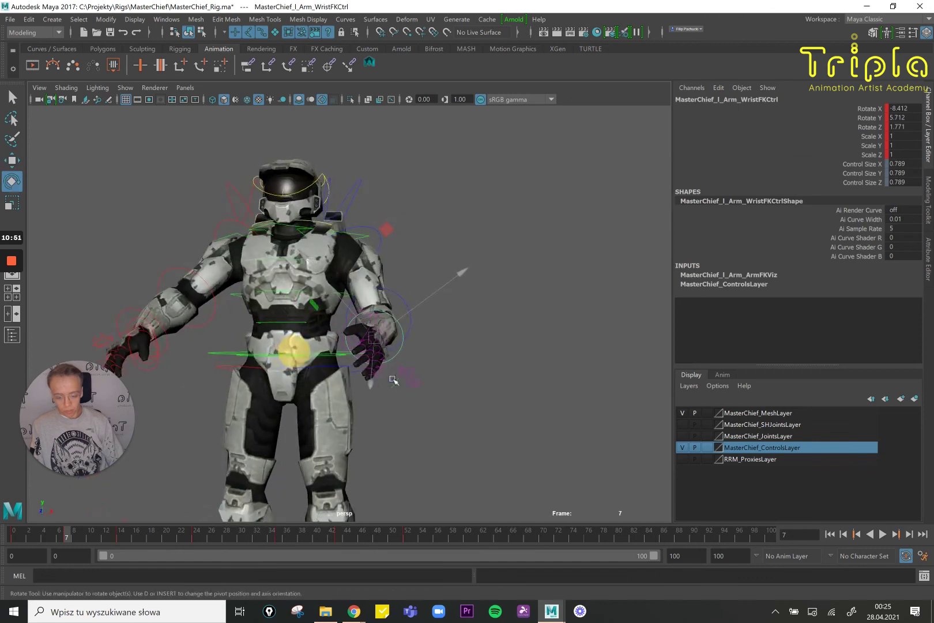
pyautogui.moveTo(367, 420); pyautogui.dragTo(376, 371)
pyautogui.moveTo(375, 371); pyautogui.dragTo(377, 373)
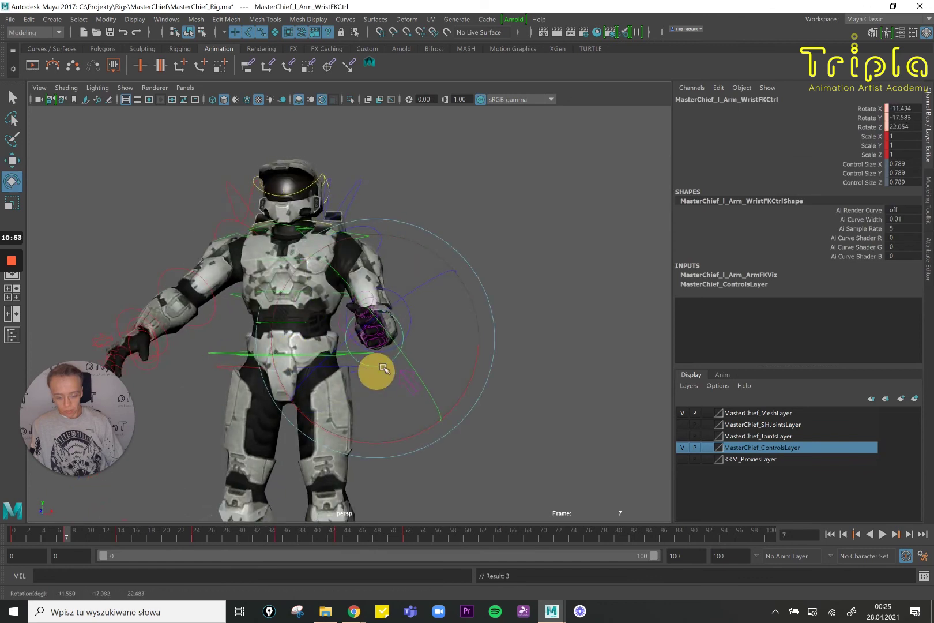
pyautogui.keyDown('alt'); pyautogui.moveTo(431, 333); pyautogui.dragTo(373, 337); pyautogui.keyUp('alt')
pyautogui.press('w')
pyautogui.scroll(2, 347, 241)
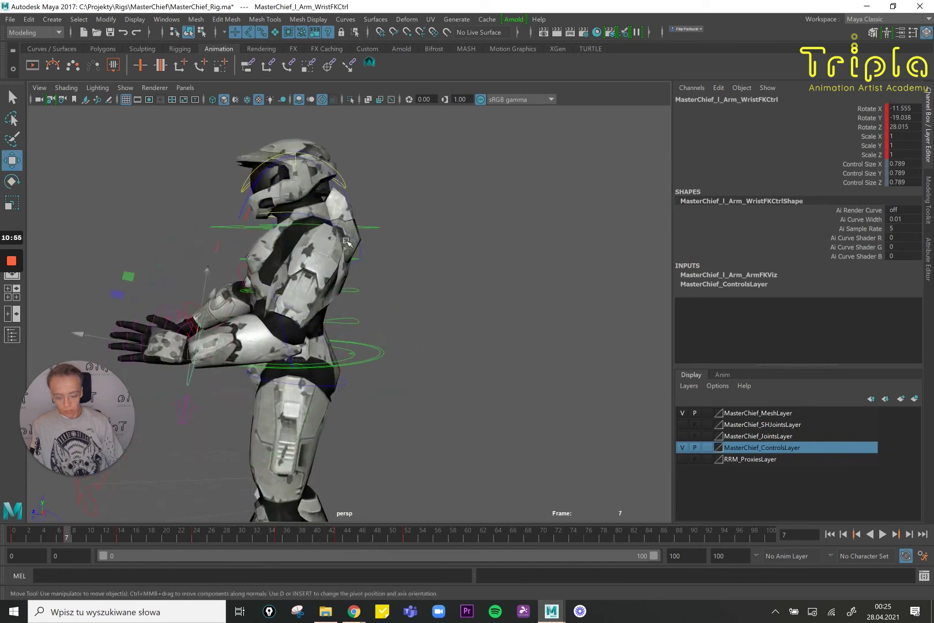
# Play the arm swing from the first frame in side view and stop playback.
pyautogui.moveTo(17, 536)
pyautogui.mouseDown()
pyautogui.moveTo(418, 544)
pyautogui.moveTo(1, 533)
pyautogui.mouseUp()
pyautogui.click(882, 535)
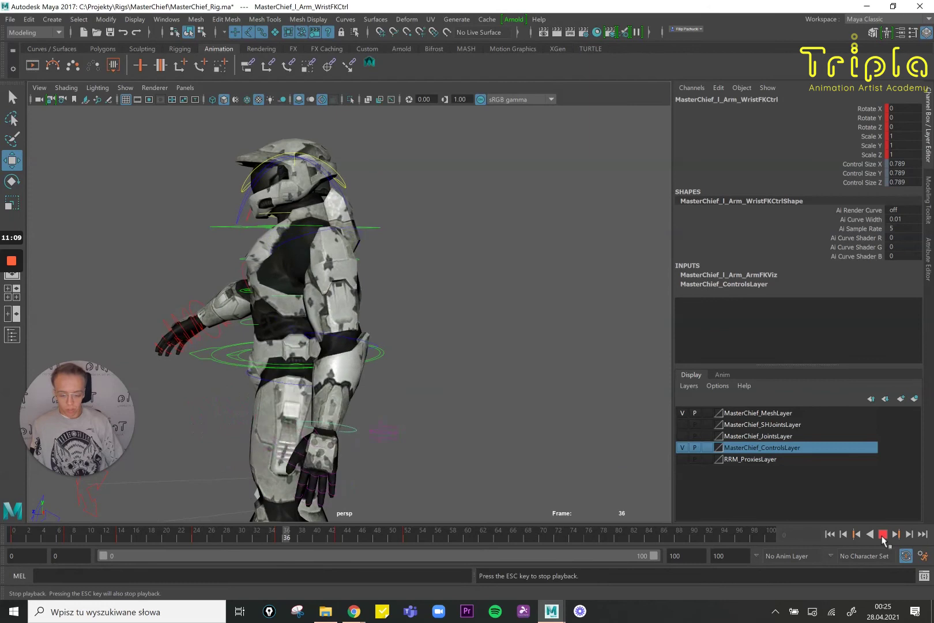
pyautogui.click(884, 535)
pyautogui.press('q')
# Scrub from the first frame to frame 7 and inspect the arm pose from the front and the side.
pyautogui.click(14, 536)
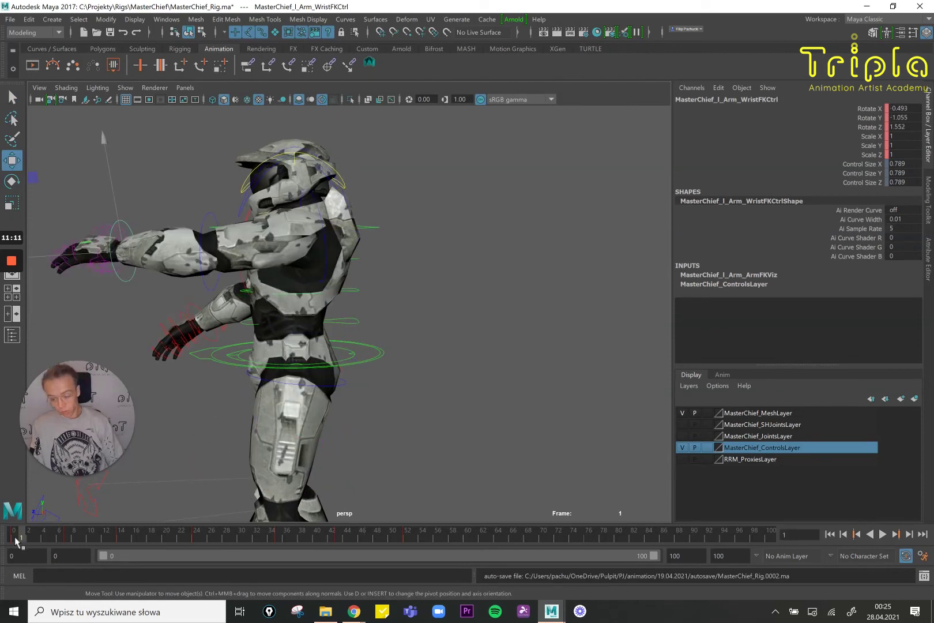
pyautogui.press('w')
pyautogui.keyDown('alt'); pyautogui.moveTo(248, 357); pyautogui.dragTo(309, 361); pyautogui.keyUp('alt')
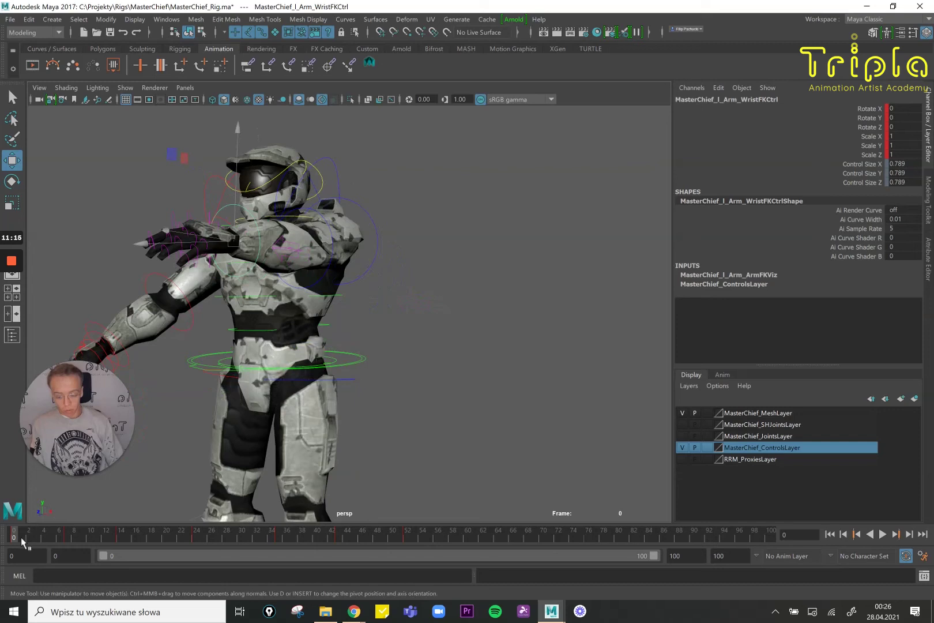
pyautogui.moveTo(20, 537); pyautogui.dragTo(66, 541)
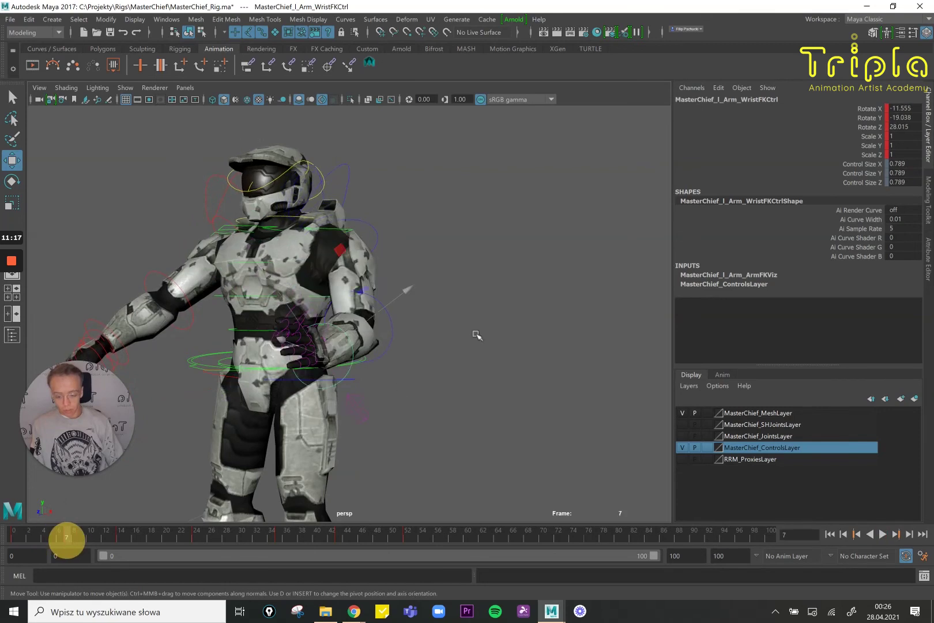
pyautogui.keyDown('alt'); pyautogui.moveTo(478, 334); pyautogui.dragTo(340, 281); pyautogui.keyUp('alt')
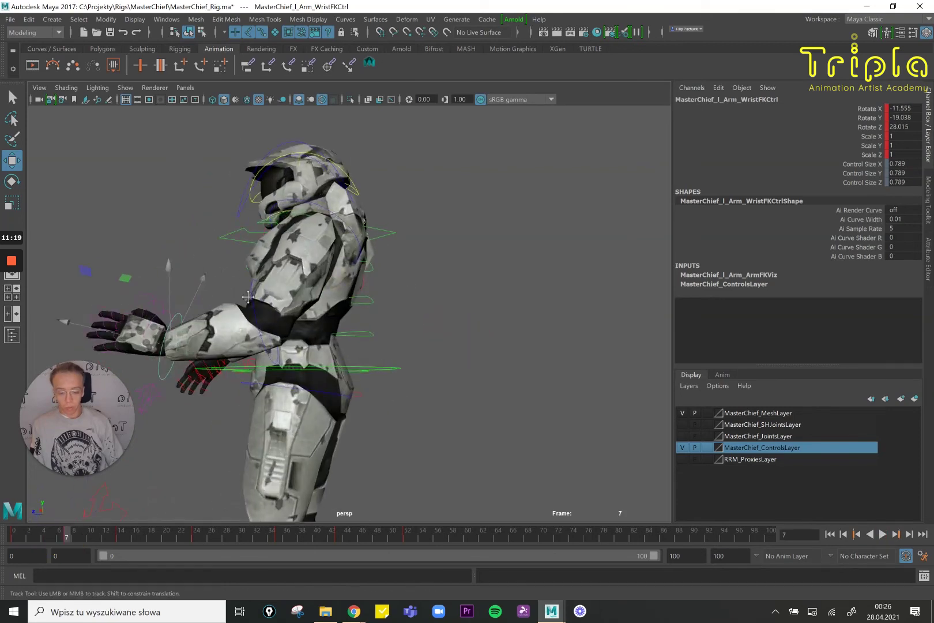
pyautogui.keyDown('alt'); pyautogui.moveTo(338, 214); pyautogui.dragTo(394, 203); pyautogui.keyUp('alt')
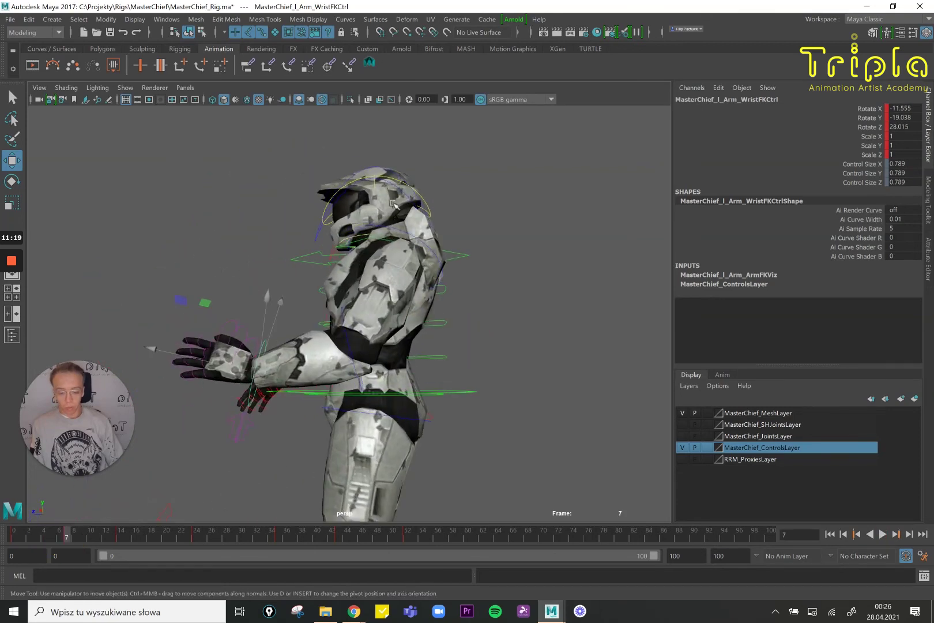
# Switch to the screen annotation tool, circle the shoulder and trace the shoulder, elbow and wrist joint chain in yellow.
pyautogui.click(277, 613)
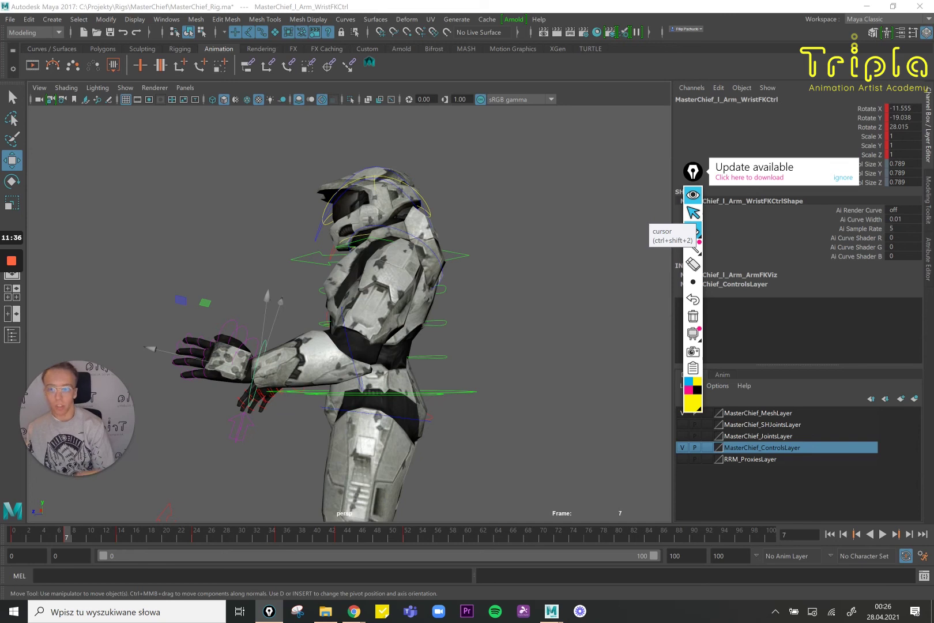
pyautogui.click(693, 230)
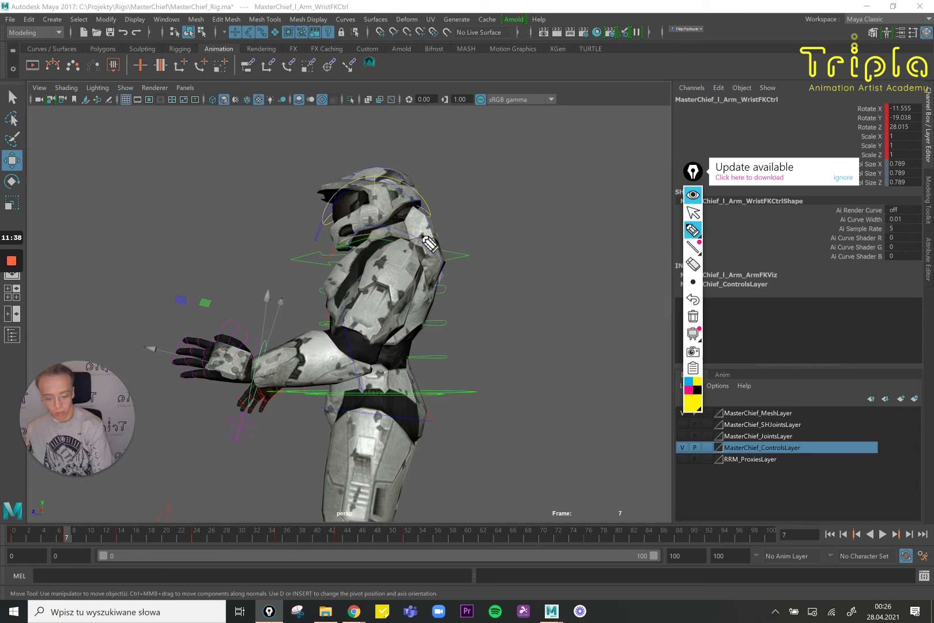
pyautogui.moveTo(418, 231)
pyautogui.mouseDown()
pyautogui.moveTo(386, 234)
pyautogui.moveTo(444, 288)
pyautogui.moveTo(395, 238)
pyautogui.mouseUp()
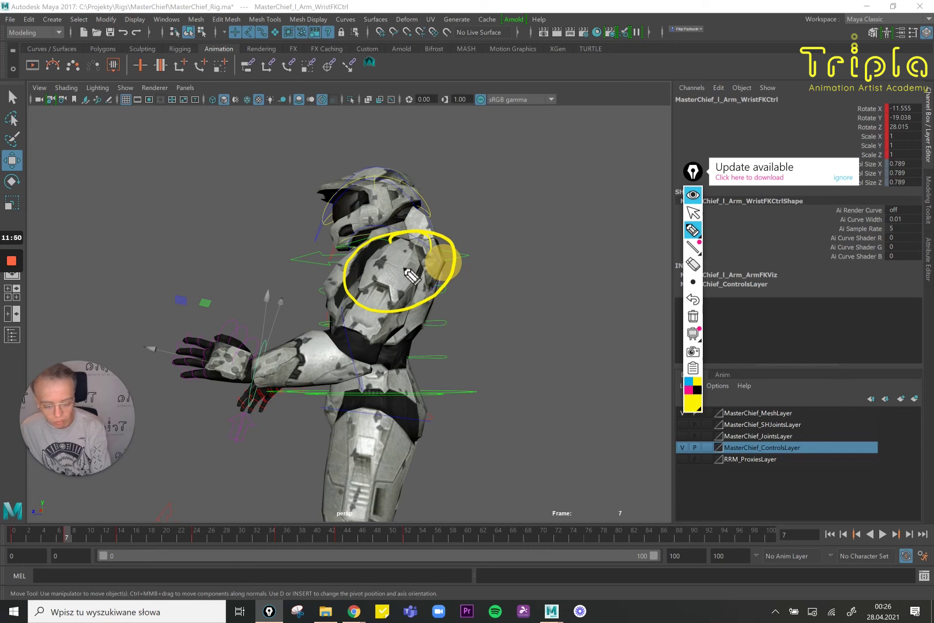
pyautogui.moveTo(411, 262); pyautogui.dragTo(417, 258)
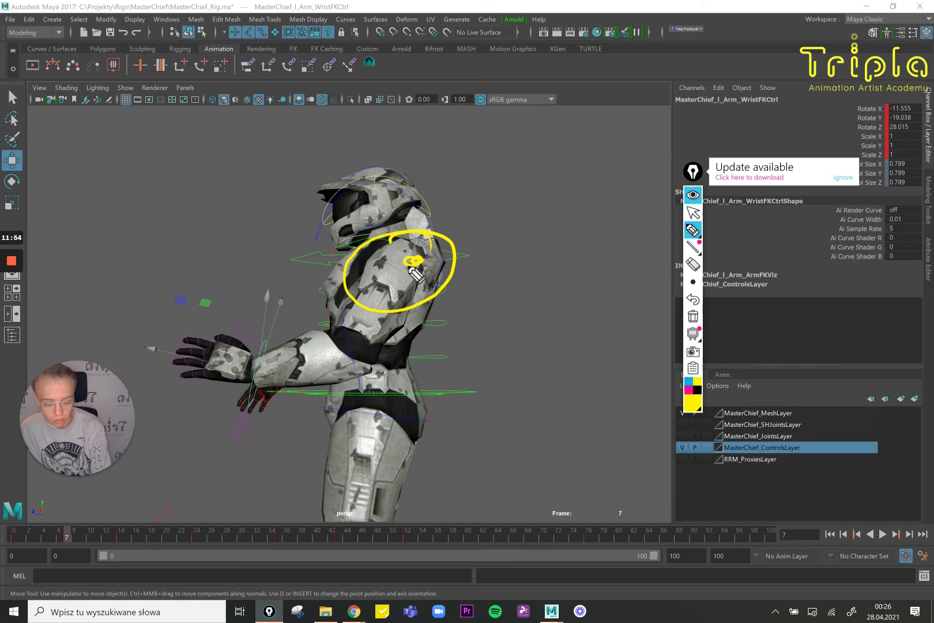
pyautogui.moveTo(414, 262)
pyautogui.mouseDown()
pyautogui.moveTo(363, 349)
pyautogui.moveTo(254, 369)
pyautogui.moveTo(221, 354)
pyautogui.mouseUp()
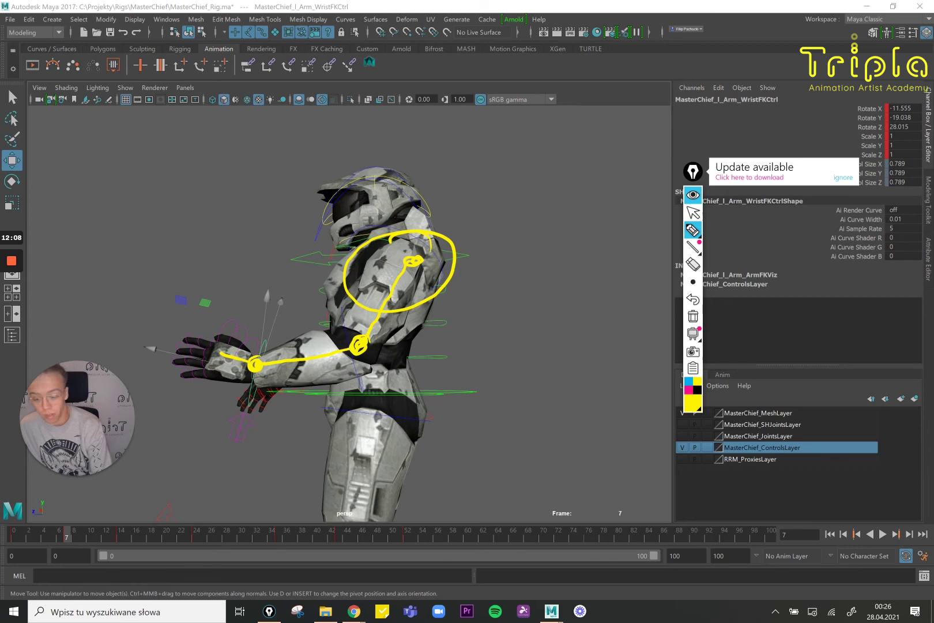
pyautogui.click(693, 265)
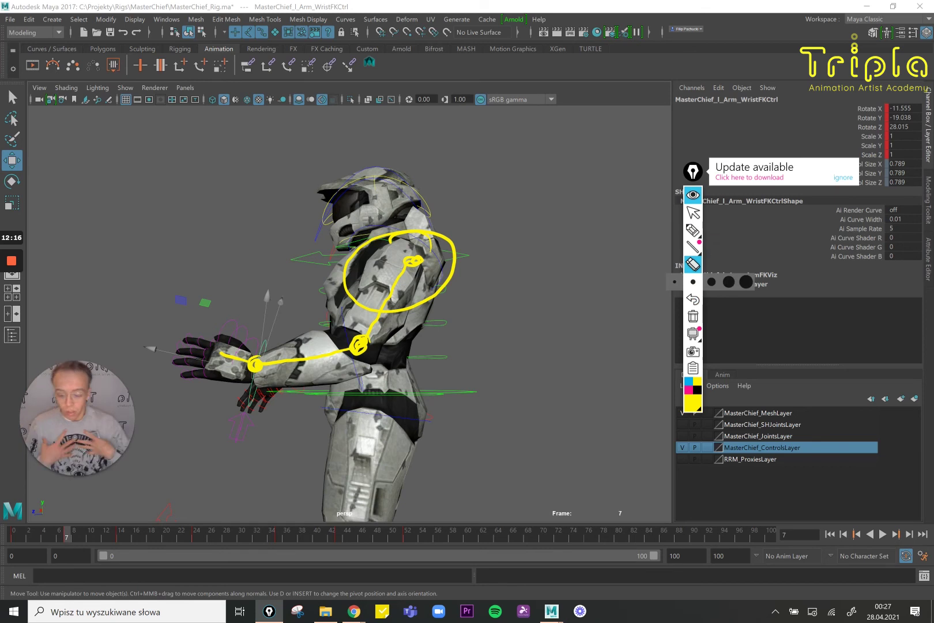
pyautogui.click(693, 229)
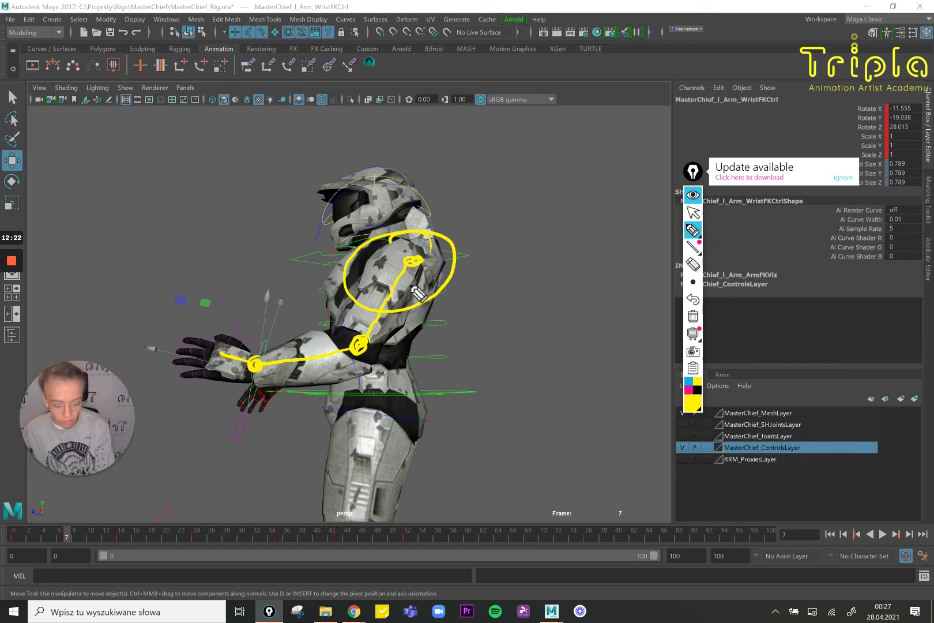
pyautogui.moveTo(413, 271)
pyautogui.mouseDown()
pyautogui.moveTo(370, 341)
pyautogui.moveTo(415, 274)
pyautogui.moveTo(409, 252)
pyautogui.mouseUp()
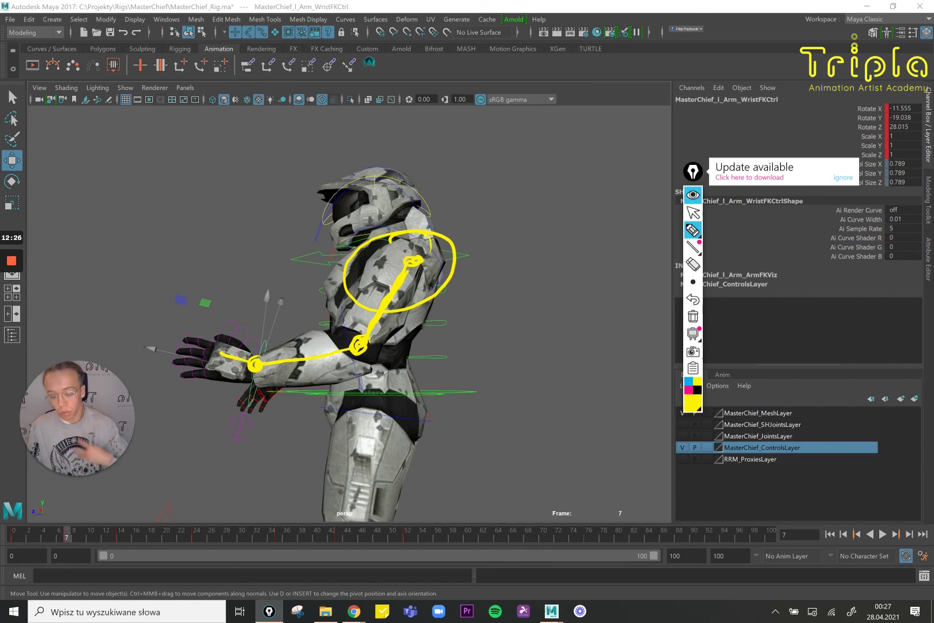
pyautogui.moveTo(258, 364)
pyautogui.mouseDown()
pyautogui.moveTo(358, 345)
pyautogui.moveTo(262, 362)
pyautogui.moveTo(209, 345)
pyautogui.moveTo(256, 339)
pyautogui.mouseUp()
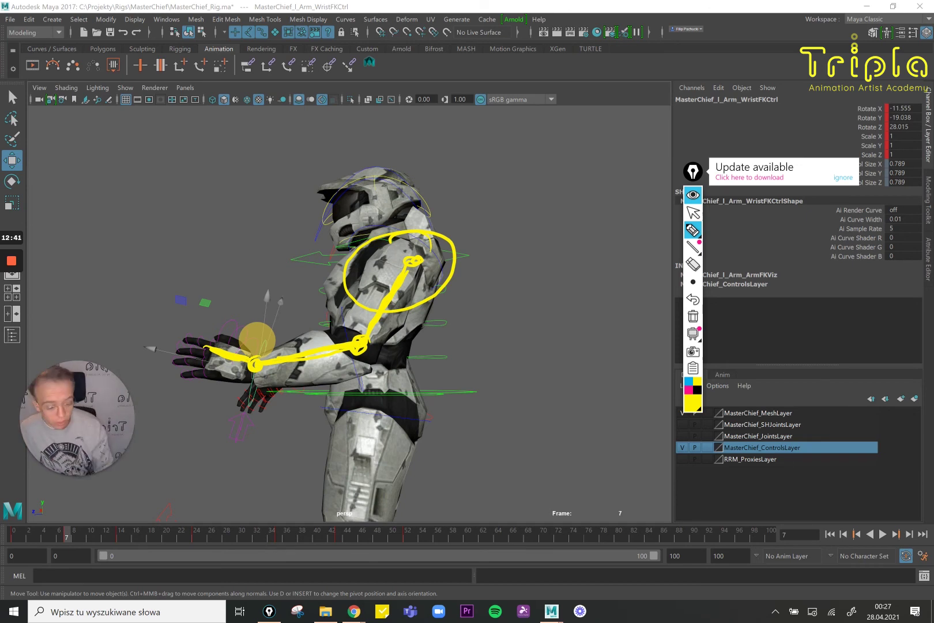
# Number the upper arm, forearm and hand 1, 2 and 3 in blue, and clear the annotations.
pyautogui.click(693, 390)
pyautogui.click(688, 381)
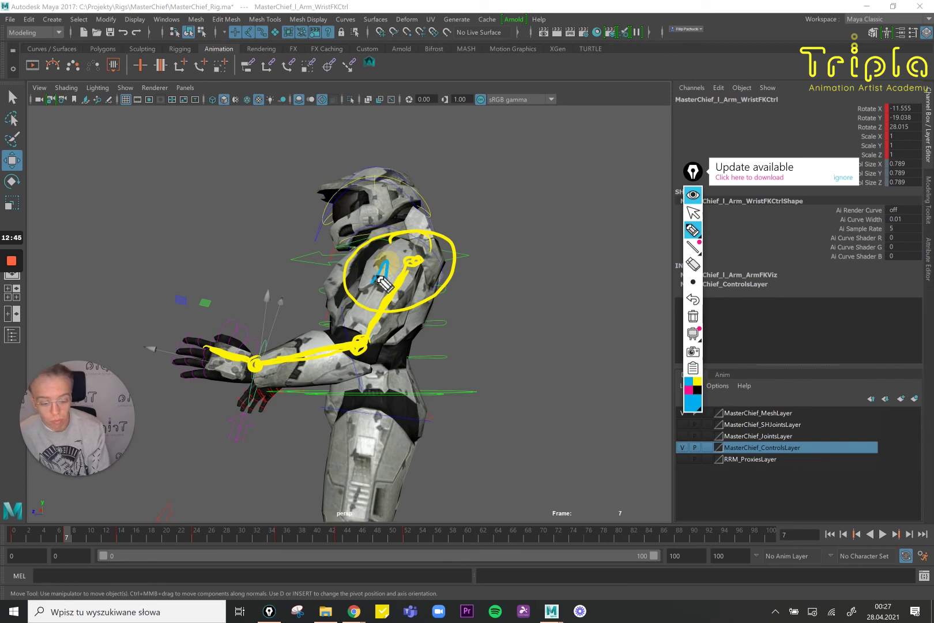
pyautogui.moveTo(374, 276); pyautogui.dragTo(386, 286)
pyautogui.moveTo(300, 320); pyautogui.dragTo(326, 334)
pyautogui.moveTo(229, 316)
pyautogui.mouseDown()
pyautogui.moveTo(244, 333)
pyautogui.moveTo(231, 344)
pyautogui.mouseUp()
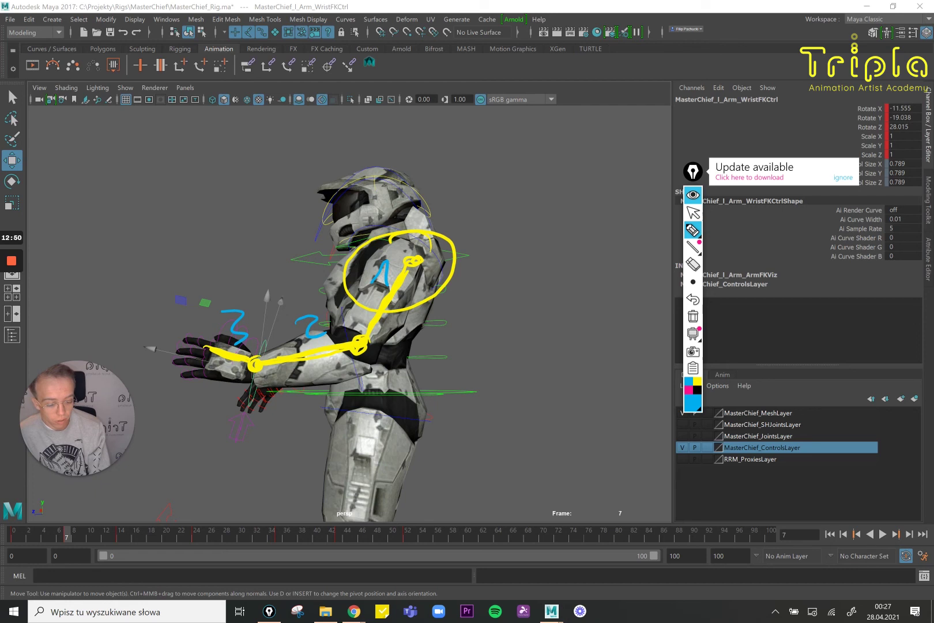
pyautogui.click(693, 264)
pyautogui.moveTo(387, 307)
pyautogui.mouseDown()
pyautogui.moveTo(428, 240)
pyautogui.moveTo(298, 319)
pyautogui.moveTo(264, 319)
pyautogui.moveTo(399, 260)
pyautogui.mouseUp()
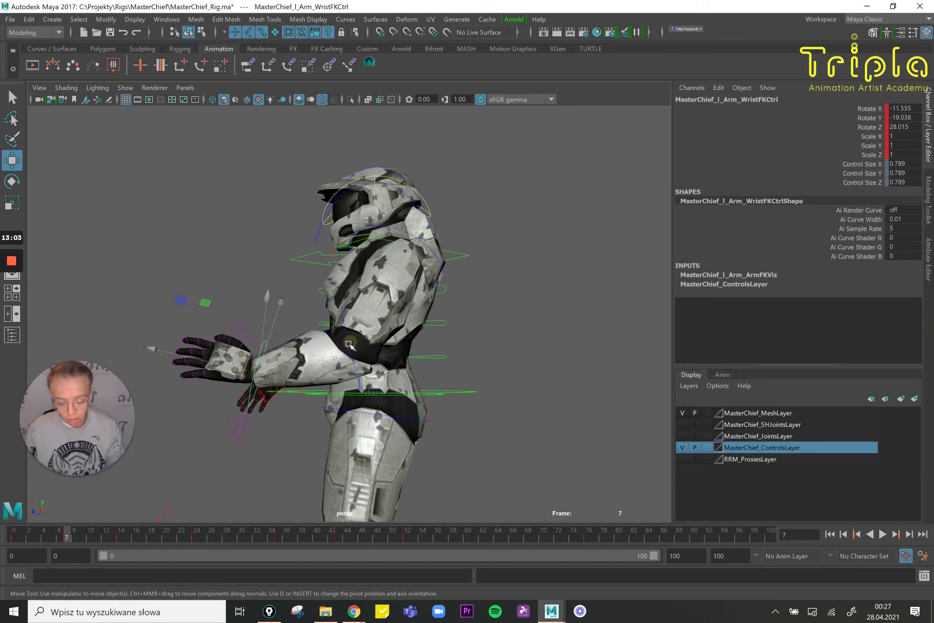
# Rotate the left shoulder control at frame 7 to about -42.4, 22.7, -6.8, key its rotation and play the animation.
pyautogui.click(349, 344)
pyautogui.click(349, 345)
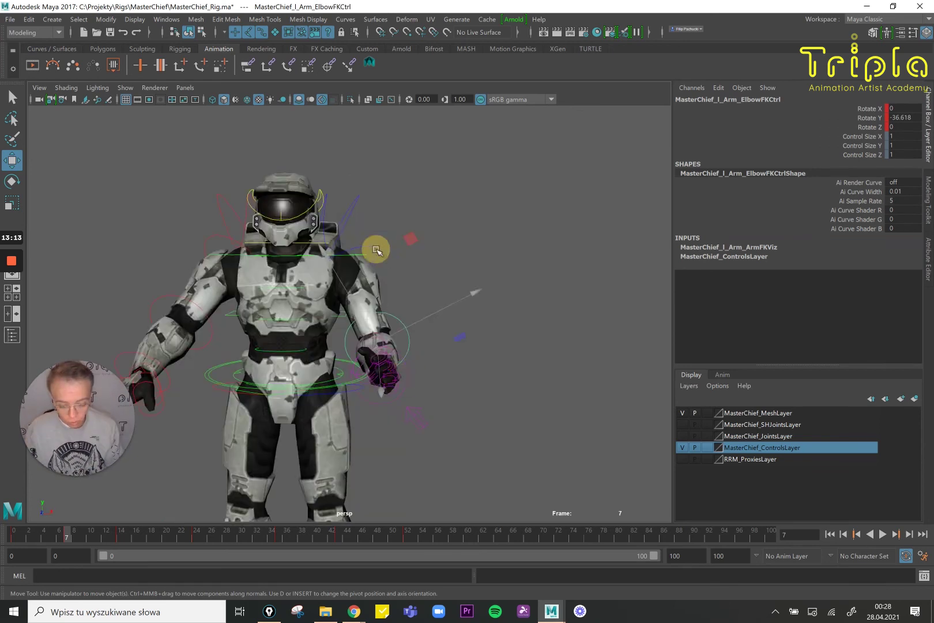
pyautogui.click(377, 250)
pyautogui.press('e')
pyautogui.moveTo(447, 260); pyautogui.dragTo(448, 228)
pyautogui.moveTo(369, 212); pyautogui.dragTo(446, 266)
pyautogui.hotkey('shift', 'e')
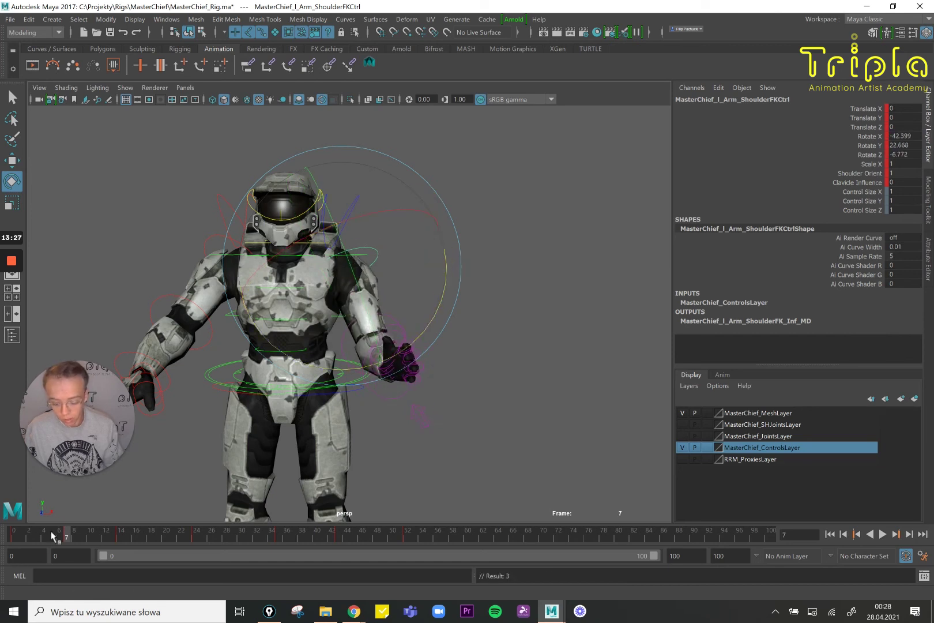
pyautogui.click(21, 537)
pyautogui.click(882, 535)
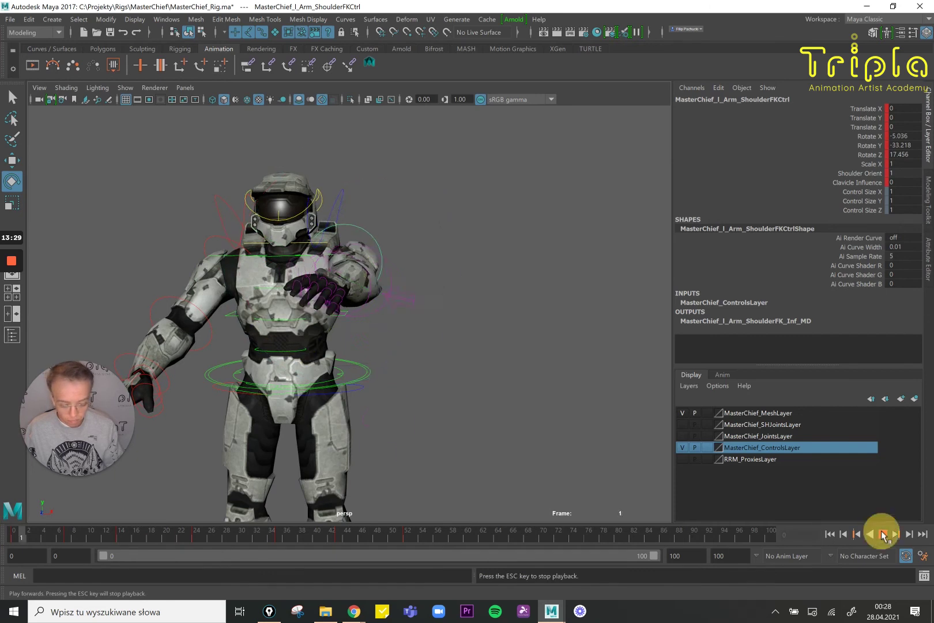
pyautogui.press('Escape')
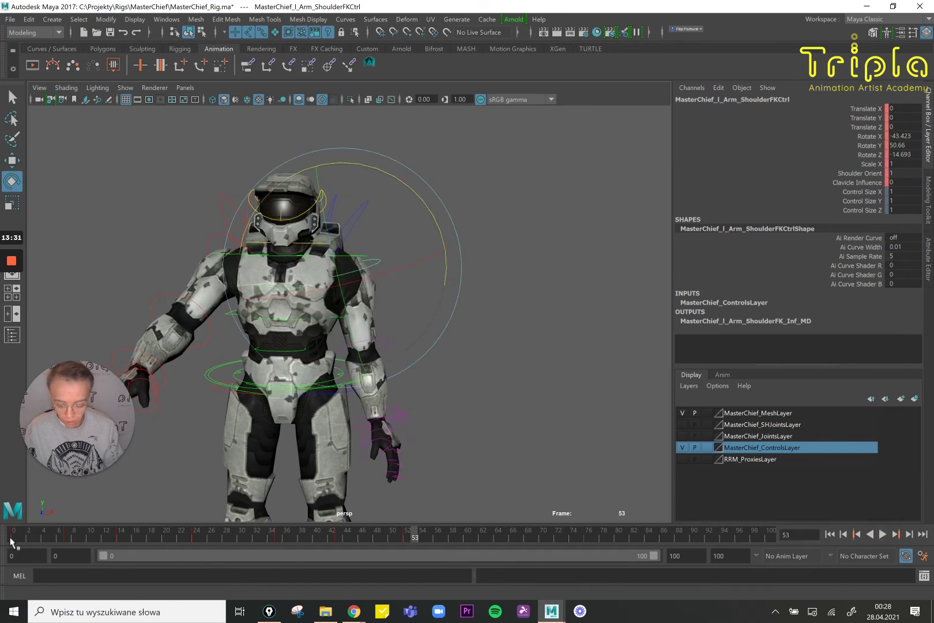
# Rotate the left shoulder control at frame 14 to about -46.8, 75.7, -15.0 and key its rotation.
pyautogui.moveTo(10, 541); pyautogui.dragTo(122, 542)
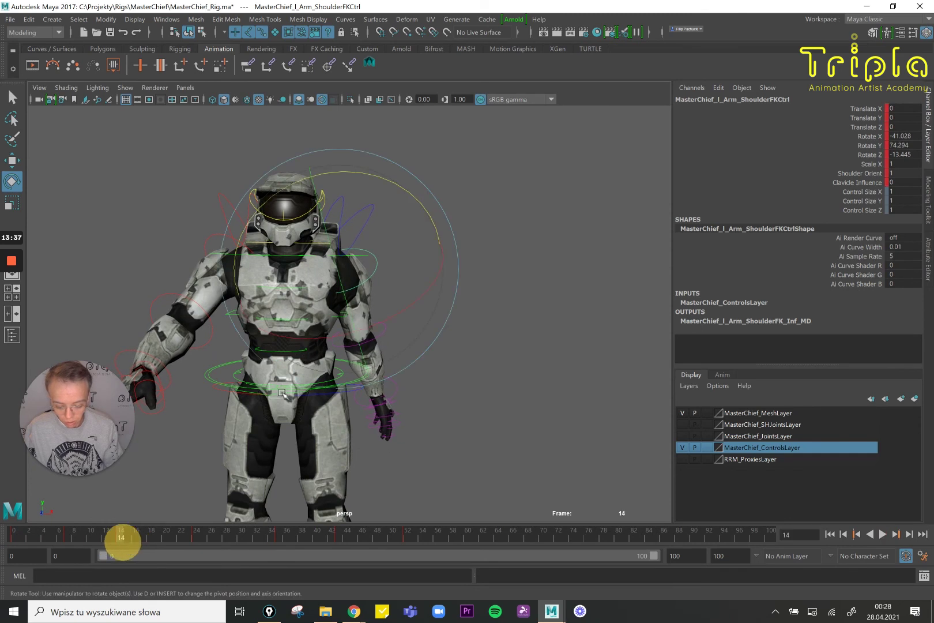
pyautogui.moveTo(409, 218); pyautogui.dragTo(428, 211)
pyautogui.hotkey('shift', 'e')
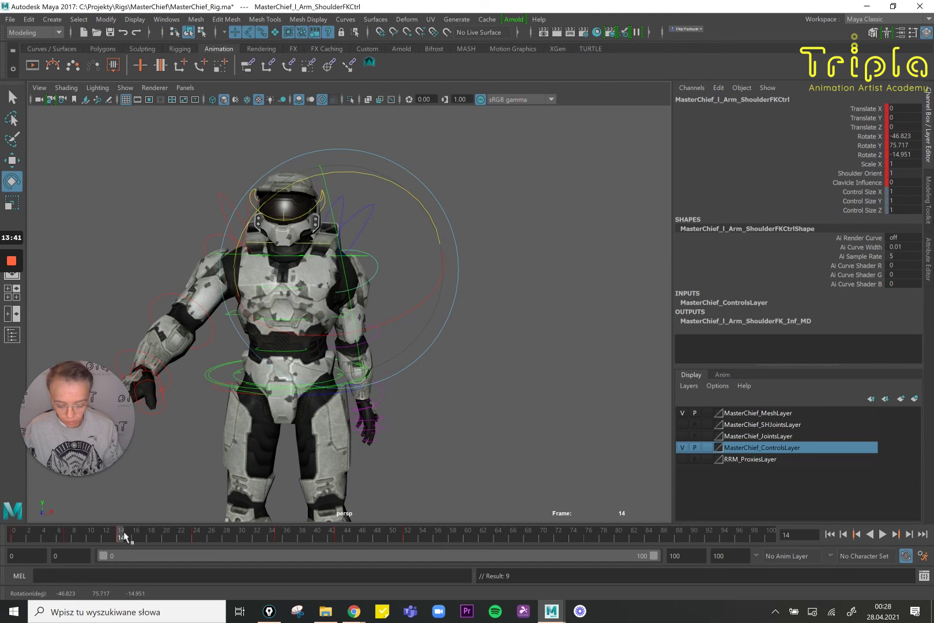
# Rotate the left wrist control at frame 24 to about 29.4, -0.2, 18.5 and advance to frame 35.
pyautogui.moveTo(124, 537); pyautogui.dragTo(194, 536)
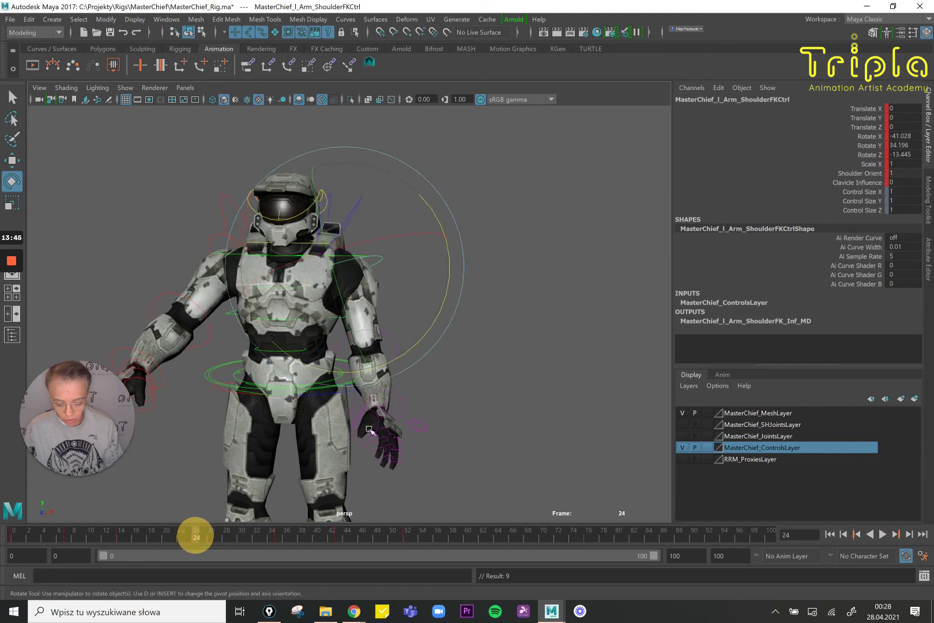
pyautogui.click(398, 393)
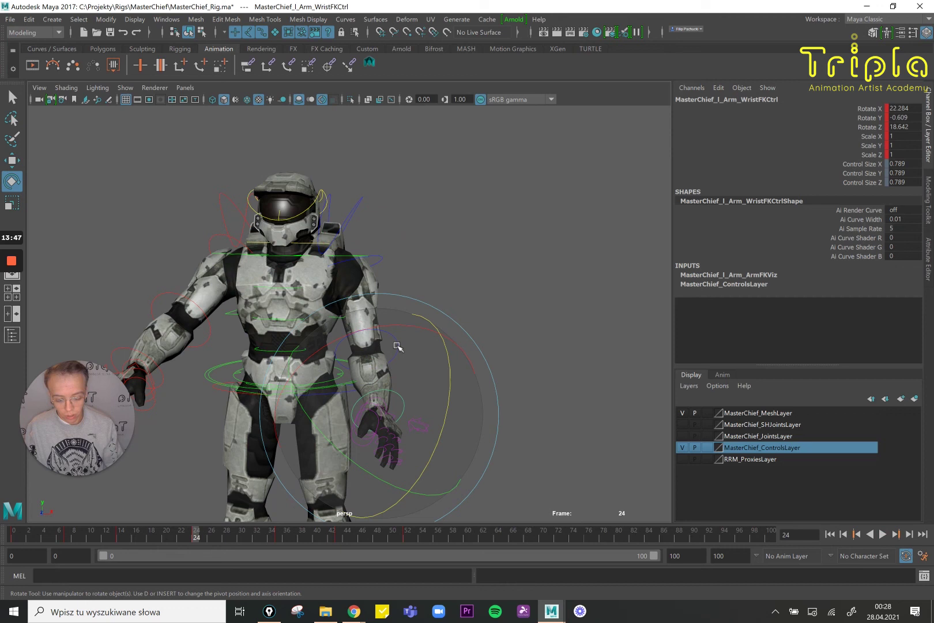
pyautogui.moveTo(387, 345); pyautogui.dragTo(309, 468)
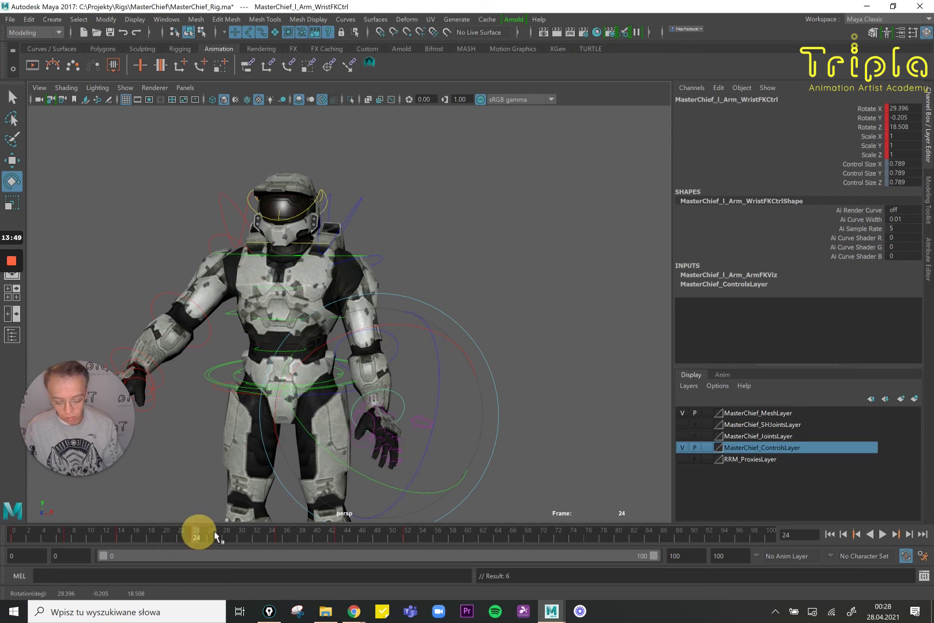
pyautogui.moveTo(215, 536); pyautogui.dragTo(278, 536)
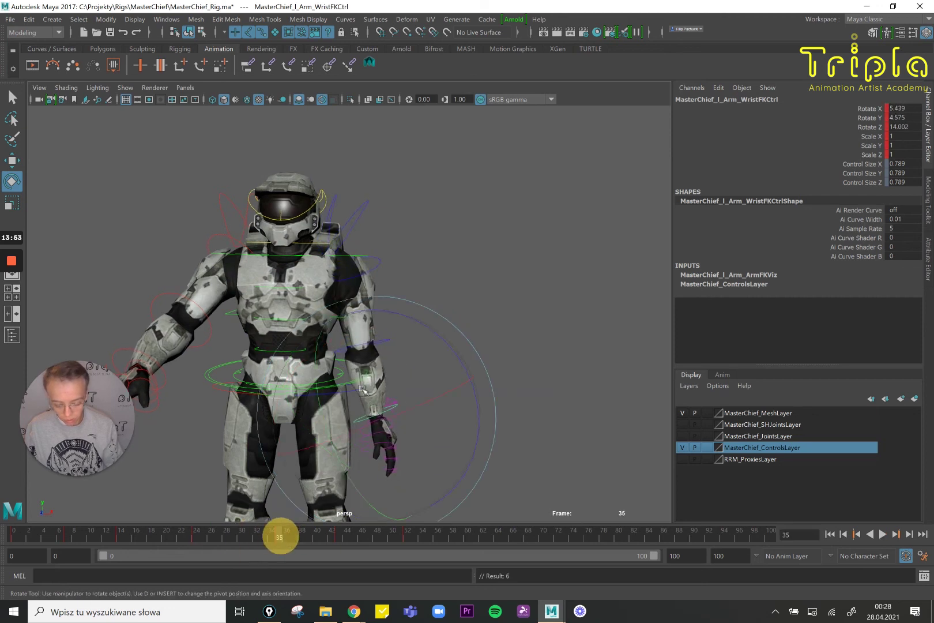
# Adjust the left wrist's rotation at frame 35, and rotate the left shoulder control to about -47.2, 59.4, -16.9 and key it.
pyautogui.moveTo(411, 366); pyautogui.dragTo(451, 340)
pyautogui.press('w')
pyautogui.click(377, 266)
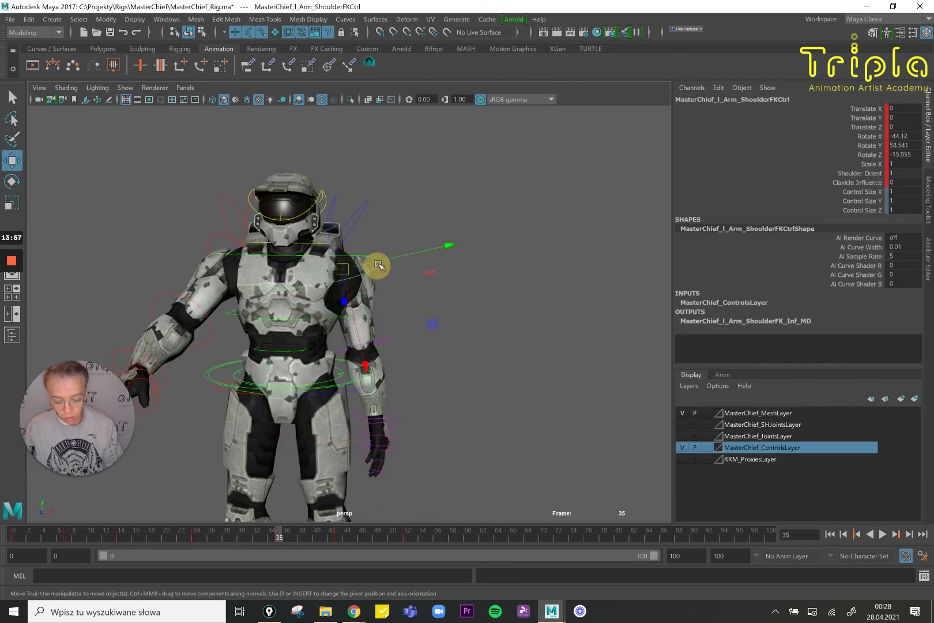
pyautogui.press('e')
pyautogui.moveTo(411, 189); pyautogui.dragTo(416, 202)
pyautogui.press('s')
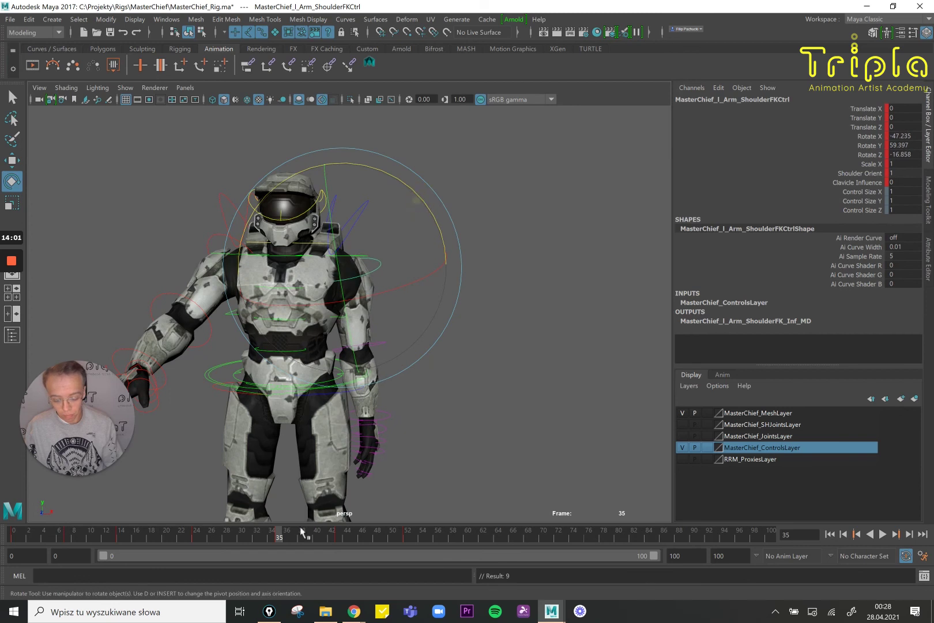
pyautogui.moveTo(199, 535); pyautogui.dragTo(325, 552)
pyautogui.click(278, 538)
# Rotate the Spine_02 and Spine_03 controls together slightly about Z at frame 35, bringing Spine_02 to about -1.0.
pyautogui.press('w')
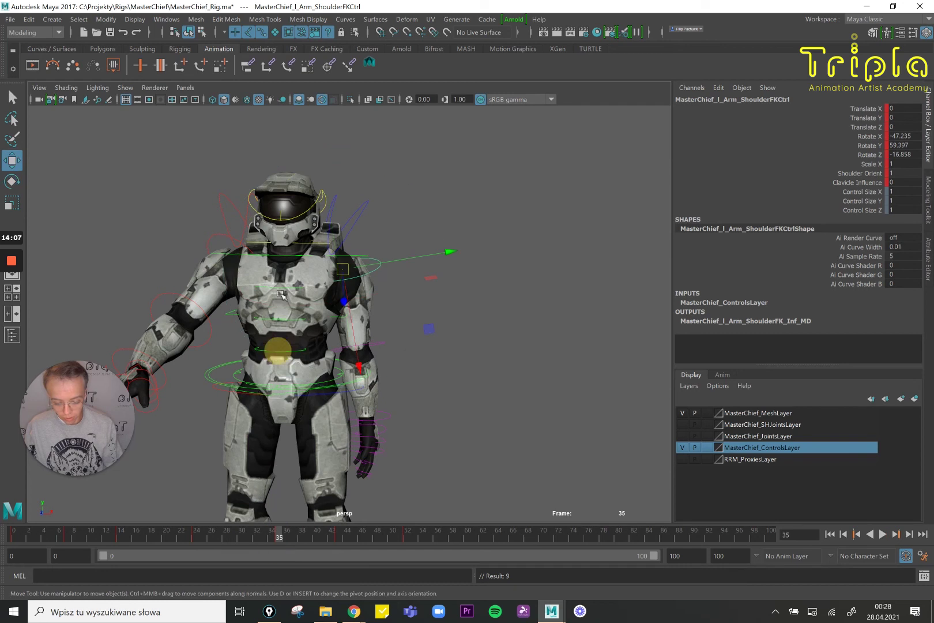
pyautogui.click(292, 288)
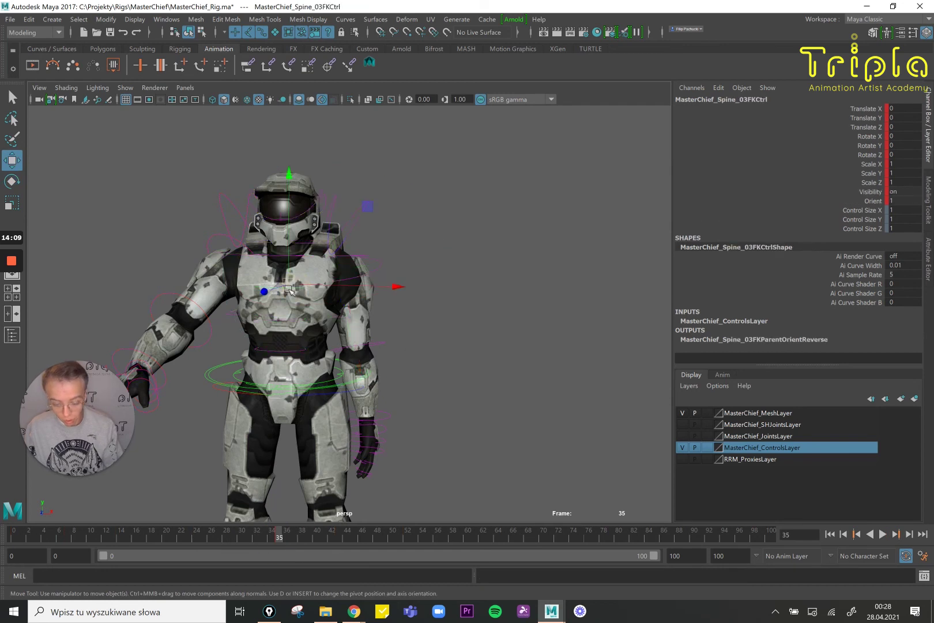
pyautogui.click(285, 329)
pyautogui.press('e')
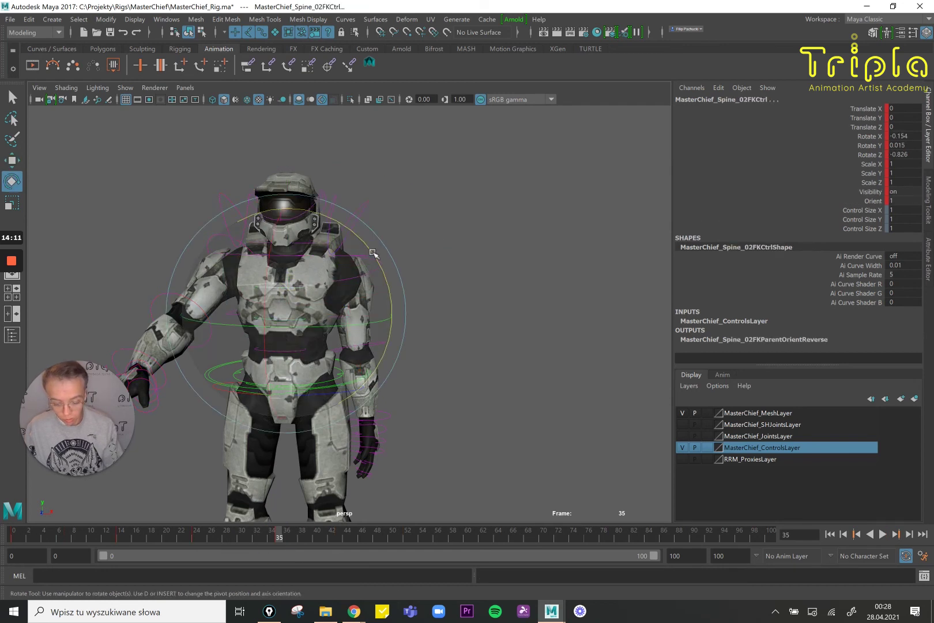
pyautogui.moveTo(373, 251); pyautogui.dragTo(374, 252)
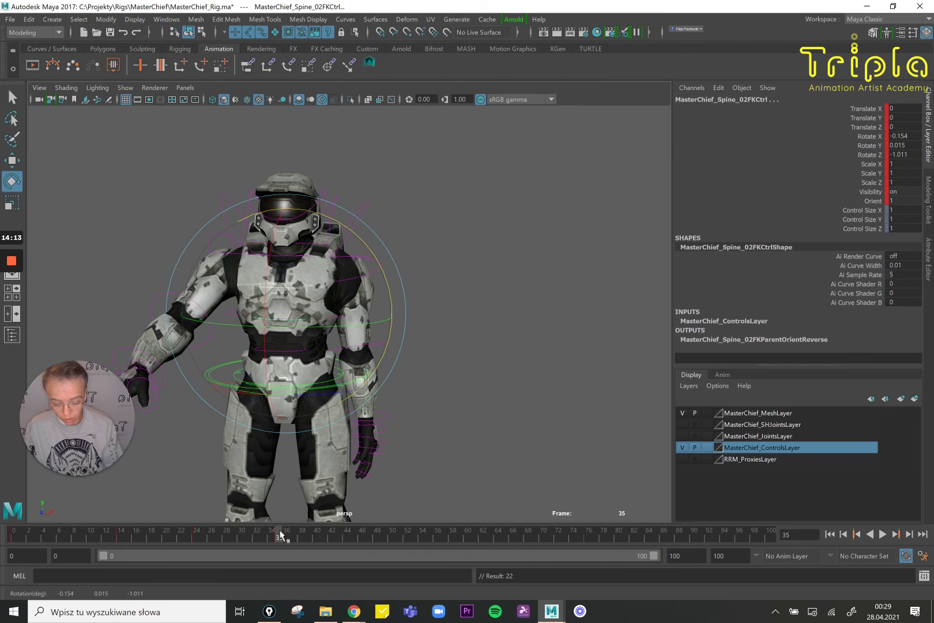
pyautogui.press('w')
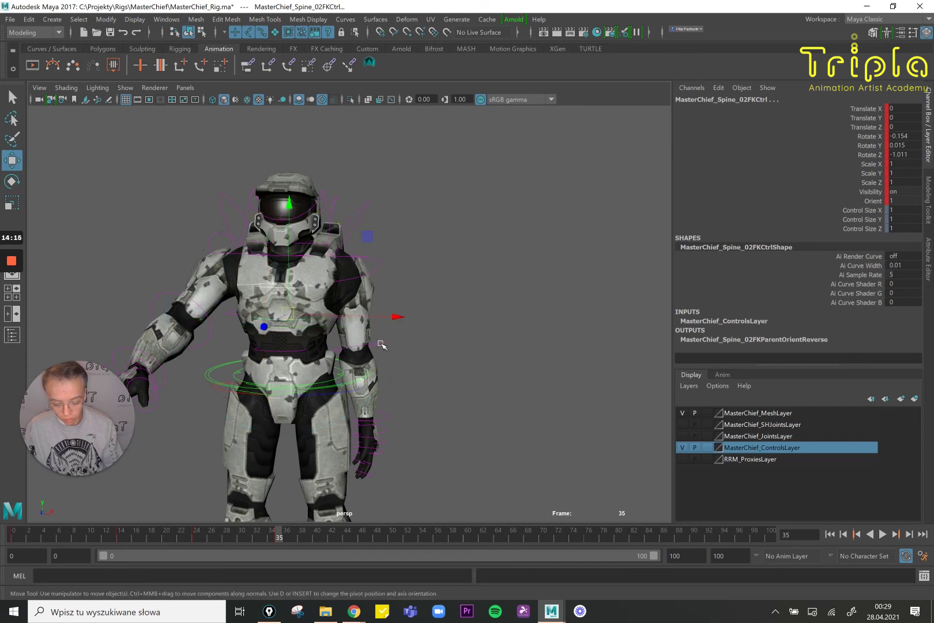
# Key the two spine controls together with the left elbow control at frames 43 and 52.
pyautogui.click(381, 344)
pyautogui.click(341, 536)
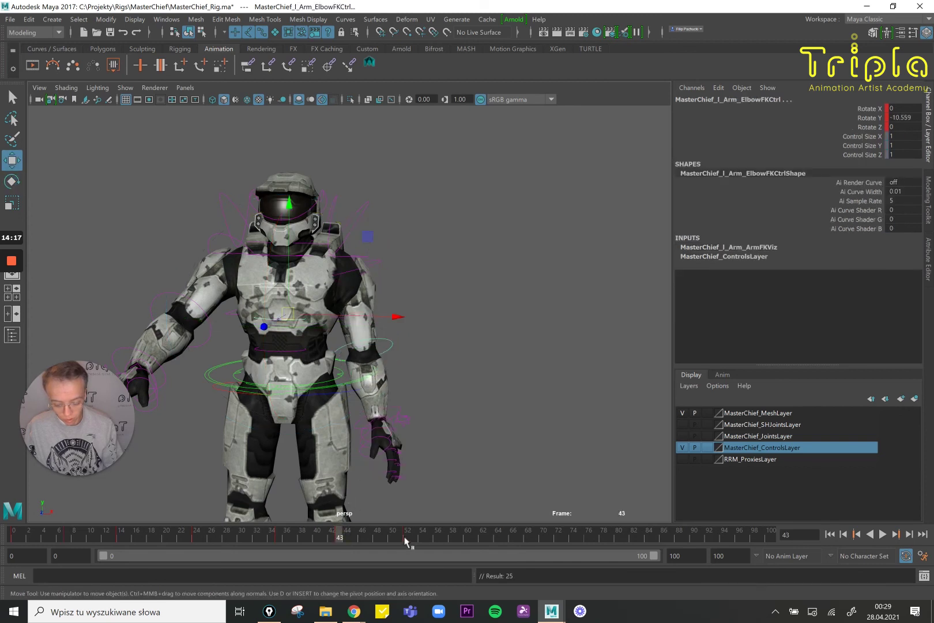
pyautogui.click(406, 538)
pyautogui.moveTo(257, 538); pyautogui.dragTo(346, 540)
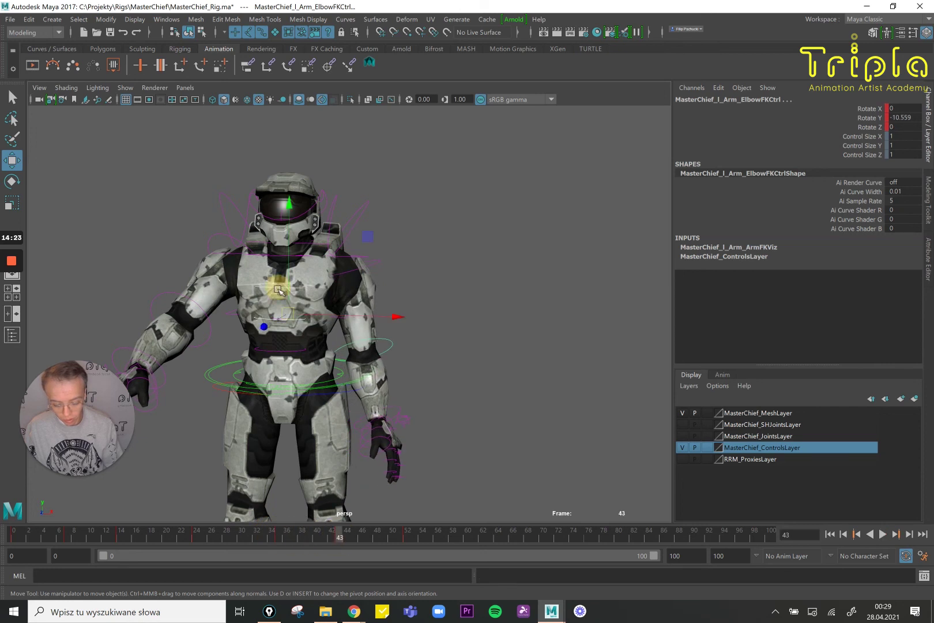
# Rotate the spine controls at frame 43, bringing Spine_02's Y rotation to about -0.5, and scrub through the motion.
pyautogui.click(289, 315)
pyautogui.press('e')
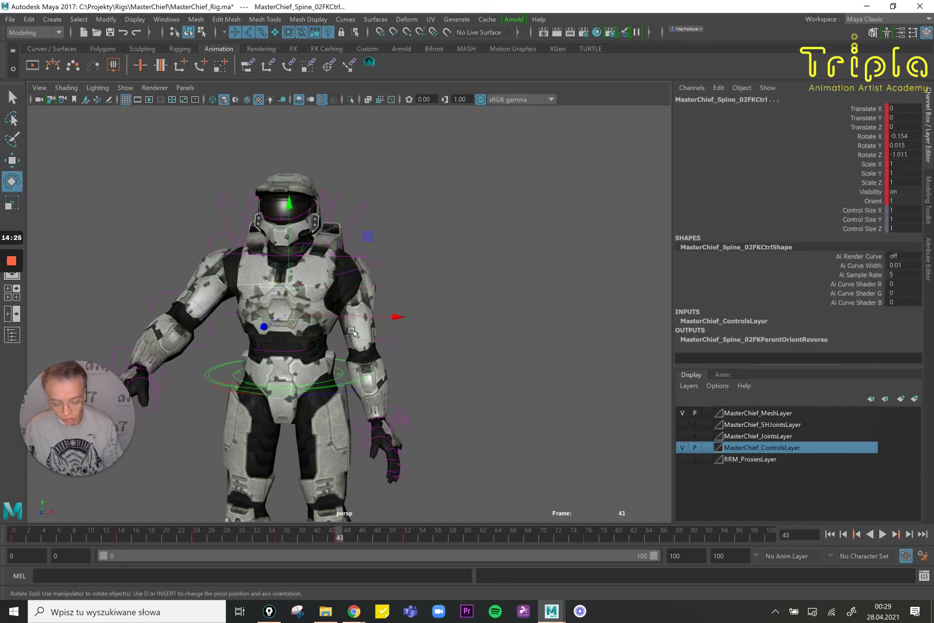
pyautogui.moveTo(345, 328); pyautogui.dragTo(344, 336)
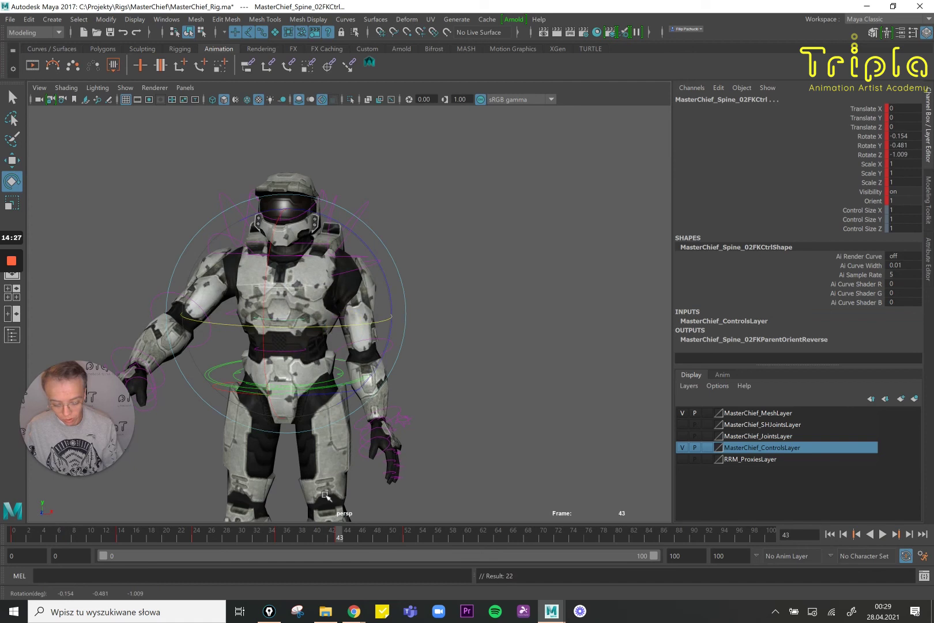
pyautogui.moveTo(242, 538); pyautogui.dragTo(106, 536)
# Delete the Spine_02 control's keys from frame 24 through frame 52.
pyautogui.press('w')
pyautogui.click(273, 327)
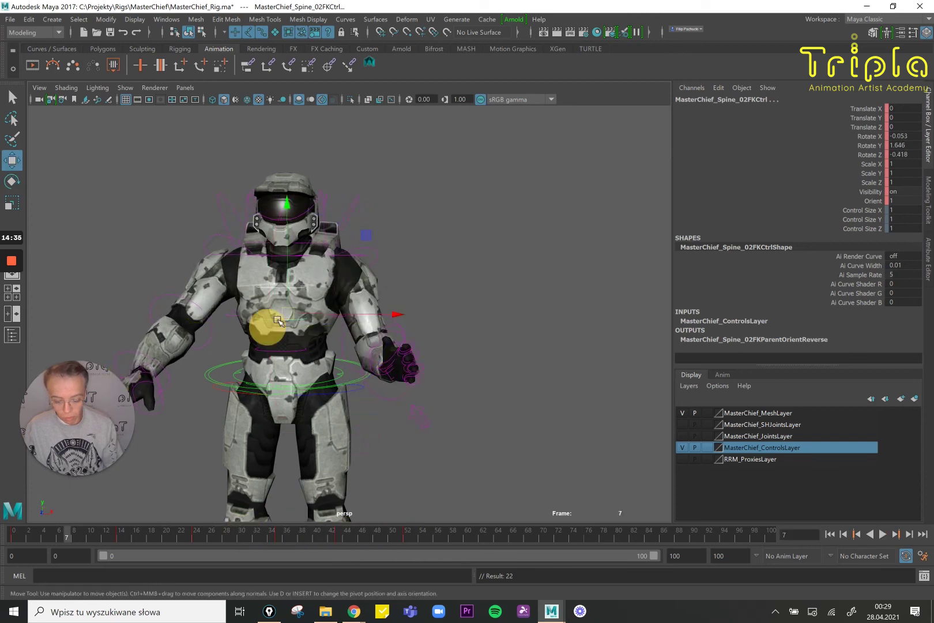
pyautogui.click(273, 321)
pyautogui.click(271, 322)
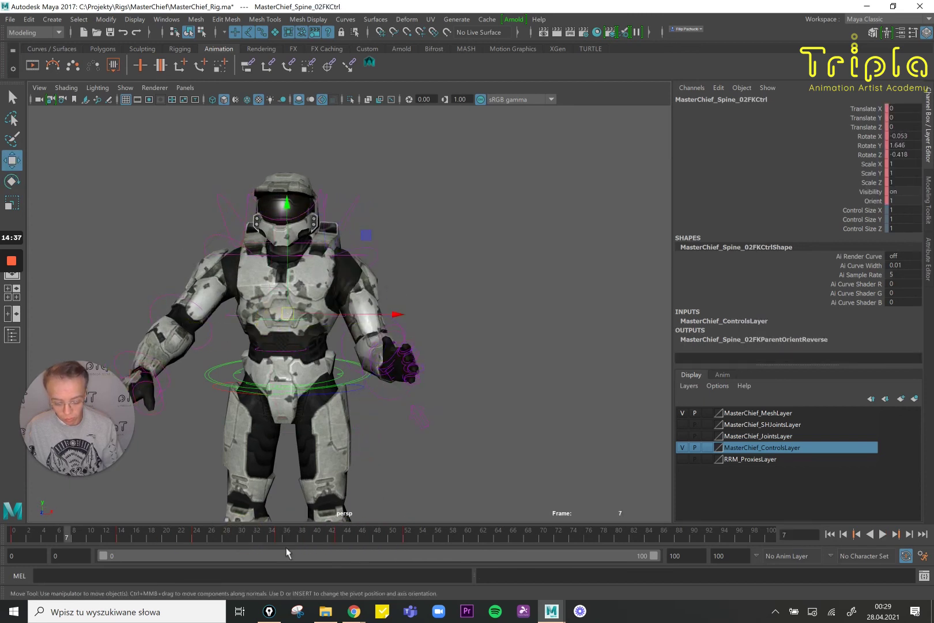
pyautogui.moveTo(207, 536)
pyautogui.mouseDown()
pyautogui.moveTo(385, 539)
pyautogui.moveTo(225, 536)
pyautogui.mouseUp()
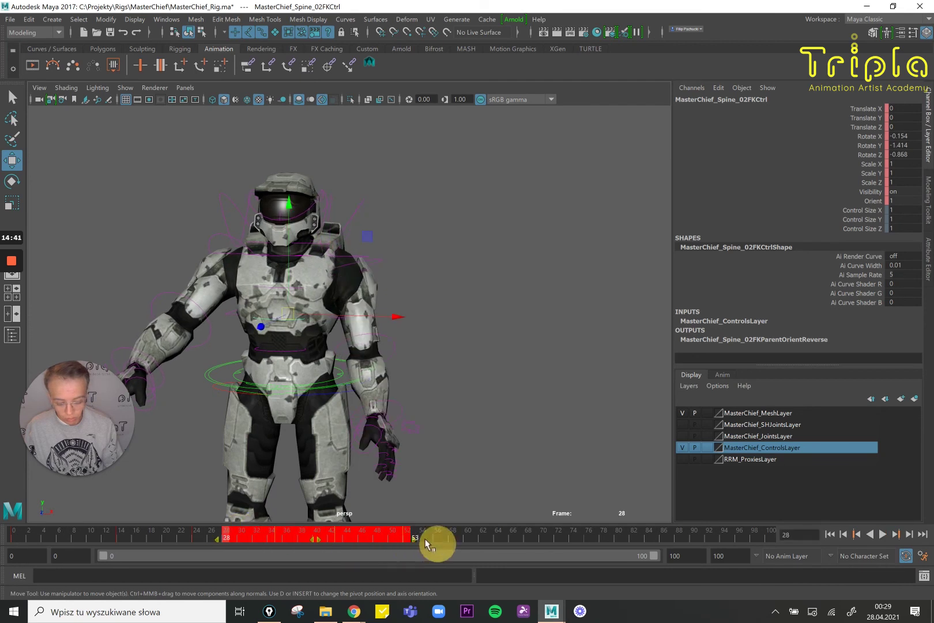
pyautogui.click(438, 539)
pyautogui.keyDown('shift'); pyautogui.moveTo(409, 539); pyautogui.dragTo(196, 537); pyautogui.keyUp('shift')
pyautogui.rightClick(209, 536)
pyautogui.click(260, 397)
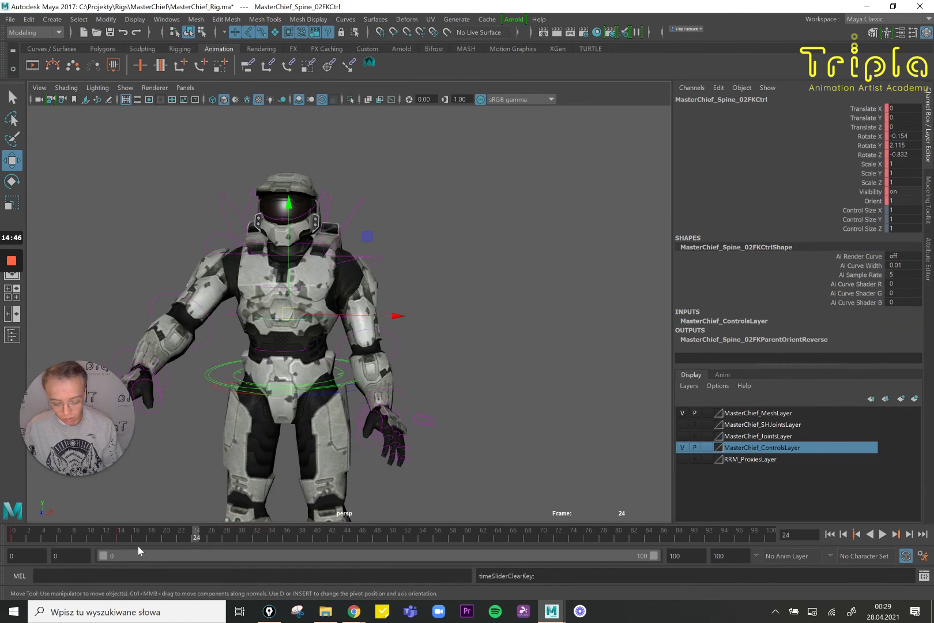
# Delete the Spine_02 control's remaining keys between frames 0 and 16 and play the animation from the start.
pyautogui.keyDown('shift'); pyautogui.moveTo(139, 538); pyautogui.dragTo(4, 533); pyautogui.keyUp('shift')
pyautogui.rightClick(94, 537)
pyautogui.click(140, 401)
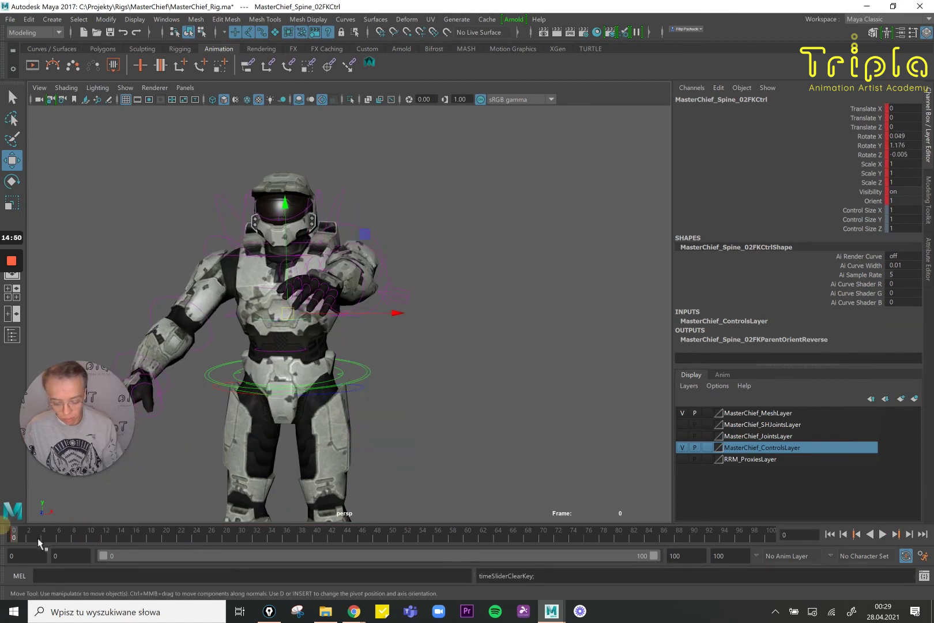
pyautogui.moveTo(65, 541); pyautogui.dragTo(11, 525)
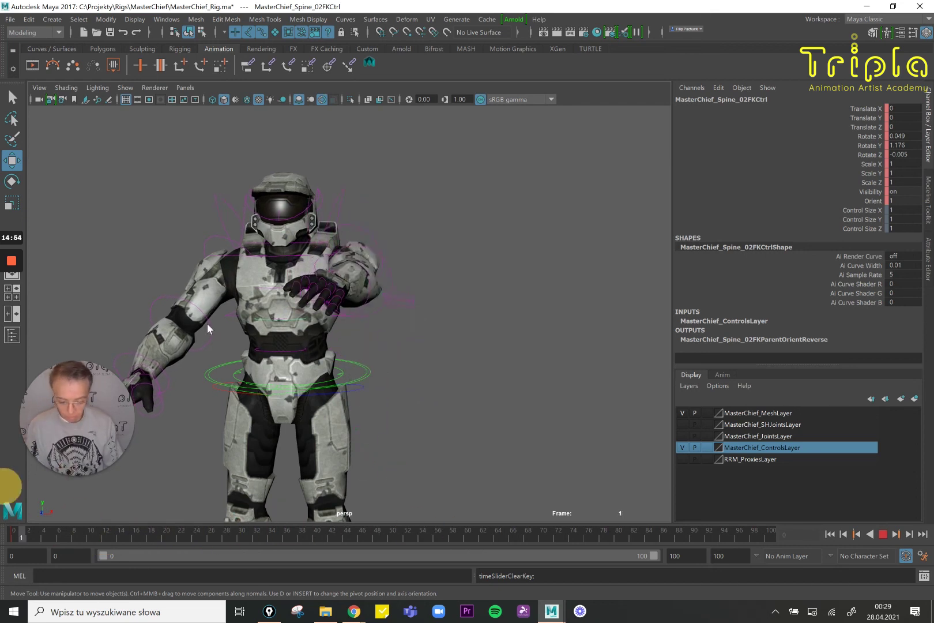
# Key the Spine_03 control at frame 0.
pyautogui.click(266, 291)
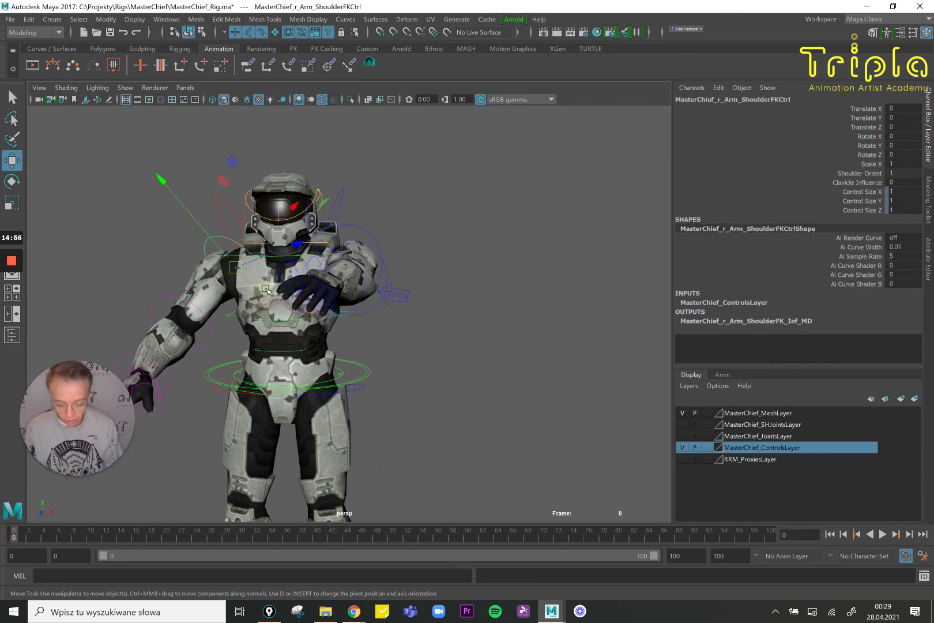
pyautogui.click(268, 287)
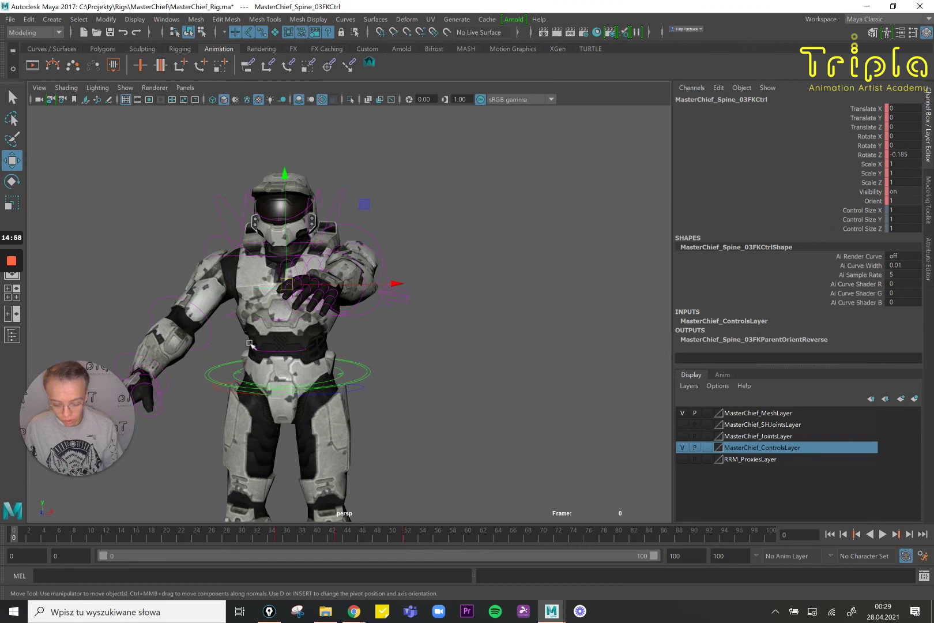
pyautogui.press('s')
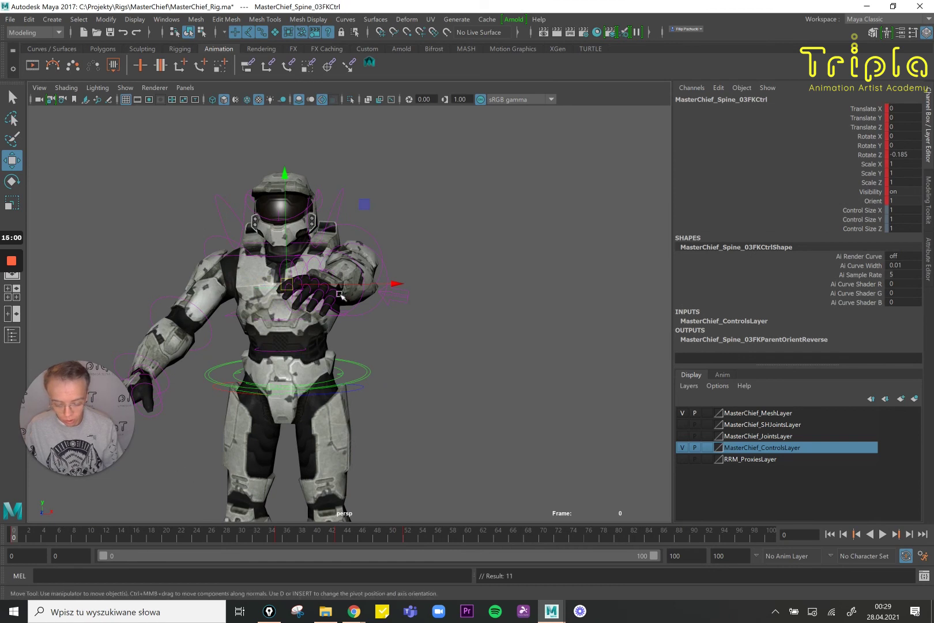
# Key the Spine_03 control together with the left shoulder control at frames 7, 14 and 24.
pyautogui.click(361, 247)
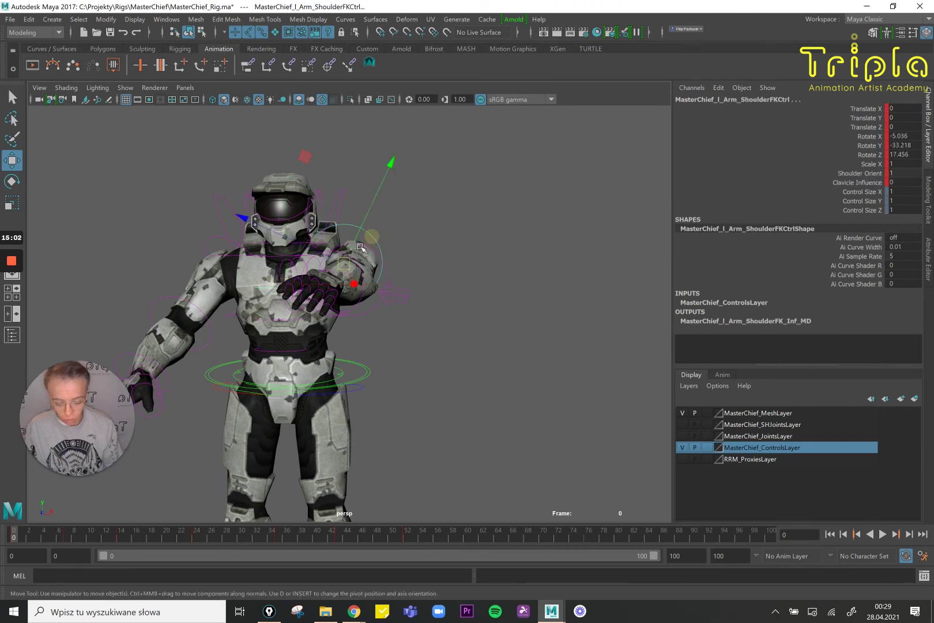
pyautogui.click(69, 535)
pyautogui.click(123, 536)
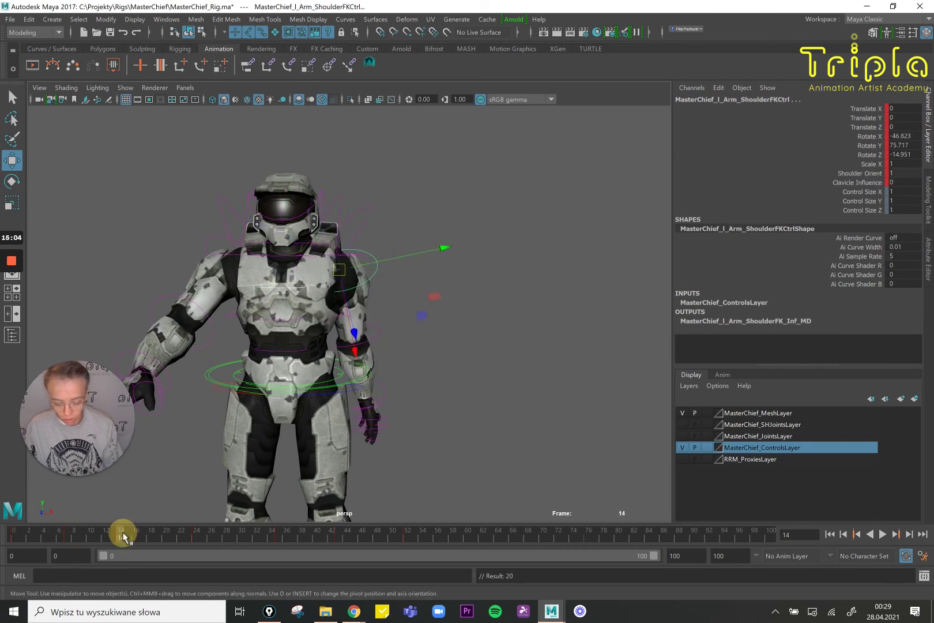
pyautogui.click(197, 536)
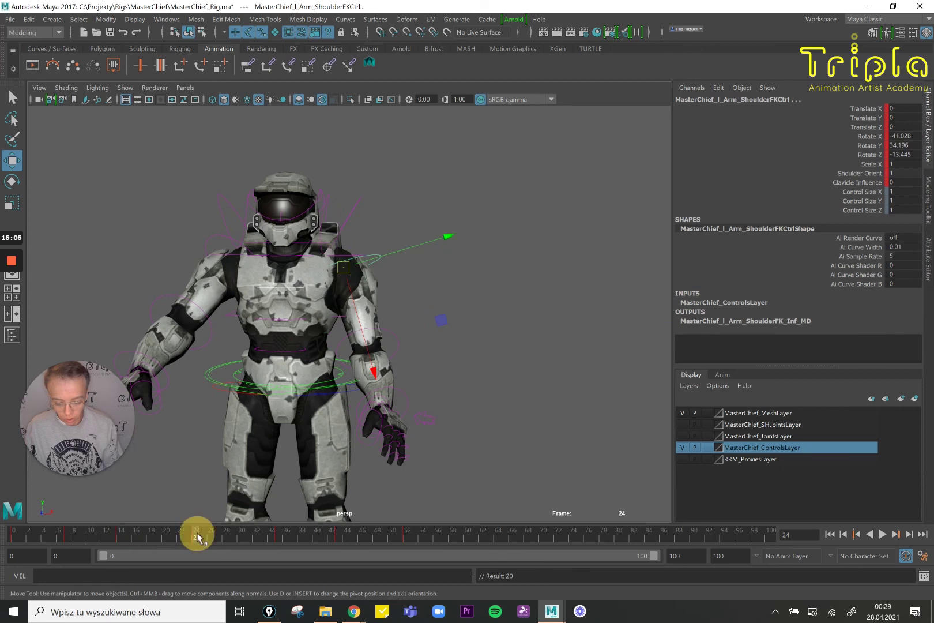
# Try rotating the Spine_03 control about Y at frame 24 and undo the rotation.
pyautogui.click(279, 290)
pyautogui.press('e')
pyautogui.click(344, 290)
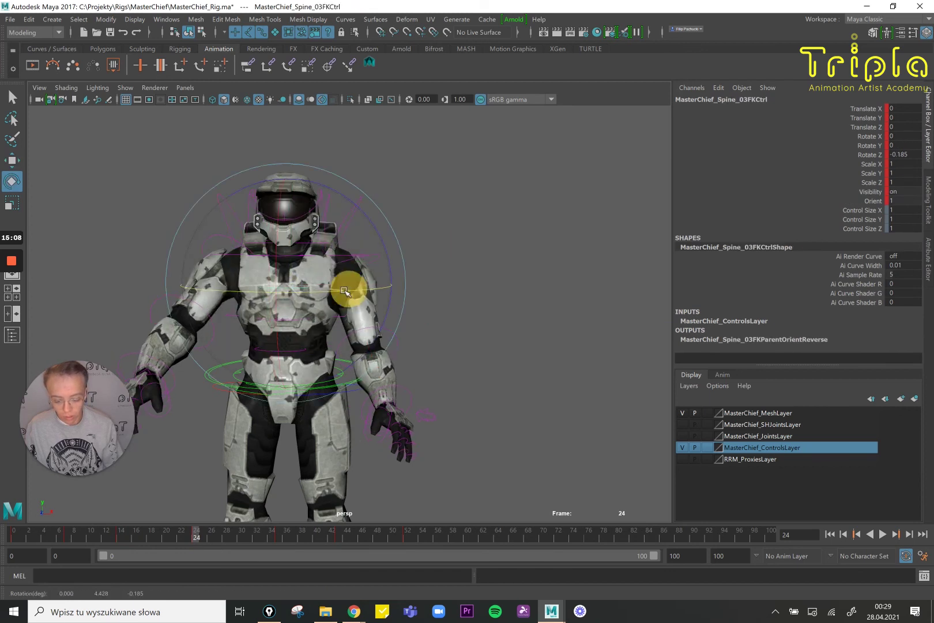
pyautogui.moveTo(345, 290); pyautogui.dragTo(341, 290)
pyautogui.hotkey('ctrl', 'z')
# Play the animation from frame 0, and rotate the Spine_03 control slightly at frame 14 and key it.
pyautogui.click(12, 536)
pyautogui.hotkey('alt', 'v')
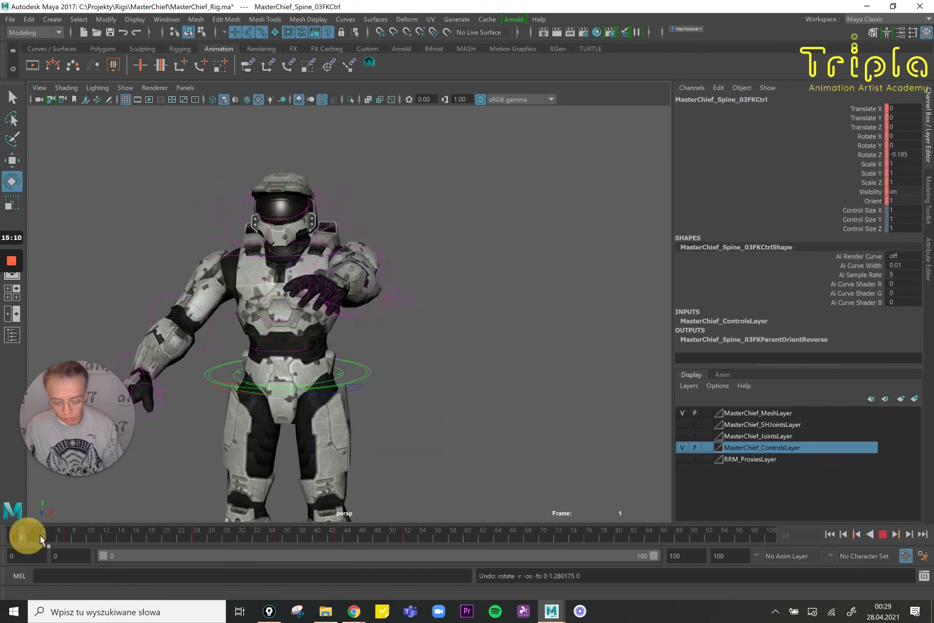
pyautogui.moveTo(40, 534); pyautogui.dragTo(120, 536)
pyautogui.moveTo(374, 227); pyautogui.dragTo(375, 230)
pyautogui.press('s')
# Rotate the Spine_03 control at frame 24 to about -0.6, 0.3, 0.8, key it and play back the result.
pyautogui.moveTo(132, 538); pyautogui.dragTo(197, 536)
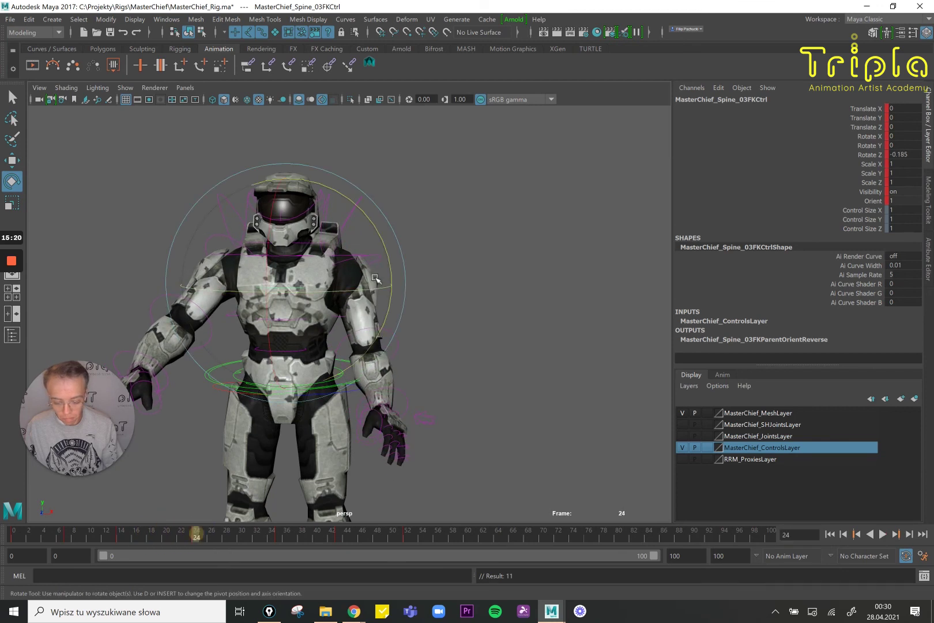
pyautogui.moveTo(378, 267); pyautogui.dragTo(376, 269)
pyautogui.press('s')
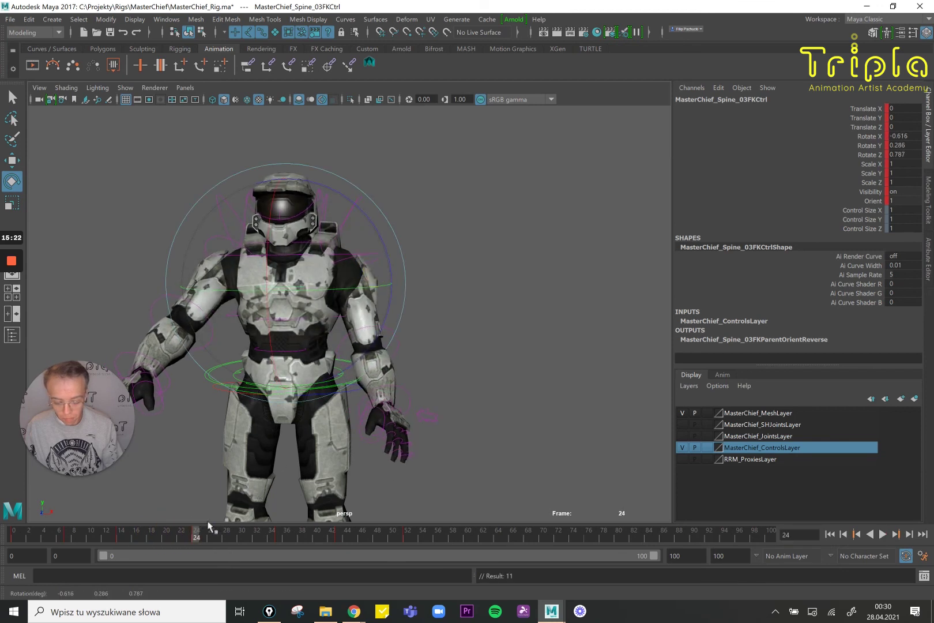
pyautogui.moveTo(211, 540); pyautogui.dragTo(468, 545)
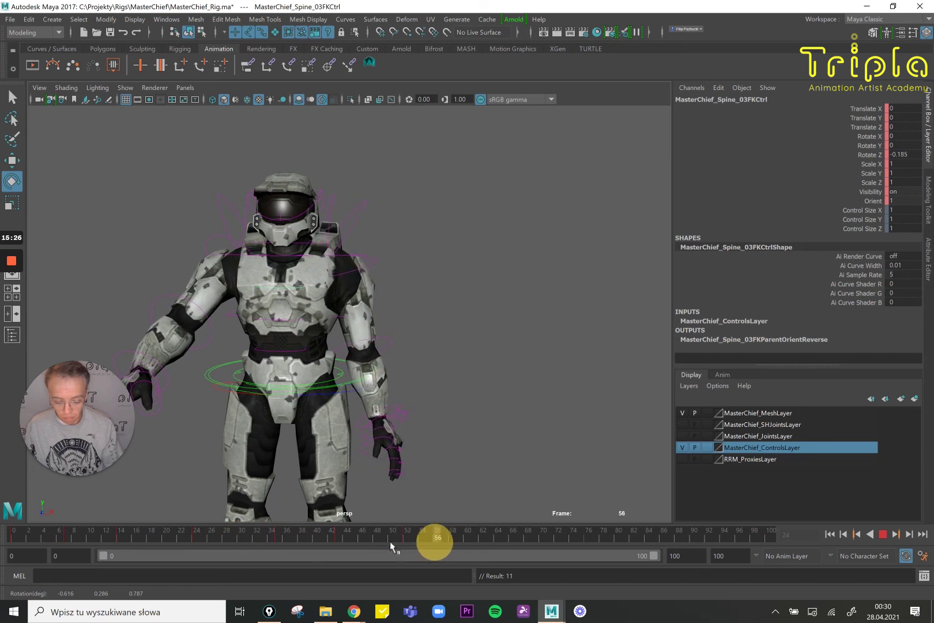
pyautogui.click(883, 534)
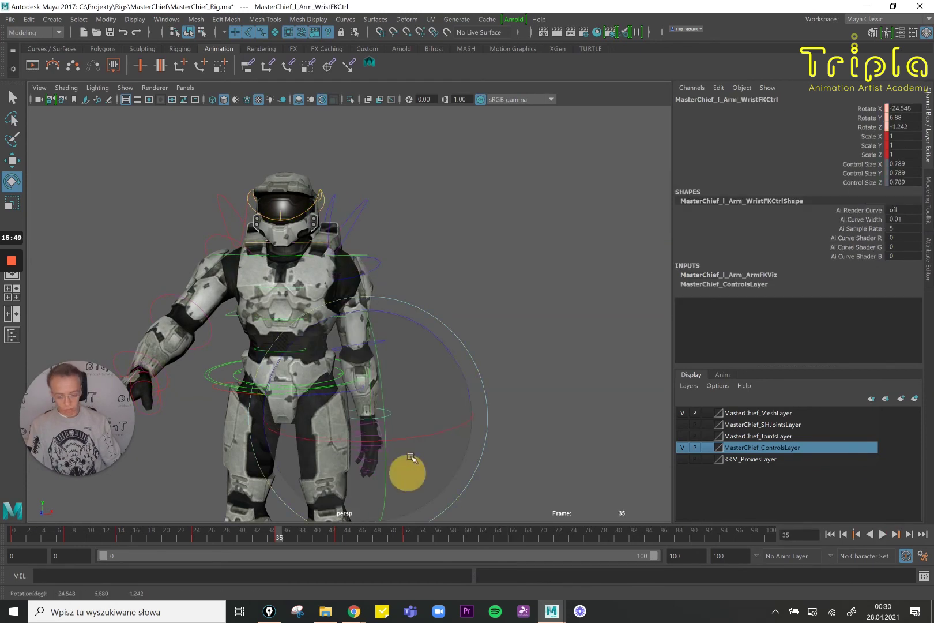
# At frame 35, rotate the left wrist to about -32.6, 8.5, -7.0 and the left shoulder to about -47.9, 59.6, -17.2, keying the shoulder.
pyautogui.moveTo(406, 472); pyautogui.dragTo(455, 356)
pyautogui.click(417, 429)
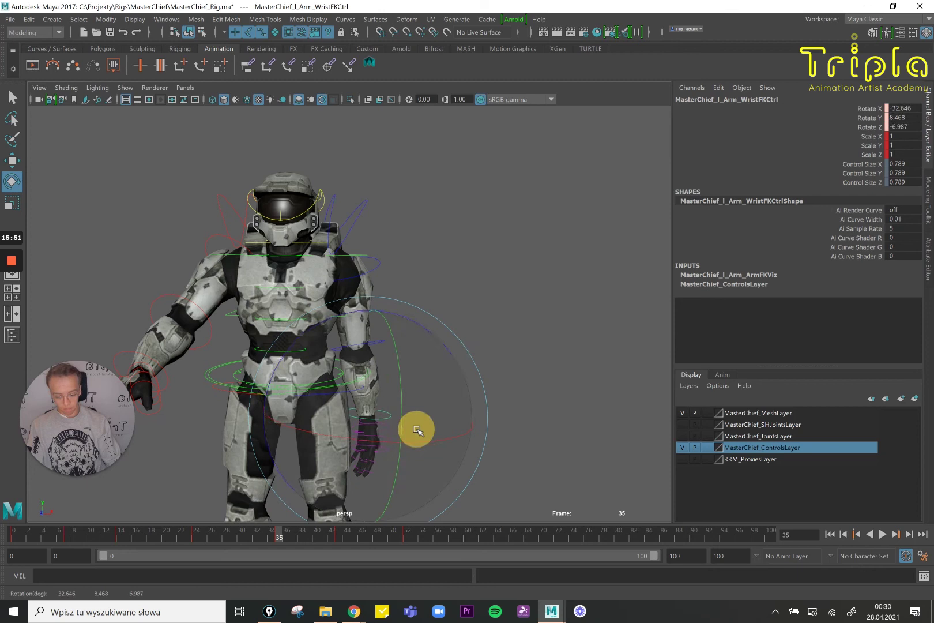
pyautogui.click(373, 267)
pyautogui.moveTo(421, 203); pyautogui.dragTo(422, 204)
pyautogui.press('s')
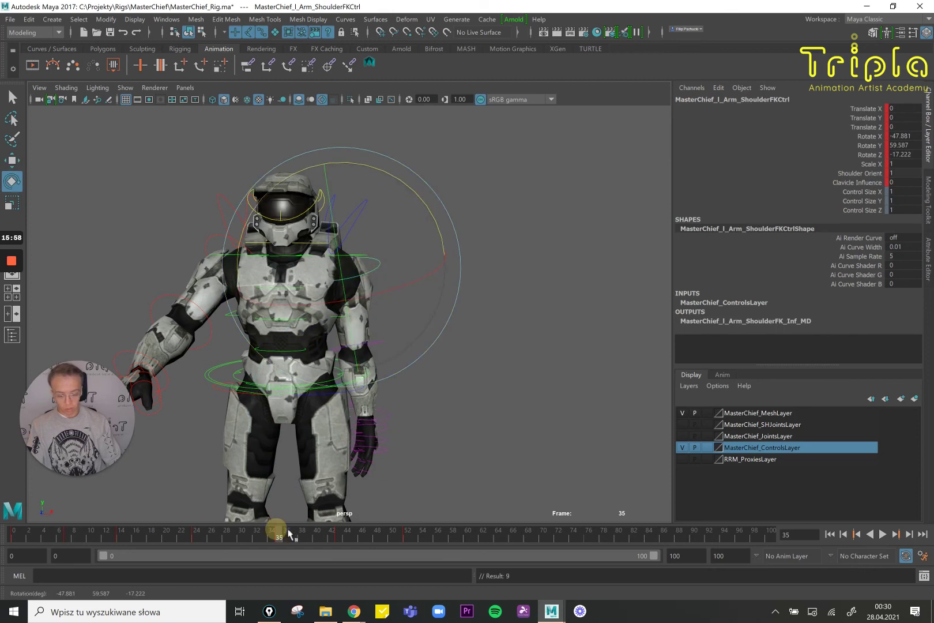
# Rotate the left shoulder control at frame 52 to about -45.8, 51.3, -16.5.
pyautogui.moveTo(288, 533); pyautogui.dragTo(407, 534)
pyautogui.moveTo(428, 210); pyautogui.dragTo(430, 218)
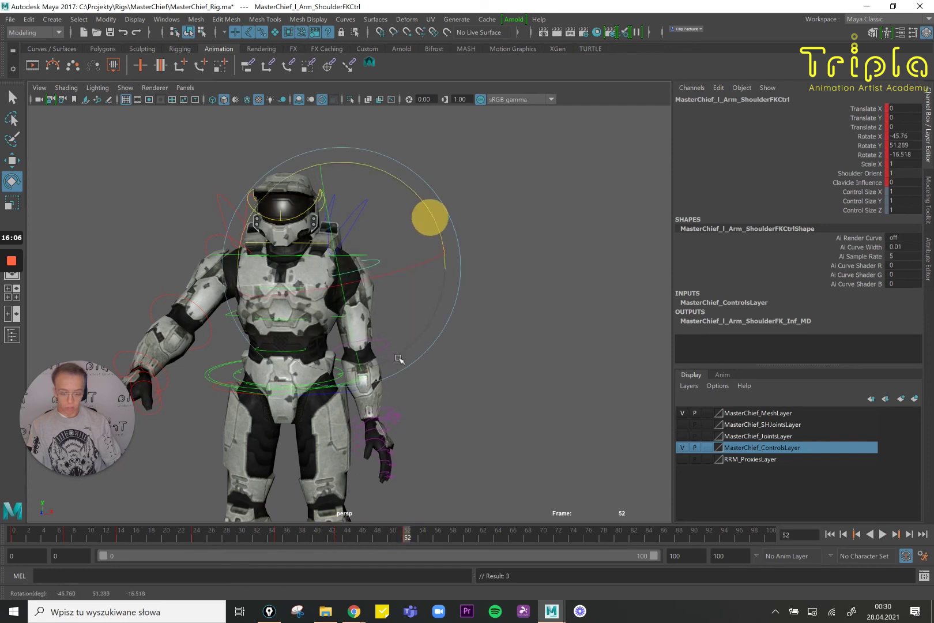
pyautogui.press('w')
# Rotate the left wrist control at frame 52 to about -11.8, 10.0, -4.7 and key it.
pyautogui.click(391, 410)
pyautogui.click(388, 408)
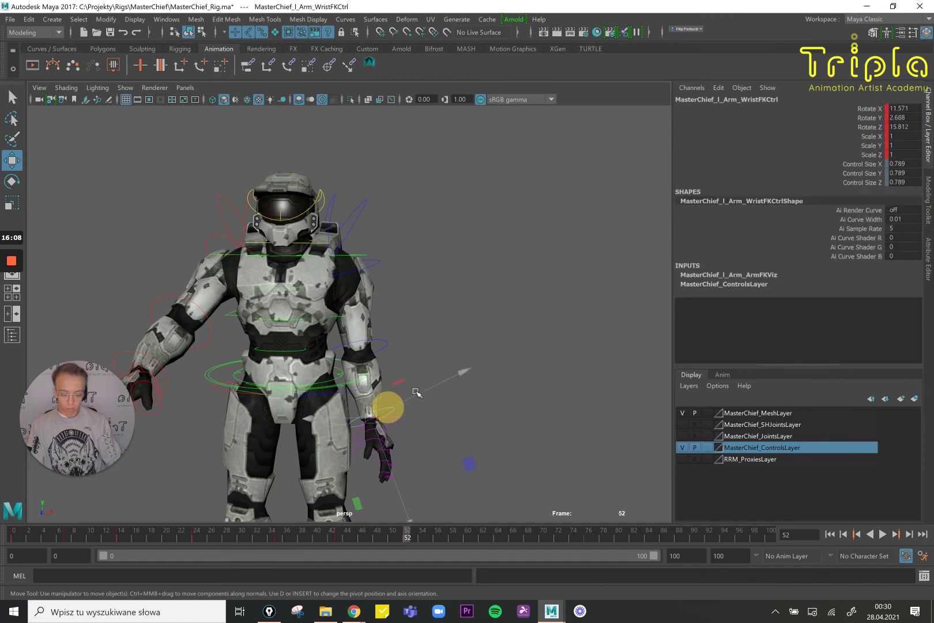
pyautogui.press('e')
pyautogui.moveTo(442, 346); pyautogui.dragTo(448, 375)
pyautogui.press('s')
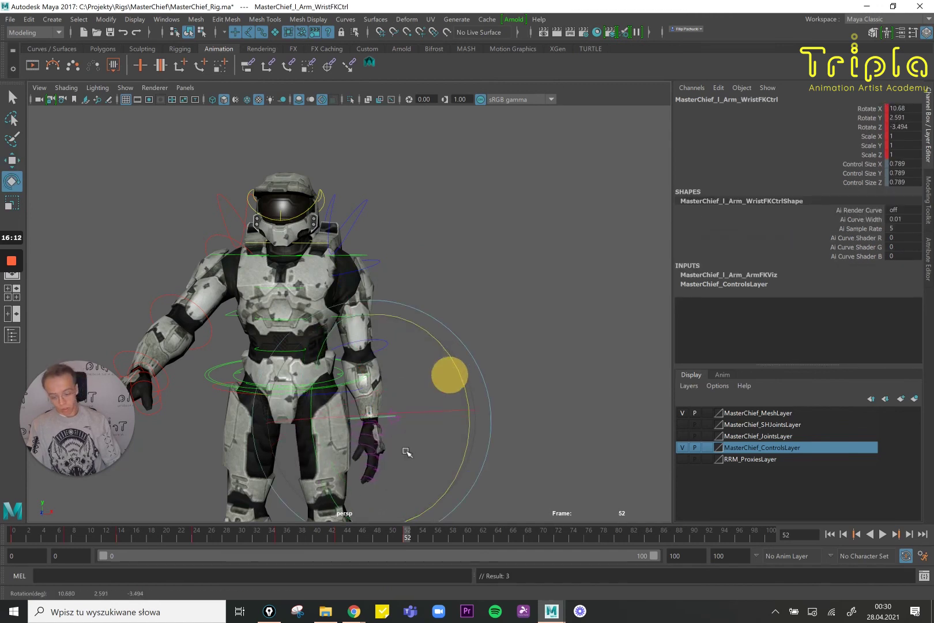
pyautogui.moveTo(406, 453); pyautogui.dragTo(434, 453)
pyautogui.press('s')
pyautogui.moveTo(437, 390); pyautogui.dragTo(424, 404)
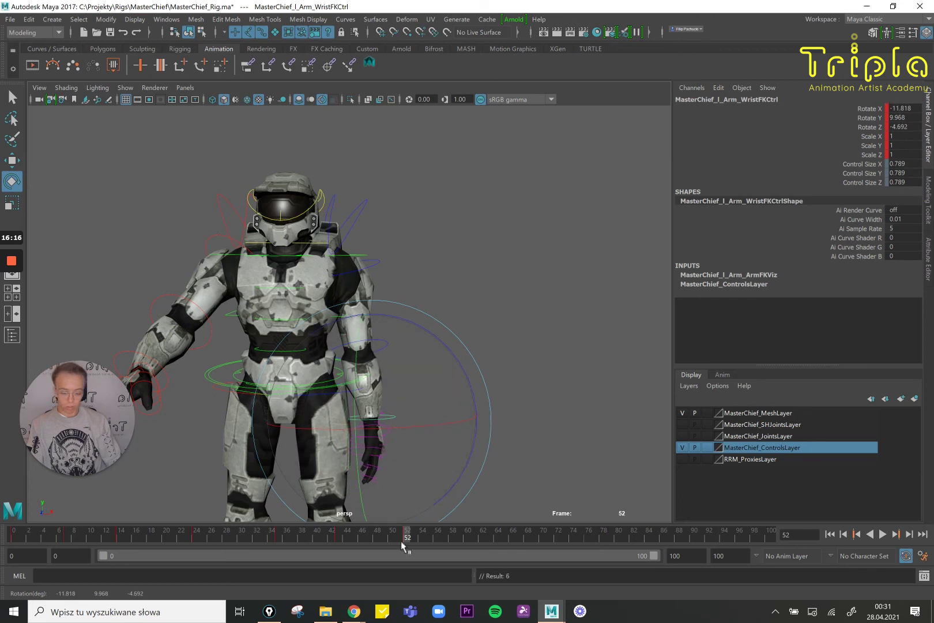
# Play back the arm animation from the first frame and stop it.
pyautogui.moveTo(402, 545); pyautogui.dragTo(12, 535)
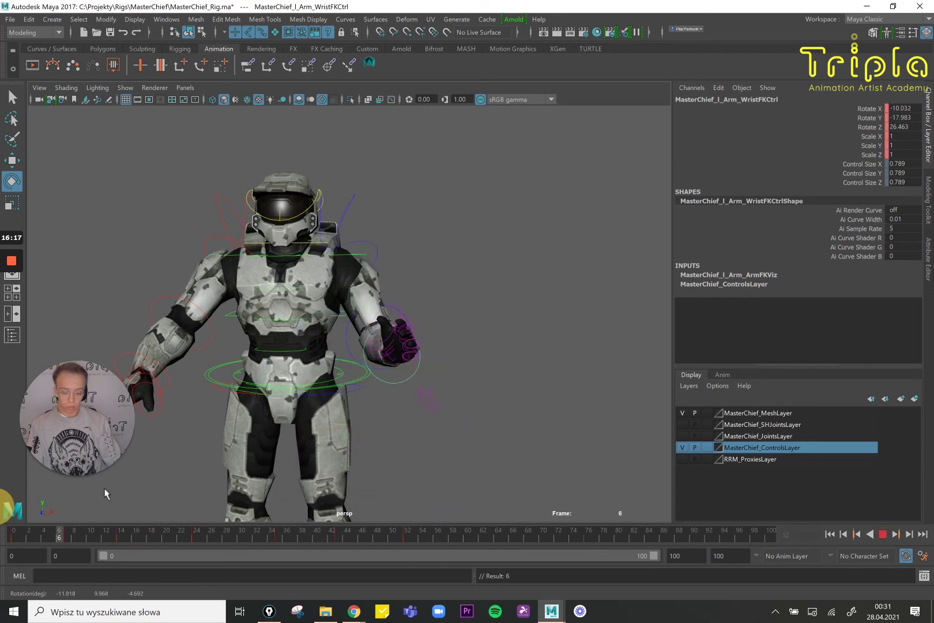
pyautogui.click(883, 534)
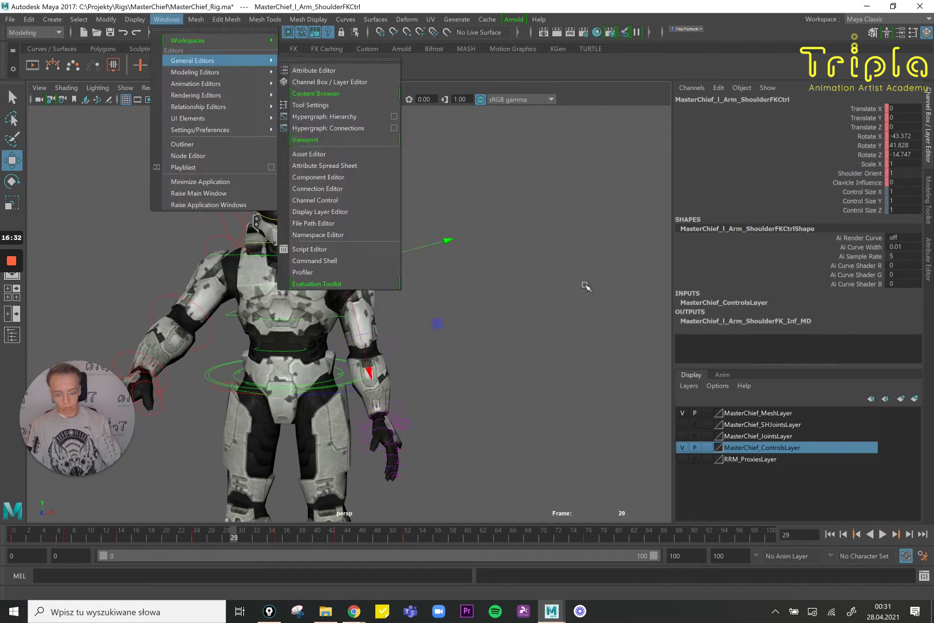
pyautogui.click(585, 284)
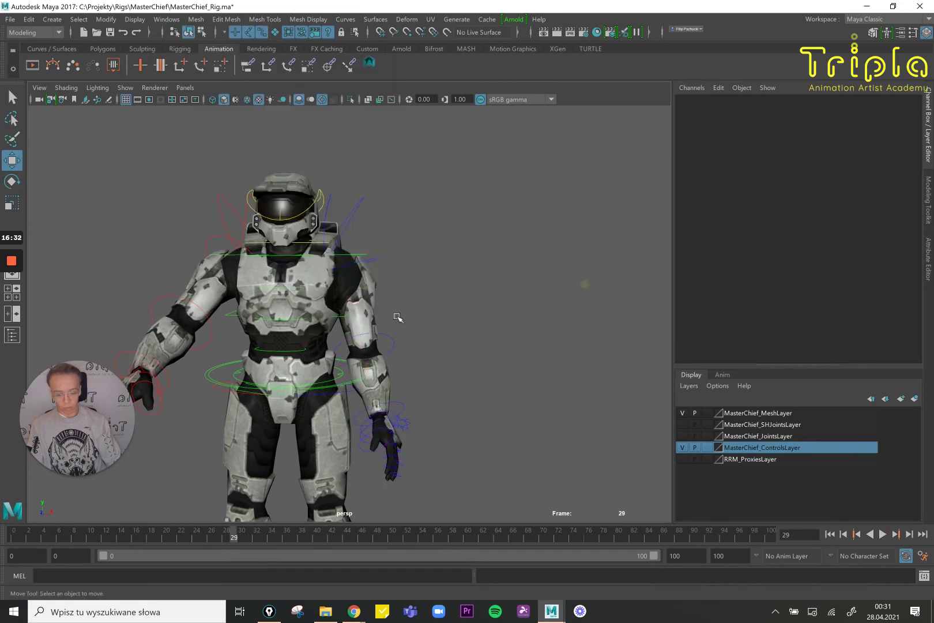
# Open the left shoulder control's animation curves in the Graph Editor.
pyautogui.click(369, 244)
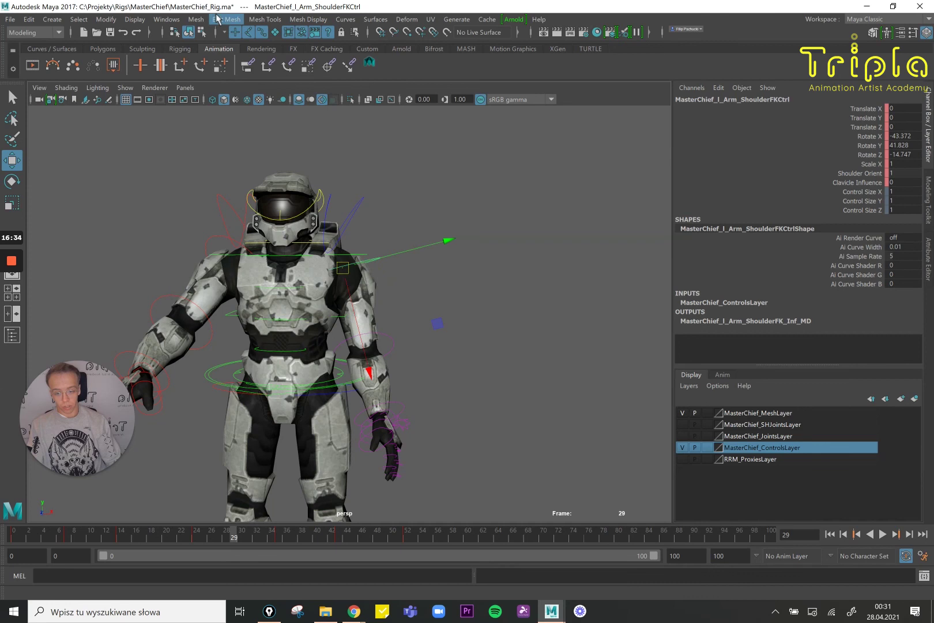
pyautogui.click(167, 19)
pyautogui.moveTo(213, 84)
pyautogui.click(312, 83)
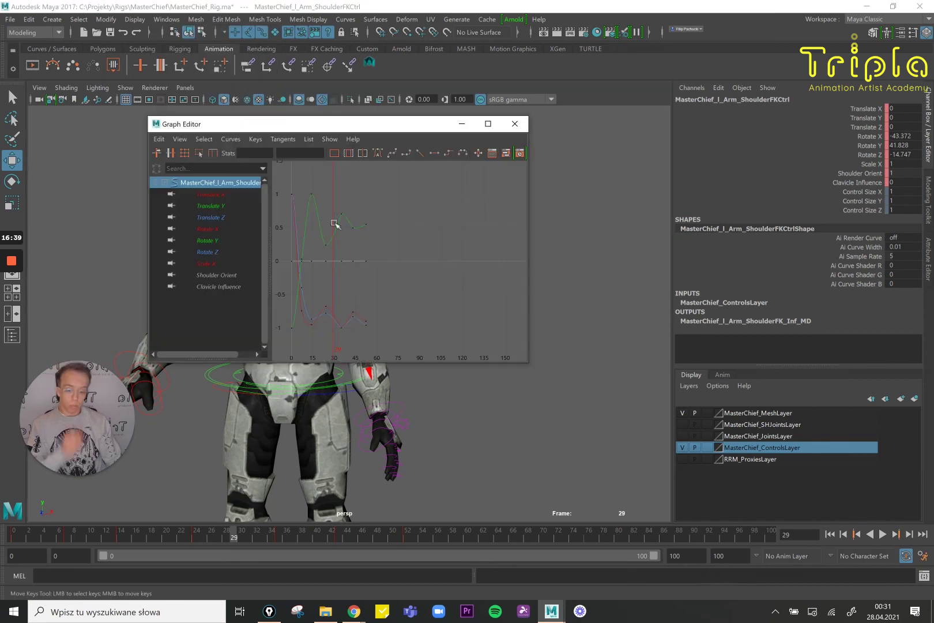
# Apply auto tangents to the left shoulder's Rotate Y keys from frame 35 to frame 52.
pyautogui.keyDown('alt'); pyautogui.moveTo(329, 250); pyautogui.dragTo(405, 346, button='right'); pyautogui.keyUp('alt')
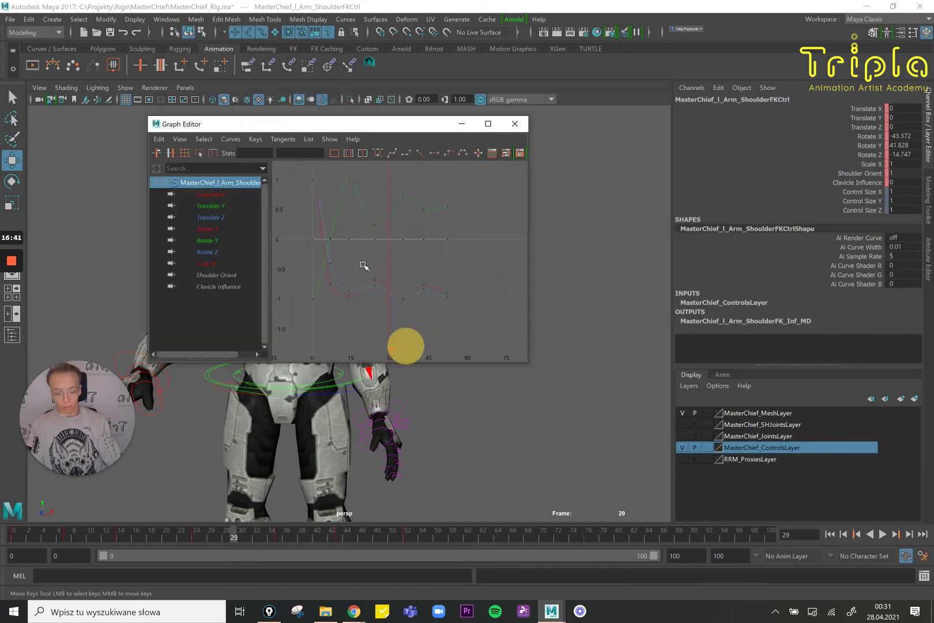
pyautogui.keyDown('alt'); pyautogui.moveTo(433, 239); pyautogui.dragTo(415, 240, button='middle'); pyautogui.keyUp('alt')
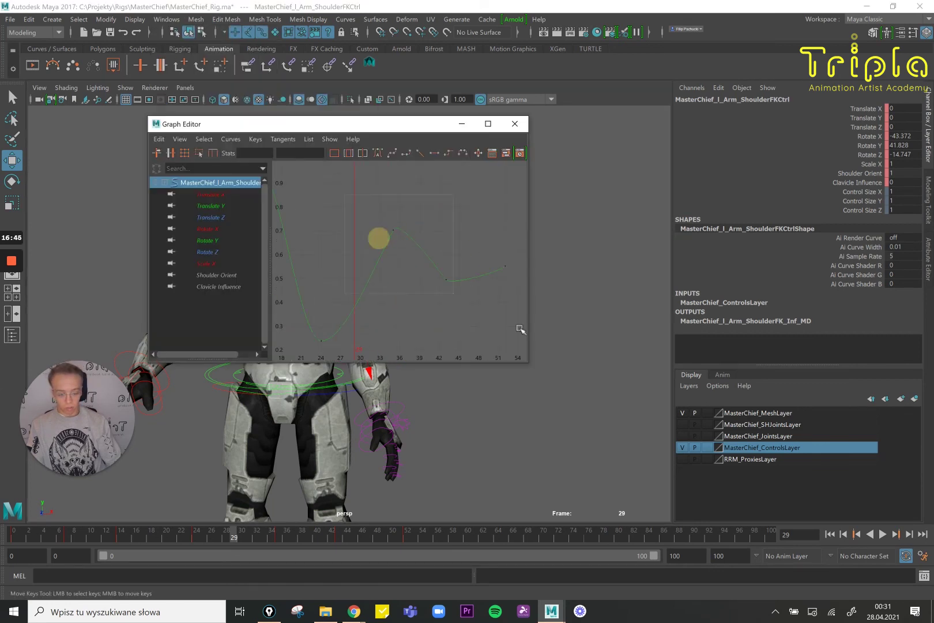
pyautogui.moveTo(521, 329); pyautogui.dragTo(519, 328)
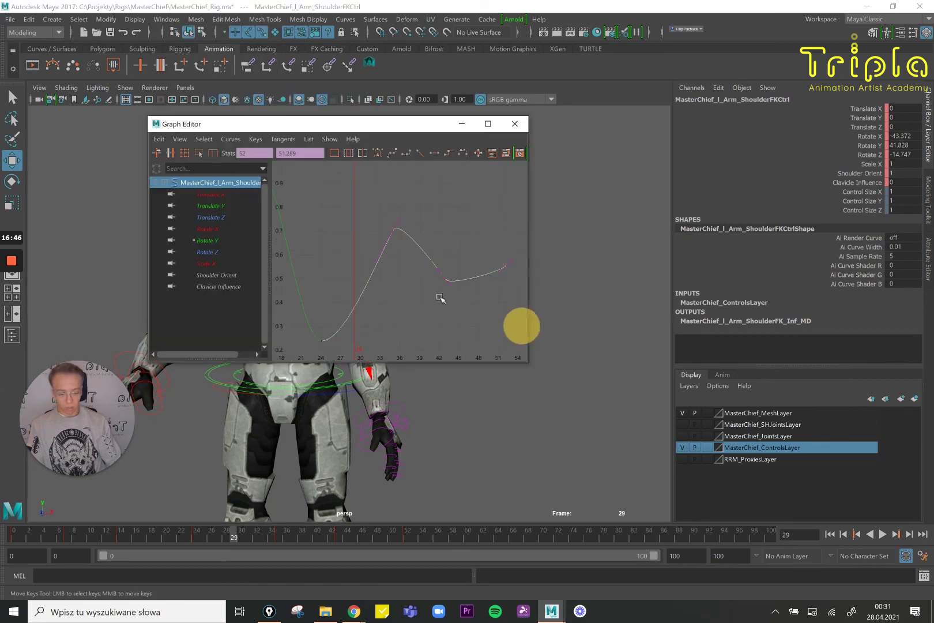
pyautogui.click(378, 153)
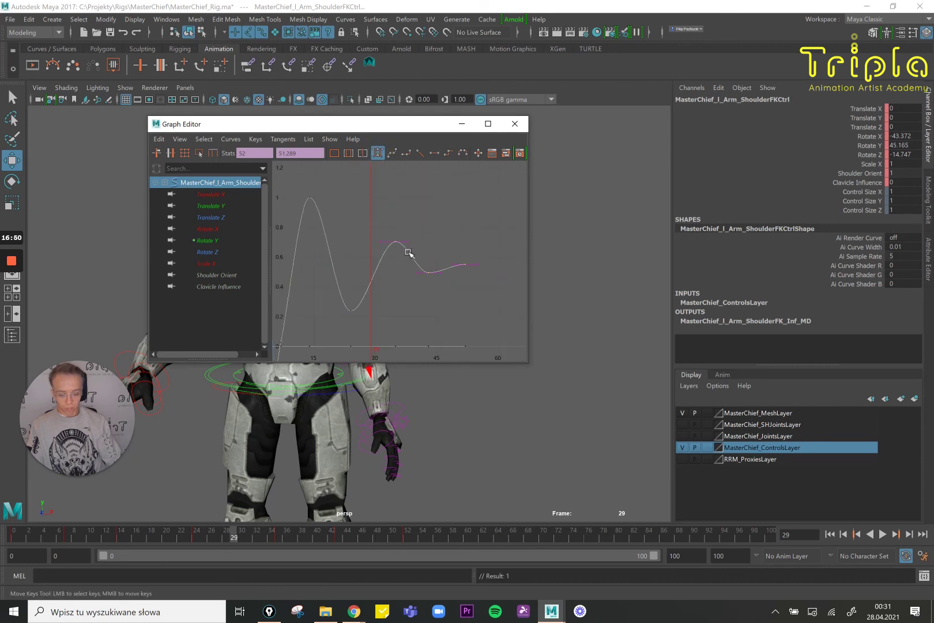
# Apply auto tangents to the left shoulder's Rotate X and Rotate Z keys from frame 35 to frame 52.
pyautogui.scroll(5, 409, 257)
pyautogui.scroll(-5, 407, 254)
pyautogui.press('a')
pyautogui.scroll(5, 400, 285)
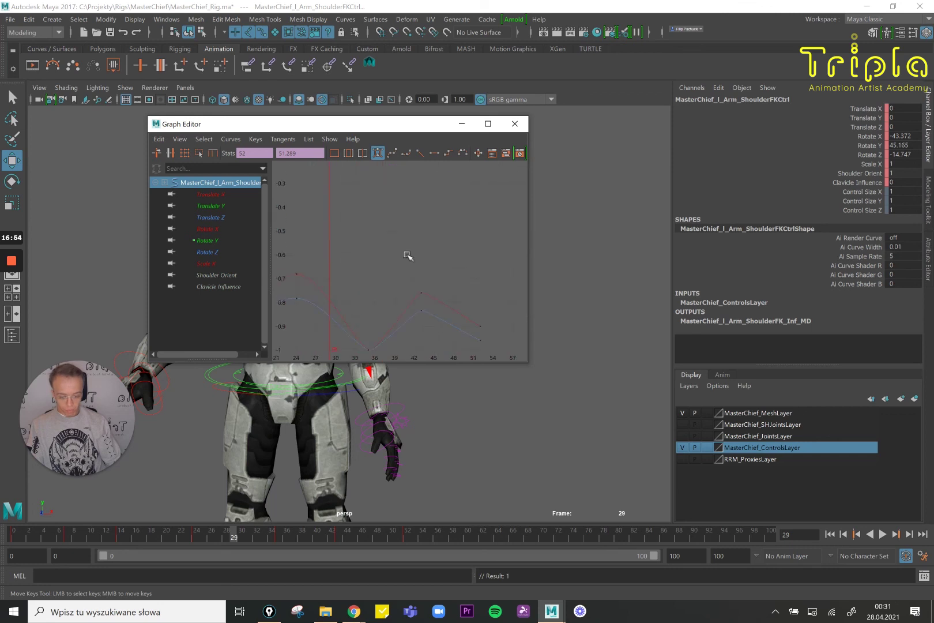
pyautogui.moveTo(478, 360); pyautogui.dragTo(387, 283)
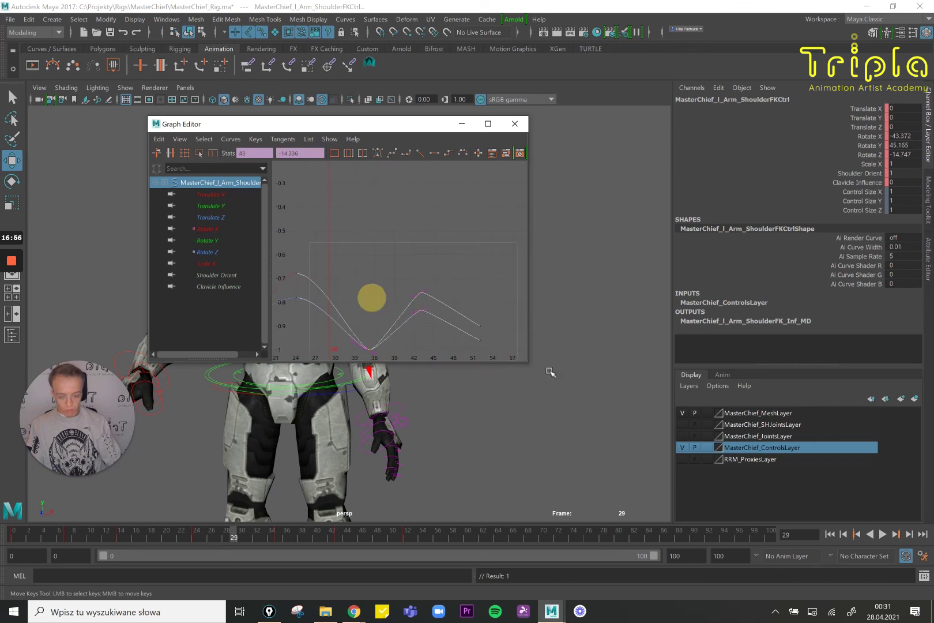
pyautogui.moveTo(548, 369); pyautogui.dragTo(557, 366)
pyautogui.click(379, 153)
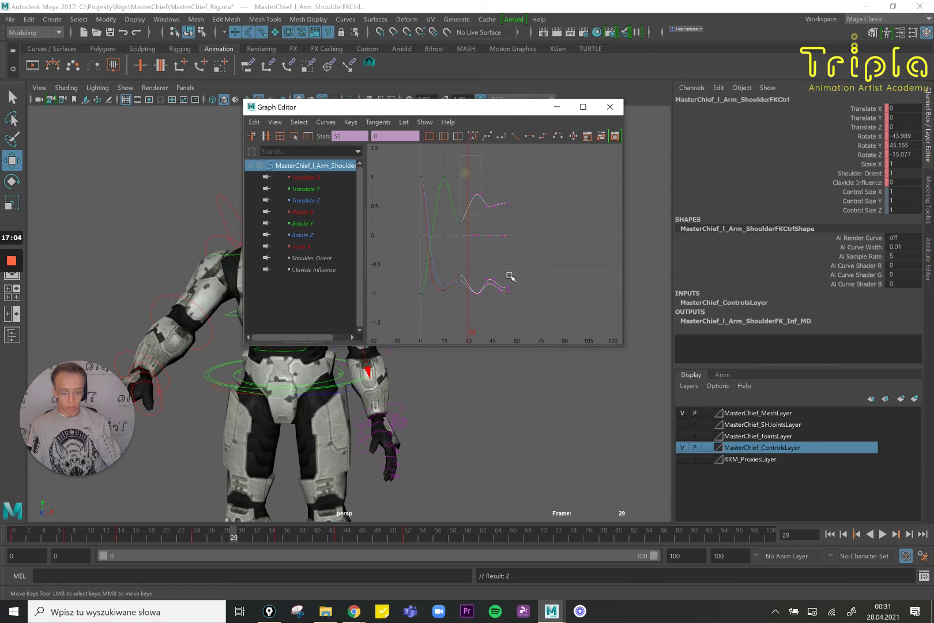
# Apply auto tangents to the keys of all left shoulder channels from frame 24 onward.
pyautogui.click(536, 313)
pyautogui.click(473, 136)
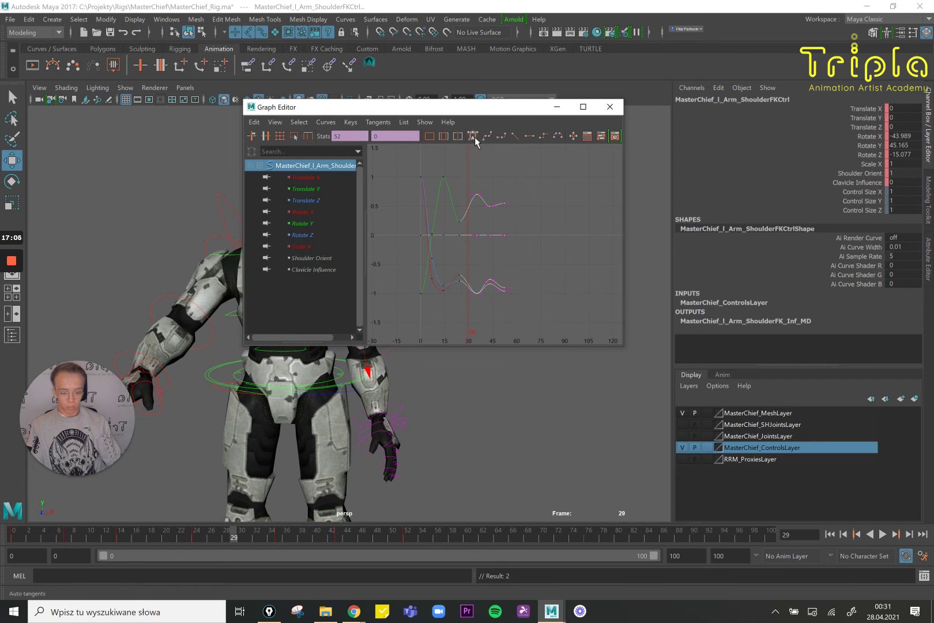
pyautogui.click(510, 257)
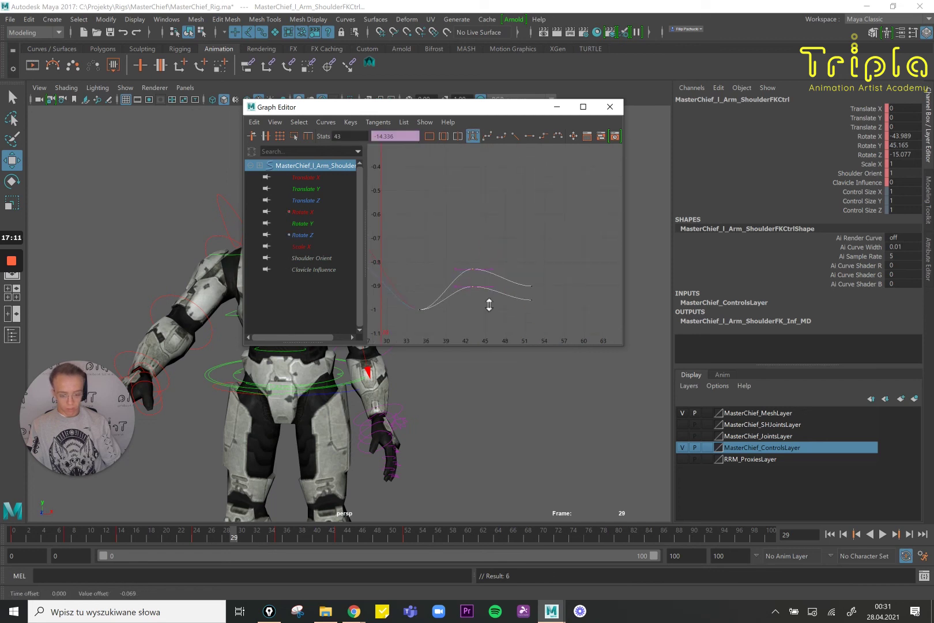
# At frame 43, lower the left shoulder's Rotate X and Rotate Z keys and raise its Rotate Y key to about 49.3.
pyautogui.keyDown('alt'); pyautogui.moveTo(494, 294); pyautogui.dragTo(495, 200, button='right'); pyautogui.keyUp('alt')
pyautogui.keyDown('alt'); pyautogui.moveTo(495, 200); pyautogui.dragTo(505, 285, button='middle'); pyautogui.keyUp('alt')
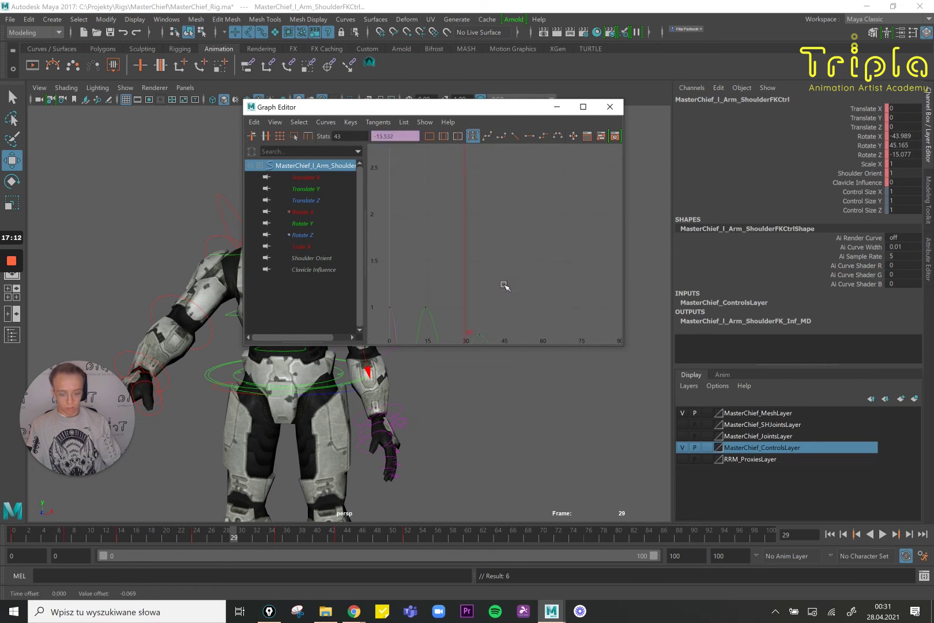
pyautogui.click(516, 313)
pyautogui.press('f')
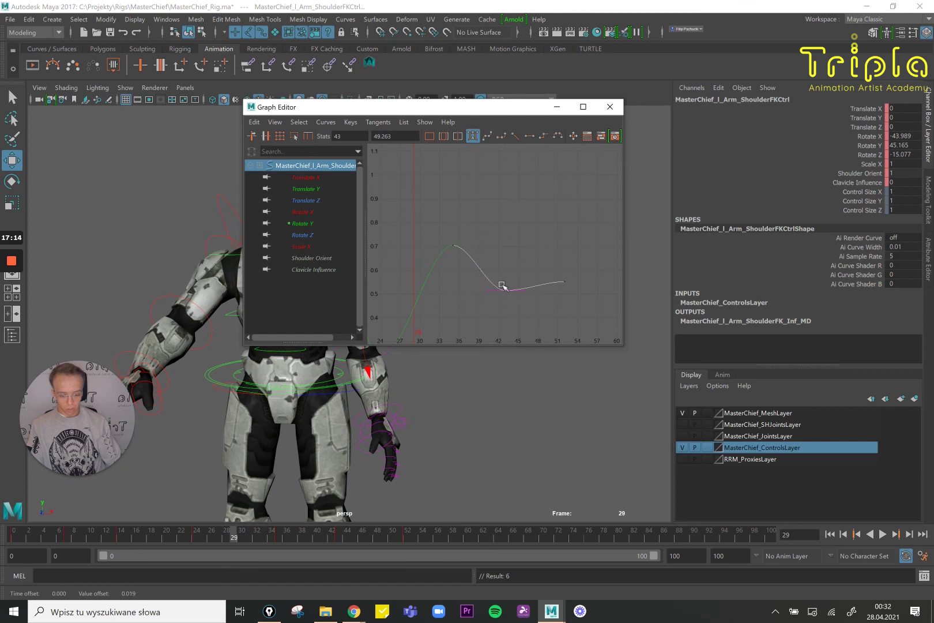
# Lower the left shoulder's Rotate Y key at frame 35 and raise the one at frame 24 to about 41.3.
pyautogui.moveTo(470, 272); pyautogui.dragTo(468, 289)
pyautogui.scroll(-5, 464, 286)
pyautogui.moveTo(470, 288)
pyautogui.mouseDown(button='middle')
pyautogui.moveTo(468, 299)
pyautogui.moveTo(467, 289)
pyautogui.mouseUp(button='middle')
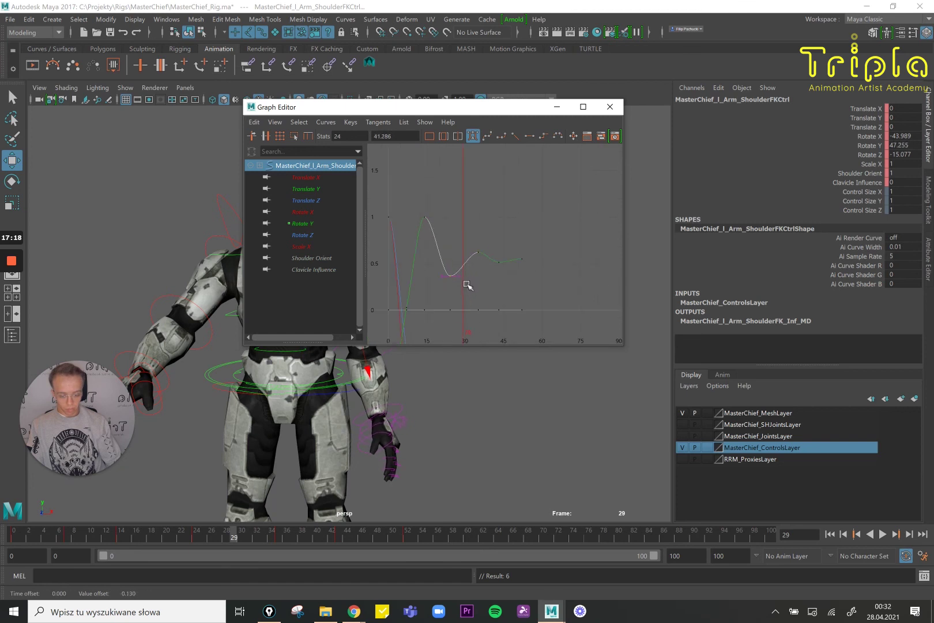
# Delete all keys on the left shoulder control's Translate X, Y and Z curves.
pyautogui.scroll(-5, 467, 285)
pyautogui.moveTo(326, 203); pyautogui.dragTo(325, 179)
pyautogui.moveTo(415, 208); pyautogui.dragTo(553, 325)
pyautogui.press('Delete')
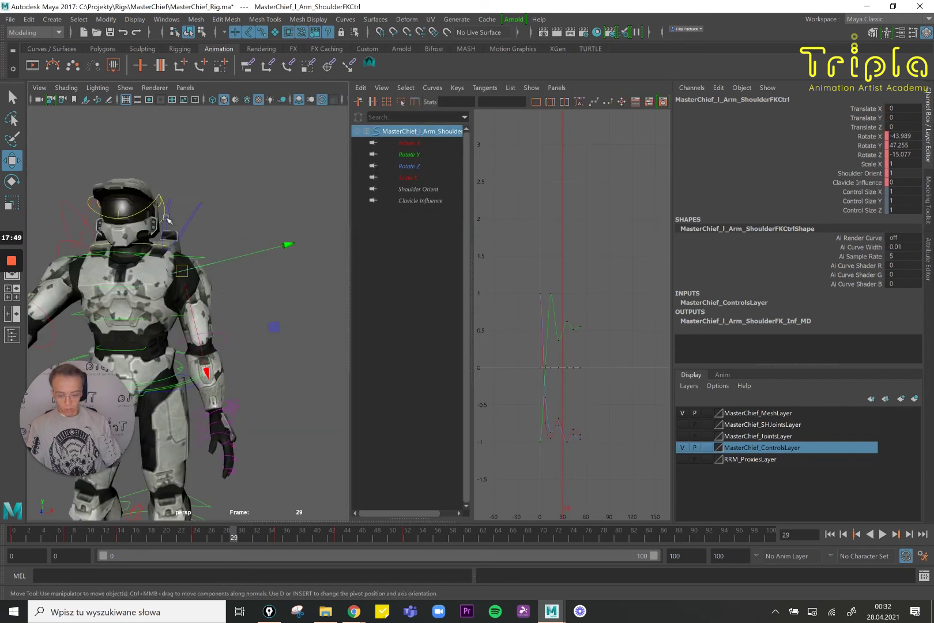
# Lower the left shoulder's Rotate X and Rotate Z keys at frame 43 slightly further and raise its Rotate Y key there to about 50.5.
pyautogui.keyDown('alt'); pyautogui.moveTo(167, 220); pyautogui.dragTo(223, 265); pyautogui.keyUp('alt')
pyautogui.moveTo(548, 275); pyautogui.dragTo(588, 451)
pyautogui.press('f')
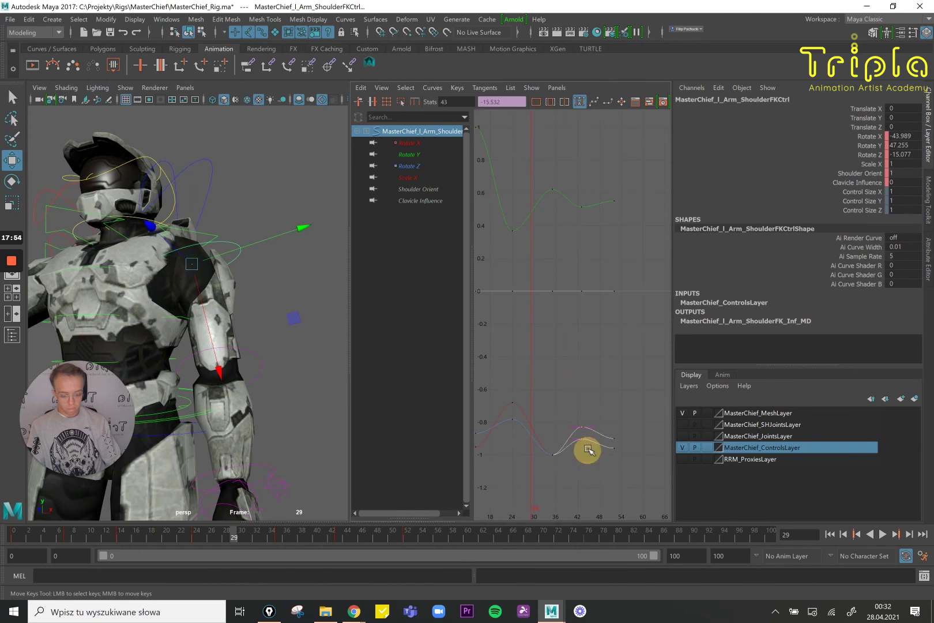
pyautogui.keyDown('shift'); pyautogui.moveTo(587, 451); pyautogui.dragTo(588, 457, button='middle'); pyautogui.keyUp('shift')
pyautogui.moveTo(591, 216); pyautogui.dragTo(596, 231)
pyautogui.keyDown('shift'); pyautogui.moveTo(597, 230); pyautogui.dragTo(597, 229, button='middle'); pyautogui.keyUp('shift')
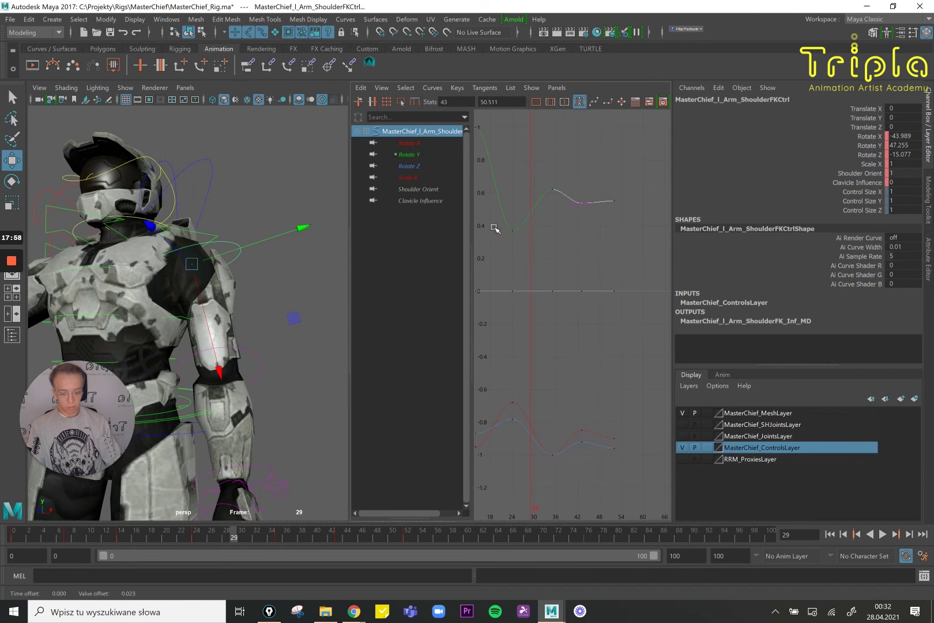
# Select the left clavicle control and apply auto tangents to all its keys at frames 24 and 35.
pyautogui.keyDown('alt'); pyautogui.moveTo(184, 234); pyautogui.dragTo(191, 153); pyautogui.keyUp('alt')
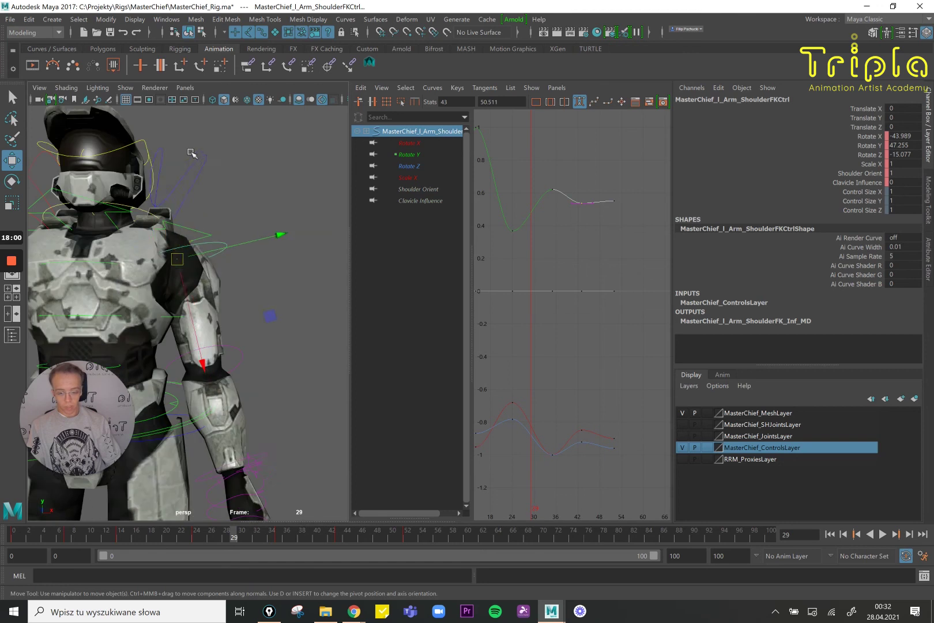
pyautogui.click(192, 153)
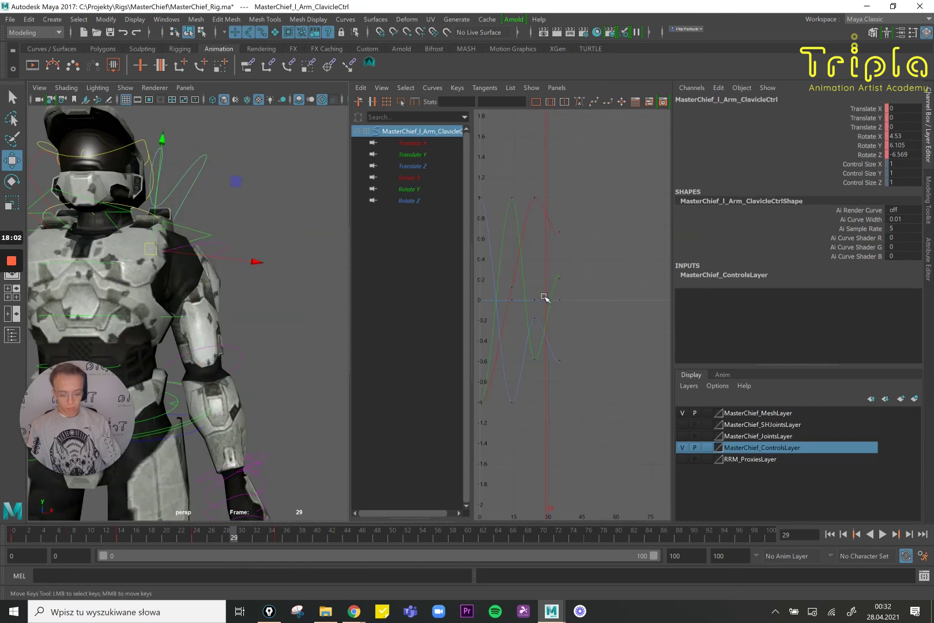
pyautogui.moveTo(525, 184); pyautogui.dragTo(609, 453)
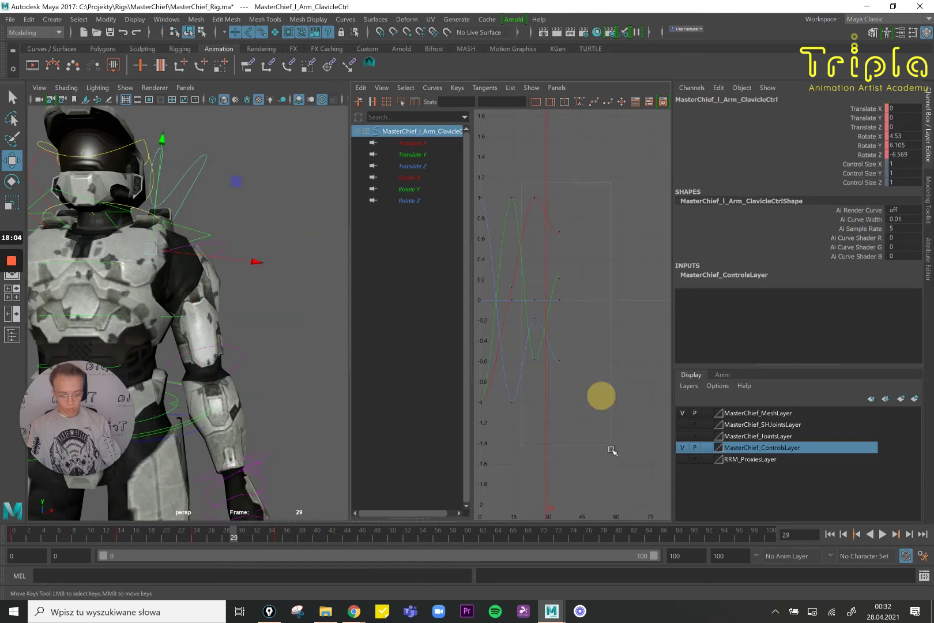
pyautogui.click(579, 101)
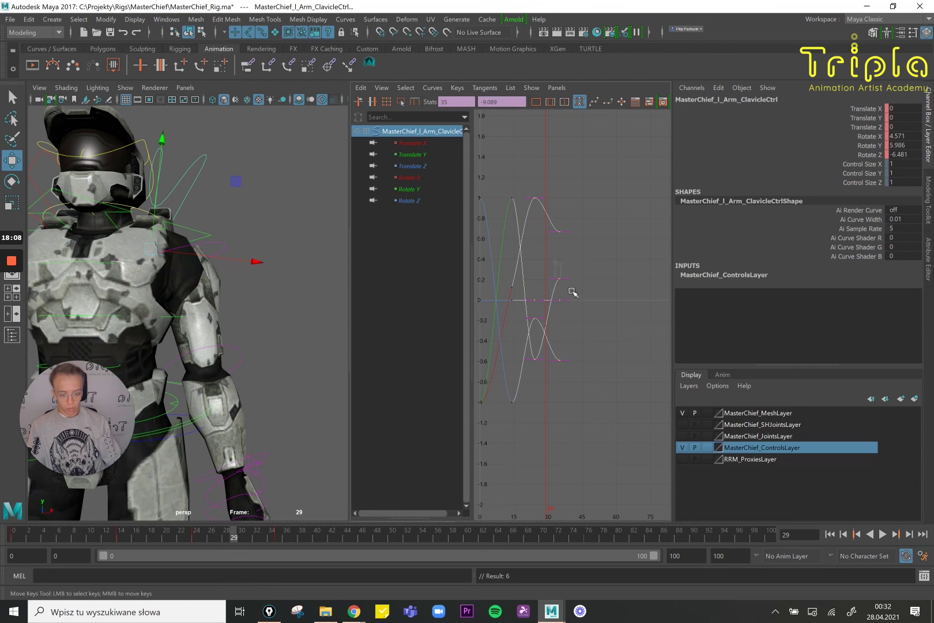
# Lower the left clavicle's Rotate Y key at frame 35 to about 5.7.
pyautogui.moveTo(572, 292); pyautogui.dragTo(548, 268)
pyautogui.moveTo(569, 288); pyautogui.dragTo(565, 340, button='middle')
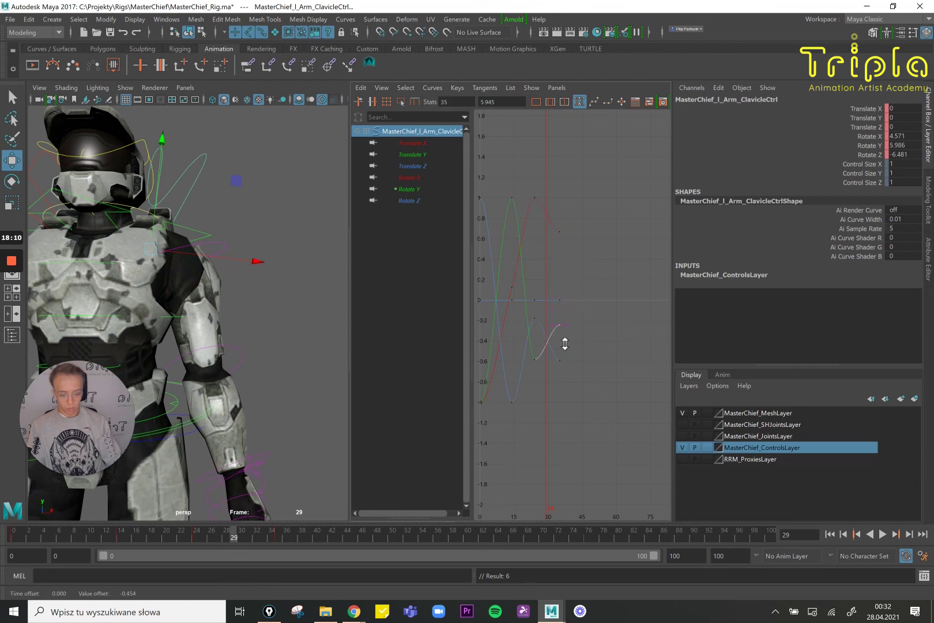
pyautogui.moveTo(567, 257); pyautogui.dragTo(569, 254)
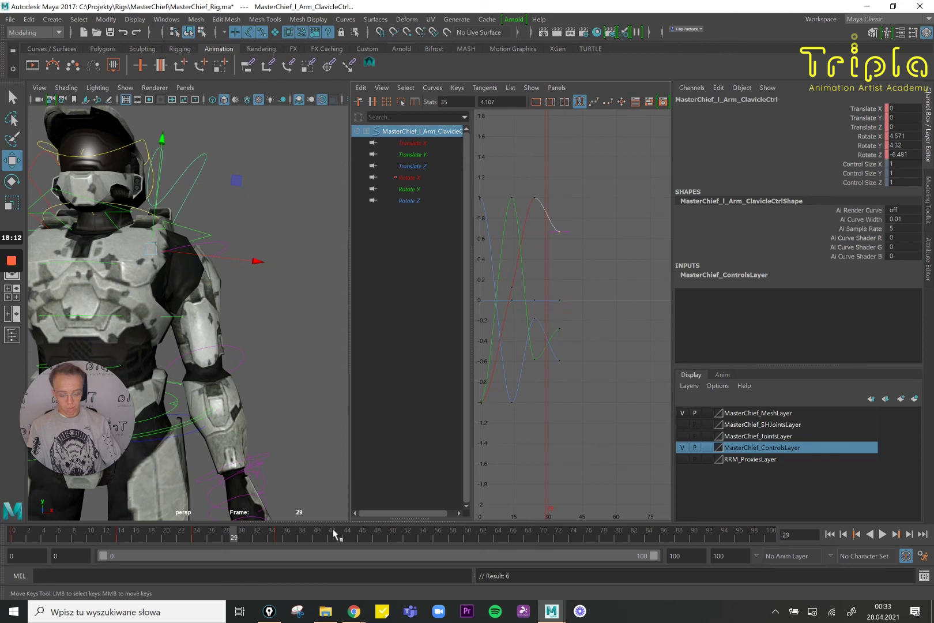
# Play back the animation from frame 0 to review the smoothed shoulder and clavicle motion.
pyautogui.click(53, 537)
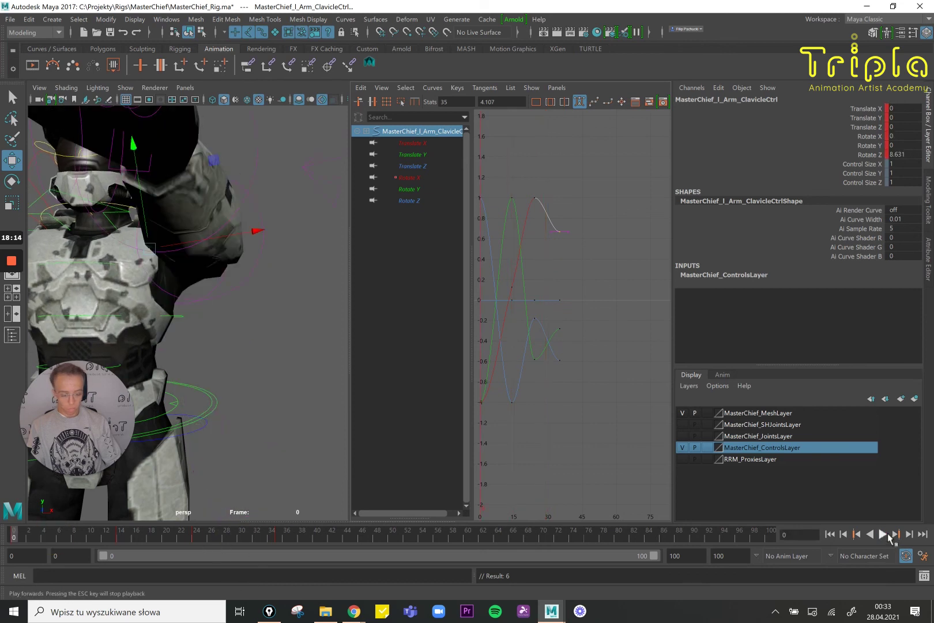
pyautogui.click(883, 534)
pyautogui.scroll(-5, 245, 289)
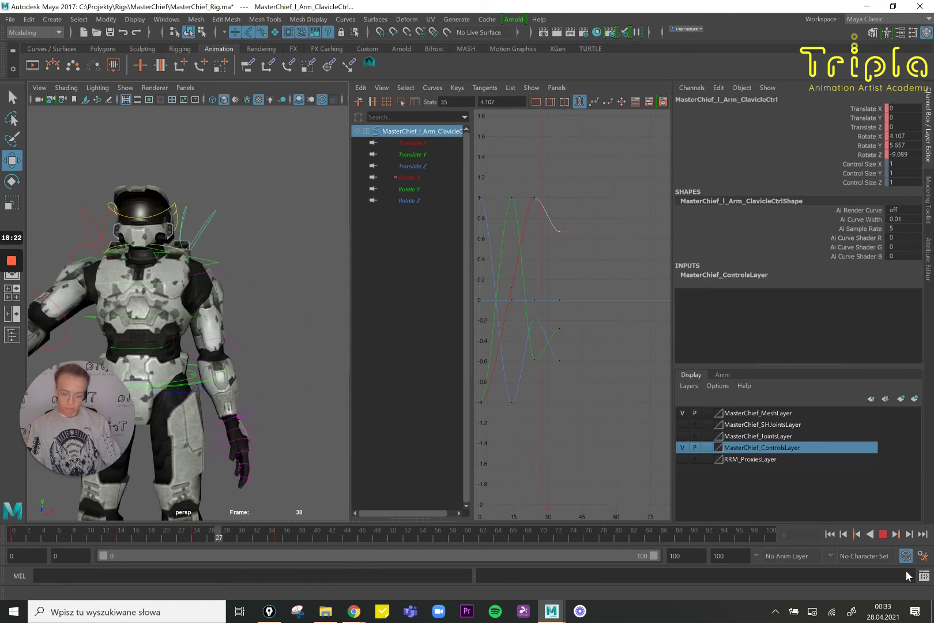
pyautogui.click(882, 534)
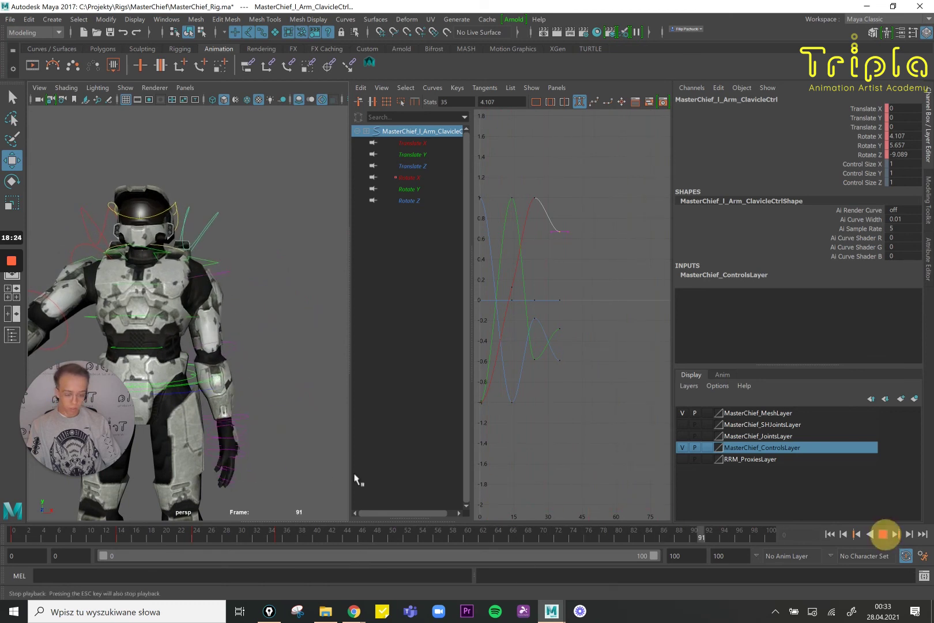
# Select the left wrist control and apply auto tangents to all its keys from frame 35 to frame 52.
pyautogui.click(240, 415)
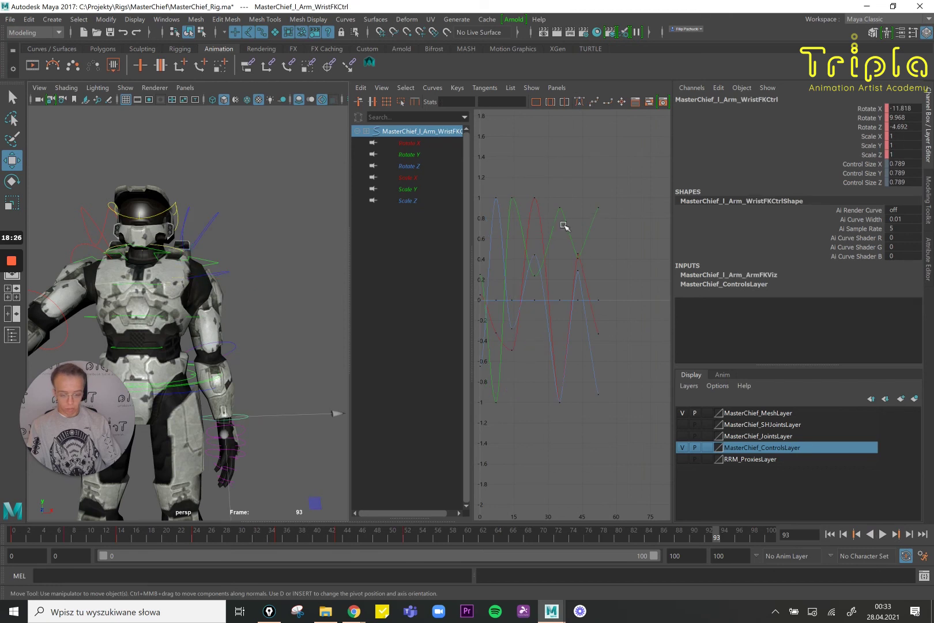
pyautogui.moveTo(644, 423); pyautogui.dragTo(554, 111)
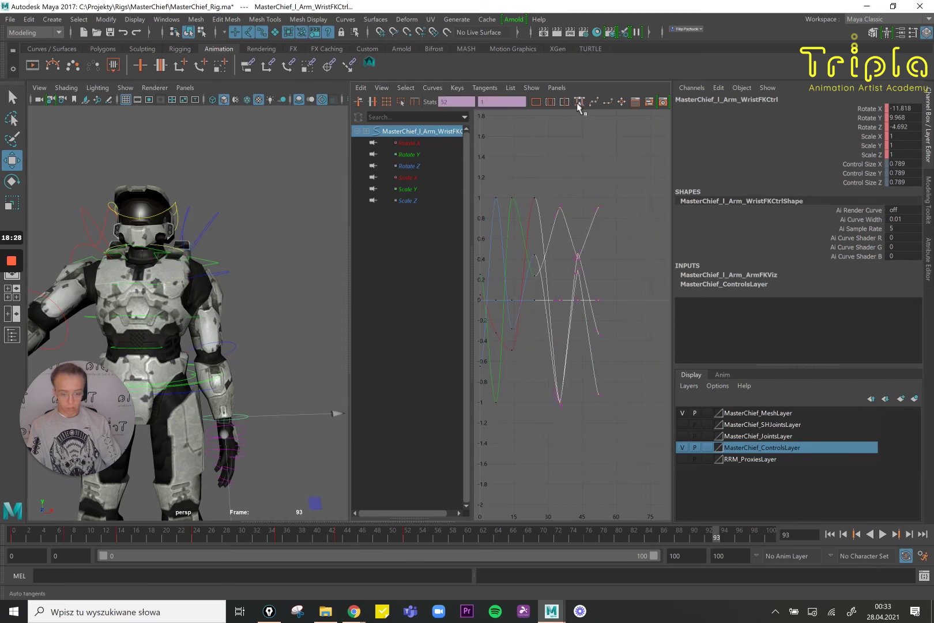
pyautogui.click(579, 103)
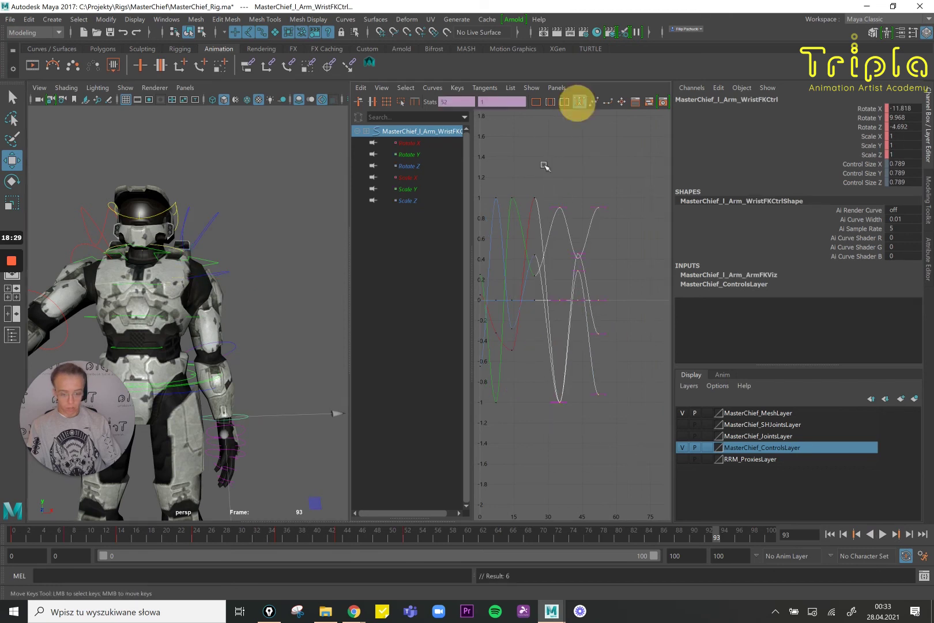
# Examine the left wrist's Rotate Y curve around the keys at frames 24 and 43, comparing it with the Rotate X curve.
pyautogui.click(409, 152)
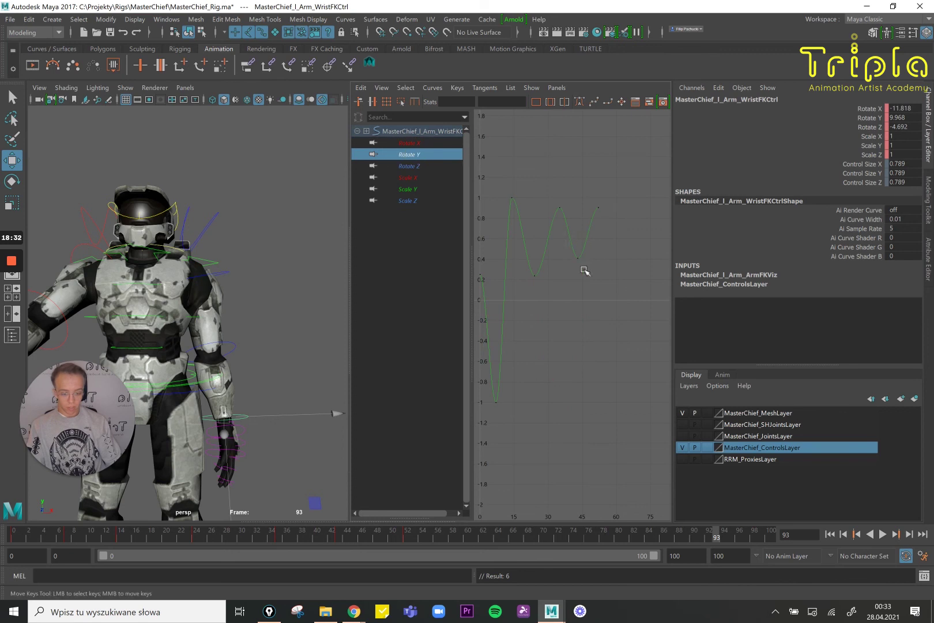
pyautogui.moveTo(609, 301); pyautogui.dragTo(530, 254)
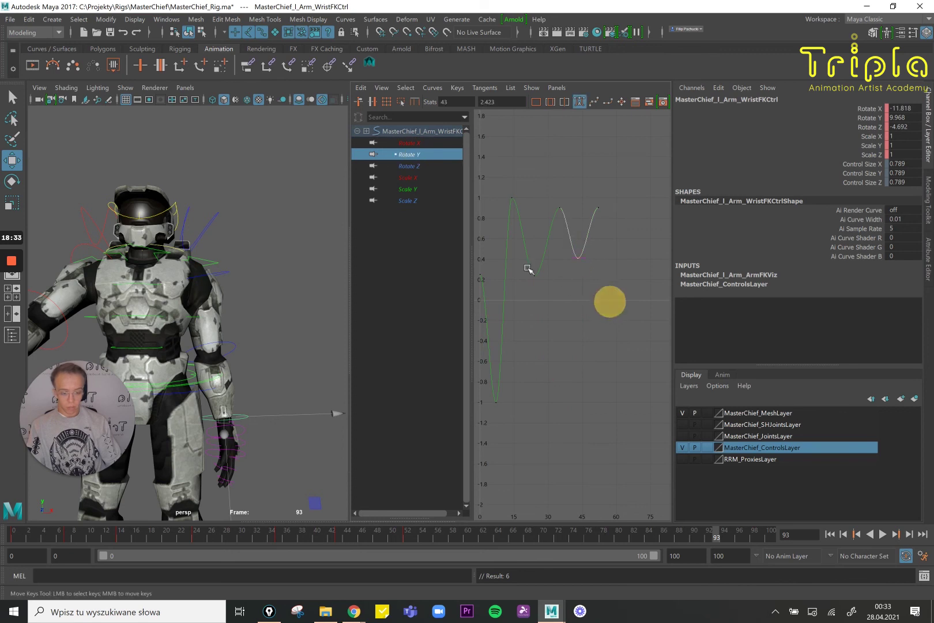
pyautogui.keyDown('ctrl'); pyautogui.click(416, 144); pyautogui.keyUp('ctrl')
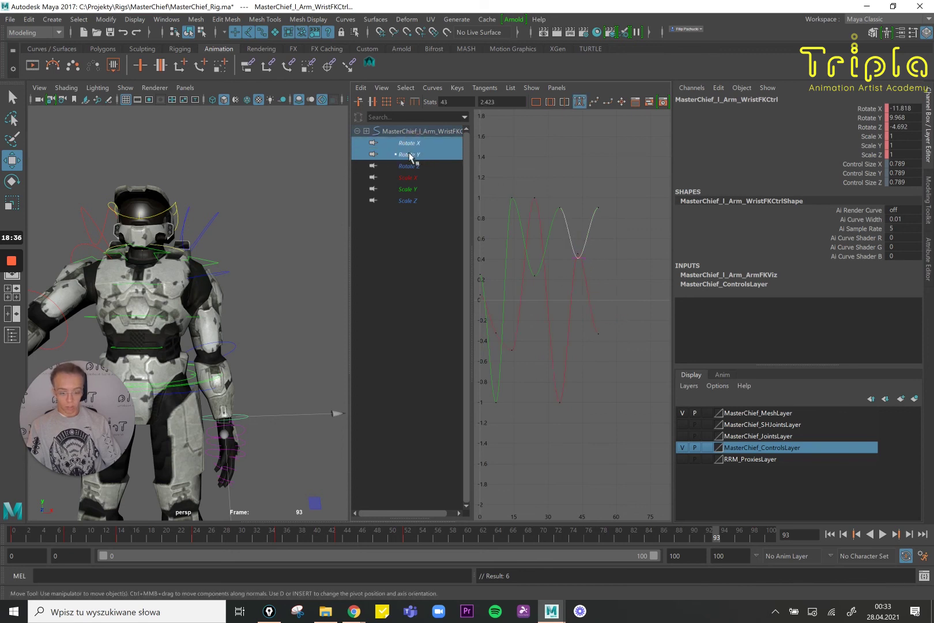
pyautogui.click(411, 153)
pyautogui.click(579, 278)
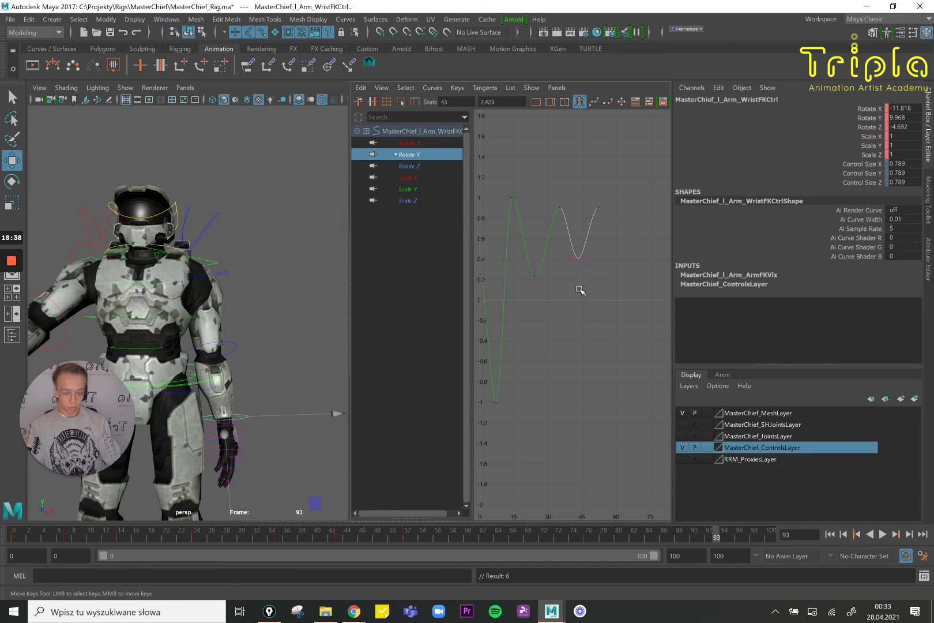
pyautogui.click(535, 276)
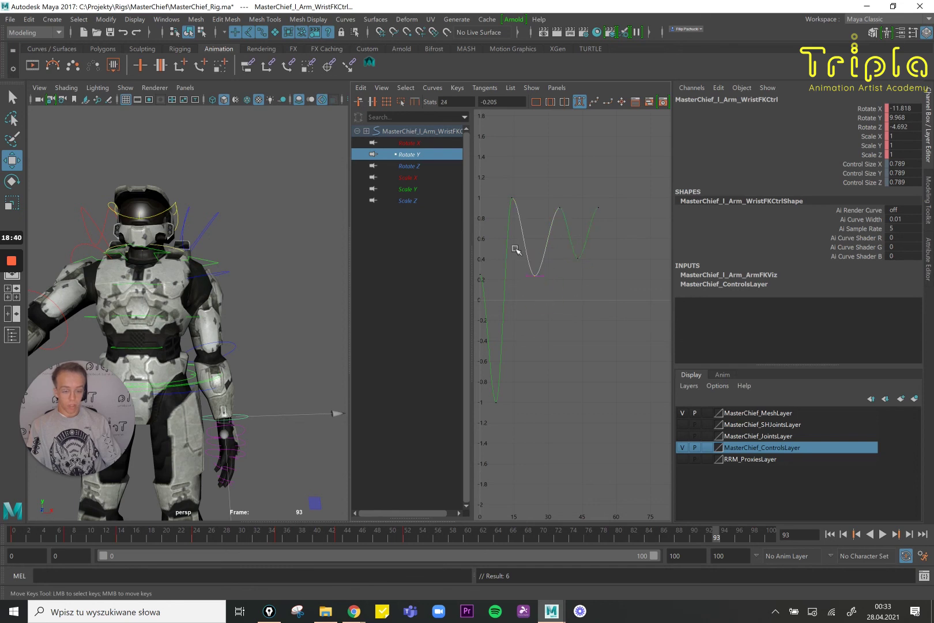
pyautogui.click(545, 295)
pyautogui.keyDown('alt'); pyautogui.moveTo(554, 280); pyautogui.dragTo(565, 289, button='middle'); pyautogui.keyUp('alt')
pyautogui.click(568, 311)
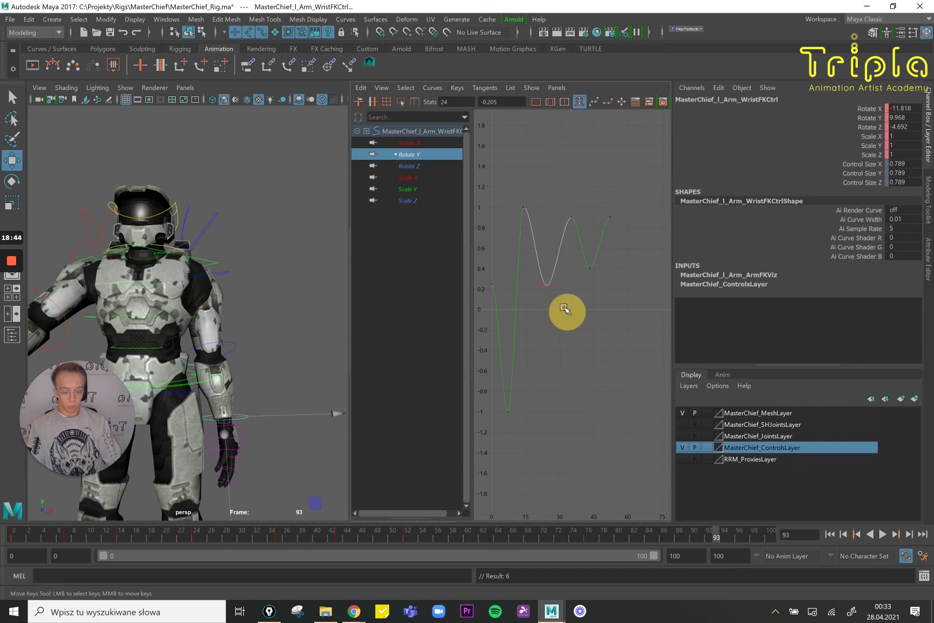
pyautogui.click(535, 247)
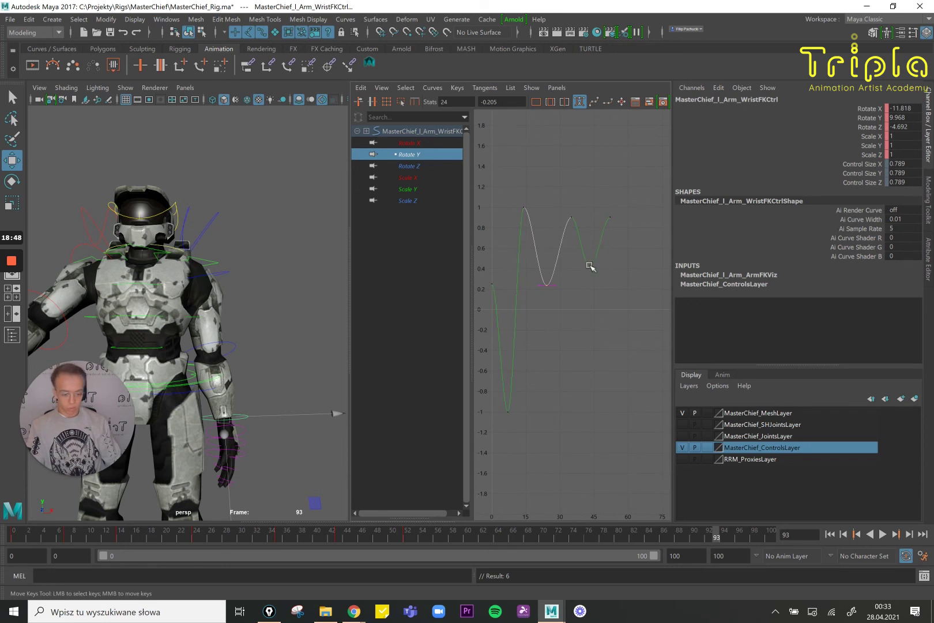
pyautogui.click(536, 243)
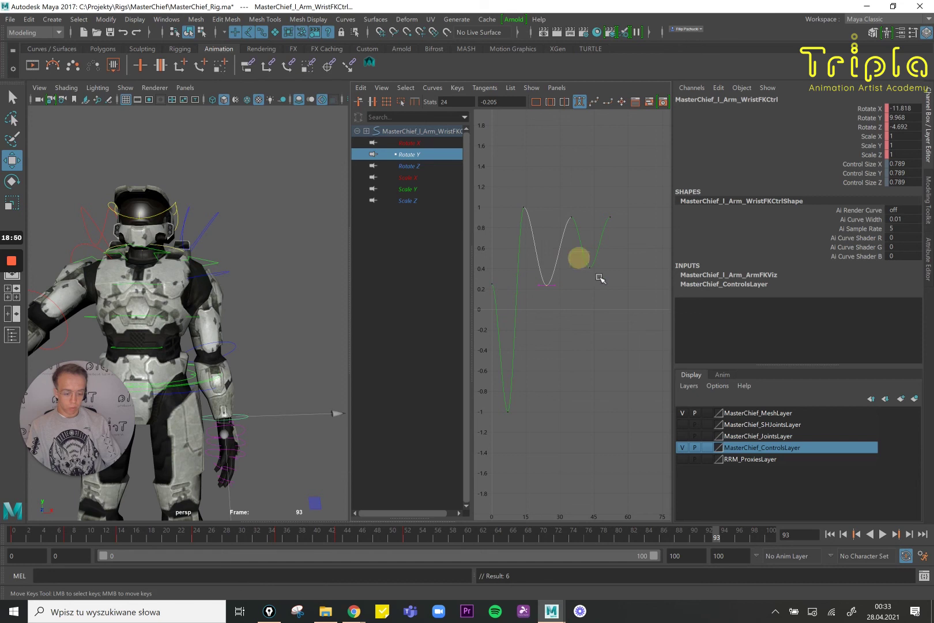
# Raise the left wrist's Rotate Y key at frame 43 to about 8.6.
pyautogui.moveTo(579, 258); pyautogui.dragTo(600, 278)
pyautogui.moveTo(598, 311); pyautogui.dragTo(598, 310, button='middle')
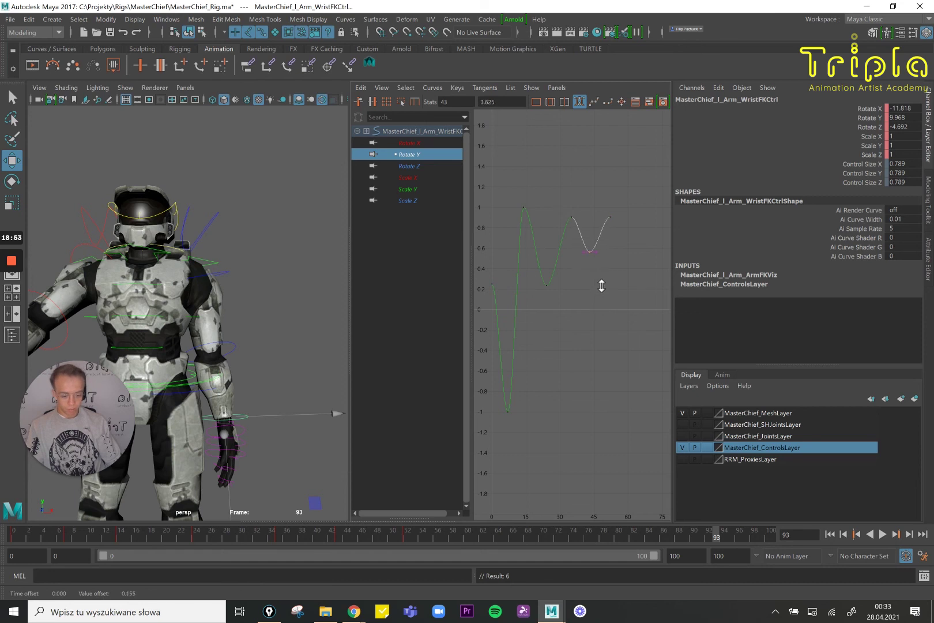
pyautogui.moveTo(594, 265)
pyautogui.mouseDown(button='middle')
pyautogui.moveTo(610, 278)
pyautogui.moveTo(610, 268)
pyautogui.mouseUp(button='middle')
pyautogui.click(601, 217)
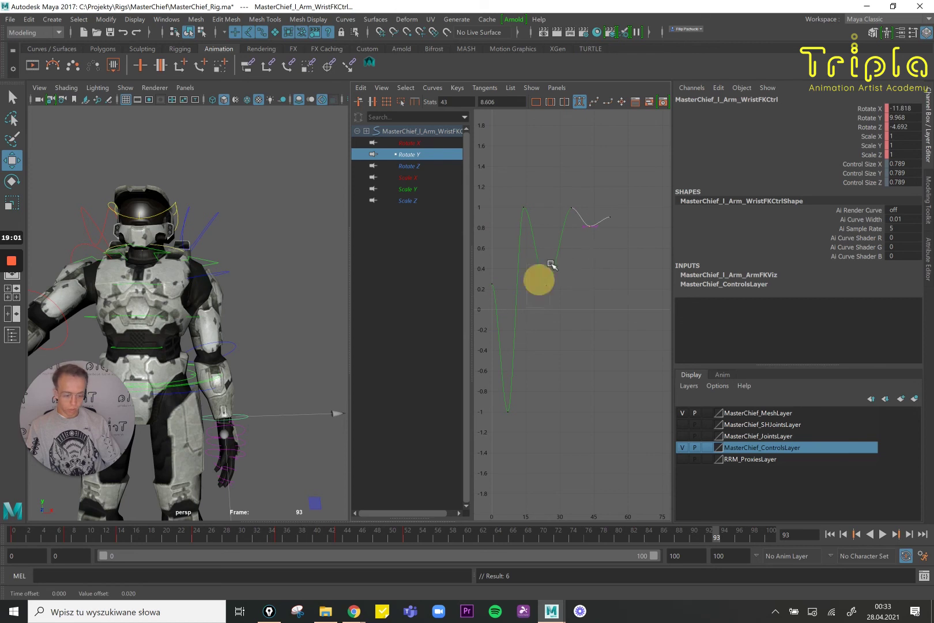
# Raise the left wrist's Rotate Y keys at frames 14 and 24 together, bringing the frame 24 key to about 5.2.
pyautogui.moveTo(538, 277); pyautogui.dragTo(550, 289)
pyautogui.keyDown('shift'); pyautogui.moveTo(503, 199); pyautogui.dragTo(527, 246); pyautogui.keyUp('shift')
pyautogui.keyDown('shift'); pyautogui.moveTo(550, 329); pyautogui.dragTo(546, 294, button='middle'); pyautogui.keyUp('shift')
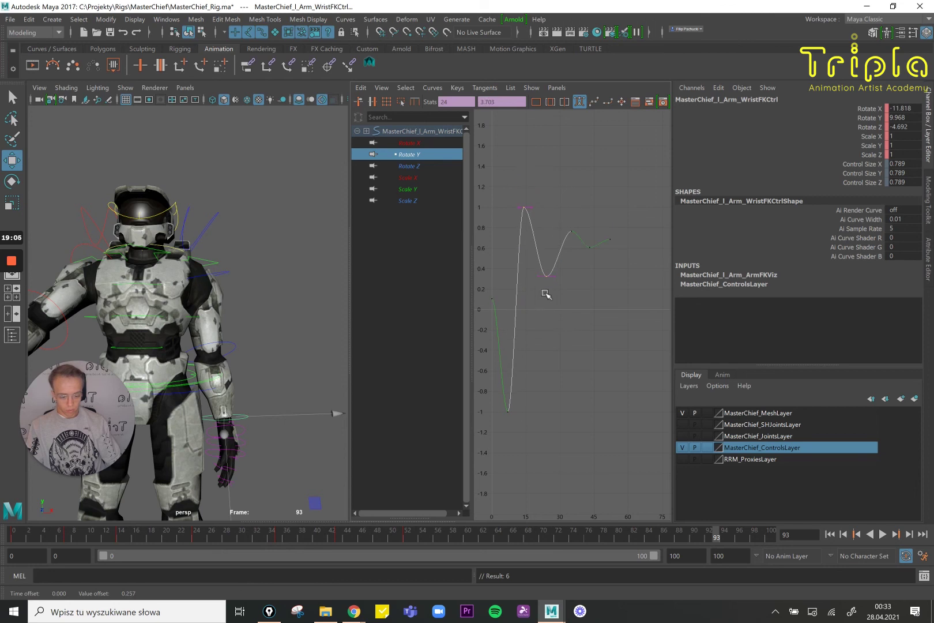
pyautogui.moveTo(538, 285); pyautogui.dragTo(564, 260)
pyautogui.keyDown('shift'); pyautogui.moveTo(563, 283); pyautogui.dragTo(563, 279, button='middle'); pyautogui.keyUp('shift')
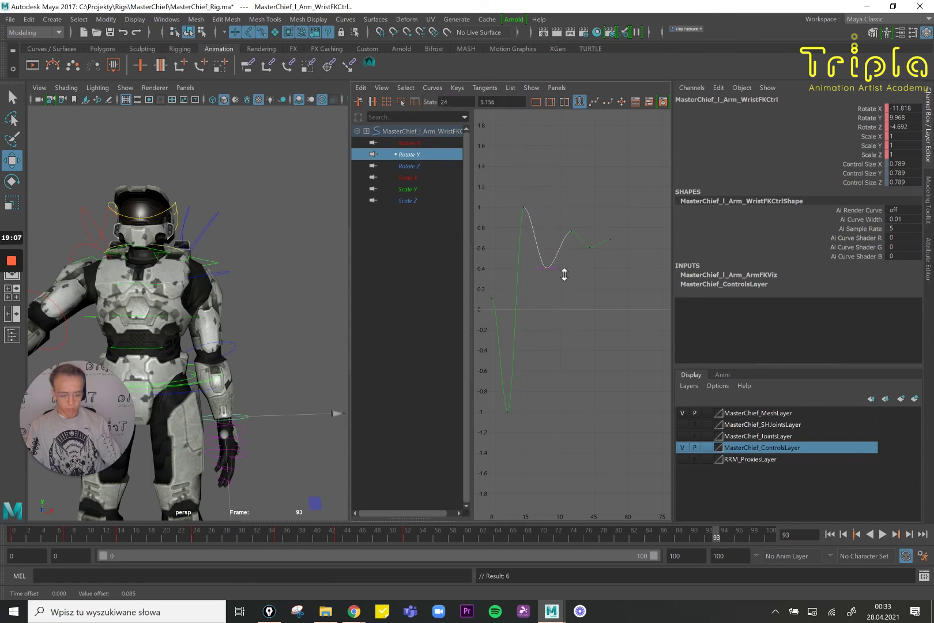
# Lower the left wrist's Rotate Z keys at frames 35 and 43, and bring the frame 24 key down to about 16.6.
pyautogui.click(408, 166)
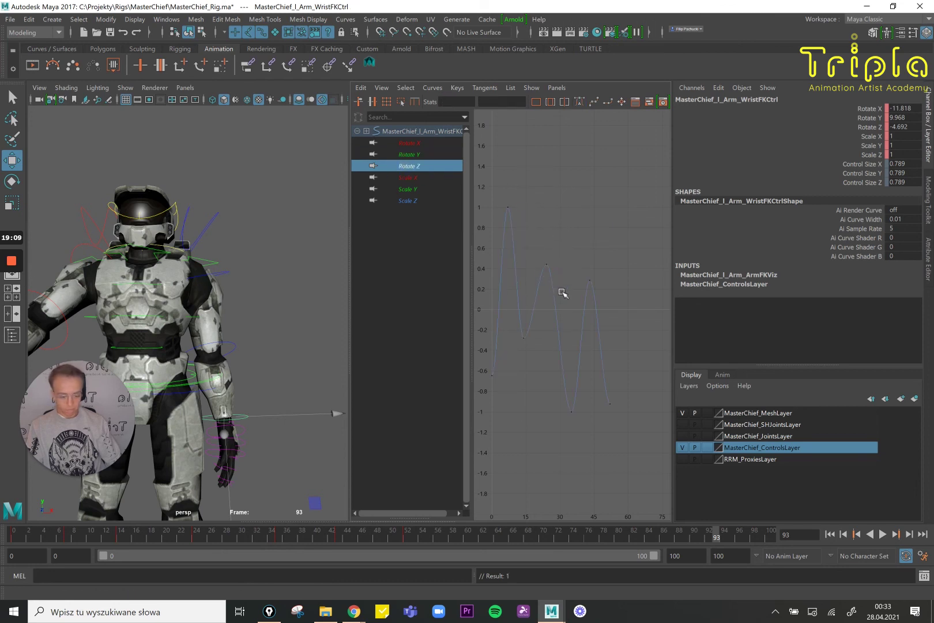
pyautogui.moveTo(582, 269); pyautogui.dragTo(605, 323)
pyautogui.moveTo(605, 323); pyautogui.dragTo(602, 389, button='middle')
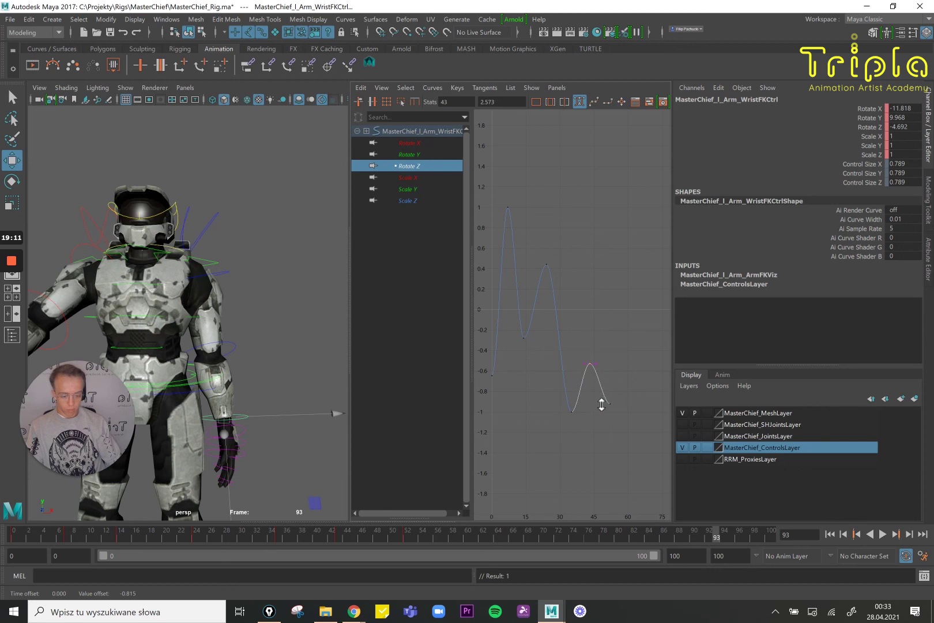
pyautogui.keyDown('shift'); pyautogui.moveTo(562, 388); pyautogui.dragTo(596, 443); pyautogui.keyUp('shift')
pyautogui.keyDown('shift'); pyautogui.moveTo(590, 405); pyautogui.dragTo(589, 421, button='middle'); pyautogui.keyUp('shift')
pyautogui.moveTo(540, 243); pyautogui.dragTo(566, 317)
pyautogui.keyDown('shift'); pyautogui.moveTo(564, 326); pyautogui.dragTo(561, 337, button='middle'); pyautogui.keyUp('shift')
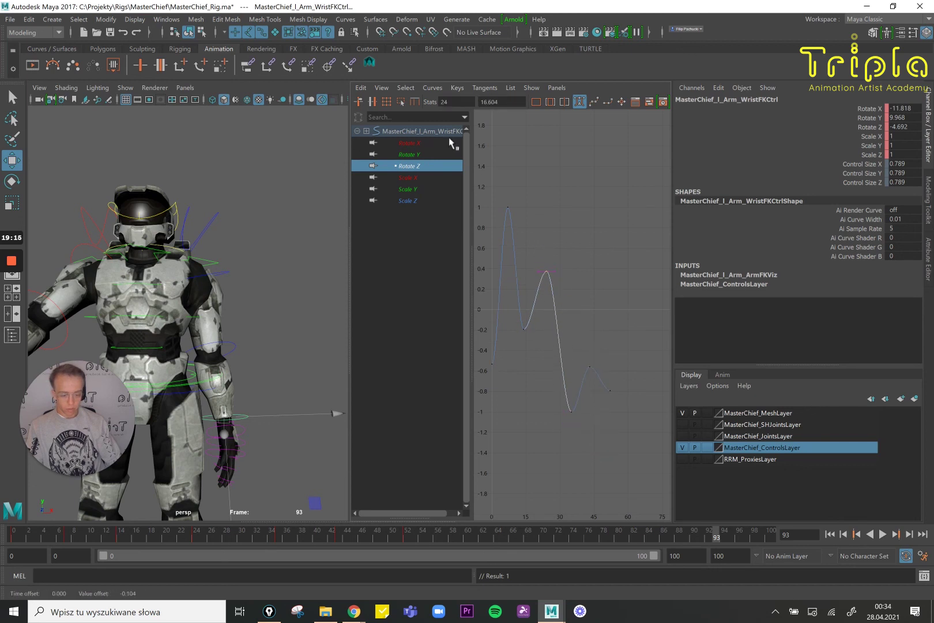
# Lower the left wrist's Rotate X key at frame 43 to about -0.4 and raise the frame 35 key to about -25.1.
pyautogui.click(413, 144)
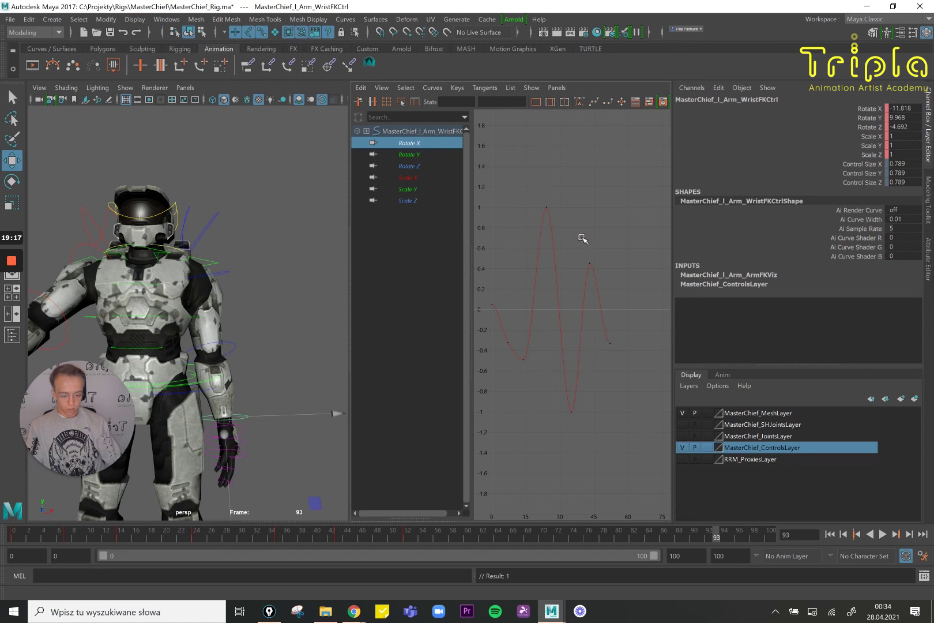
pyautogui.moveTo(582, 238); pyautogui.dragTo(615, 334)
pyautogui.moveTo(616, 334); pyautogui.dragTo(605, 354, button='middle')
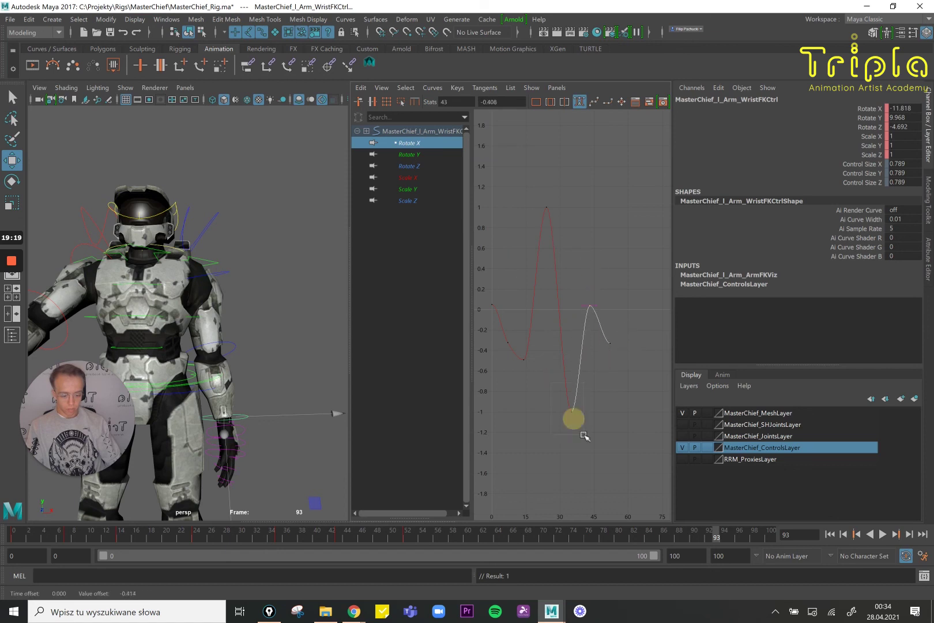
pyautogui.moveTo(551, 383); pyautogui.dragTo(585, 436)
pyautogui.moveTo(585, 437); pyautogui.dragTo(583, 330, button='middle')
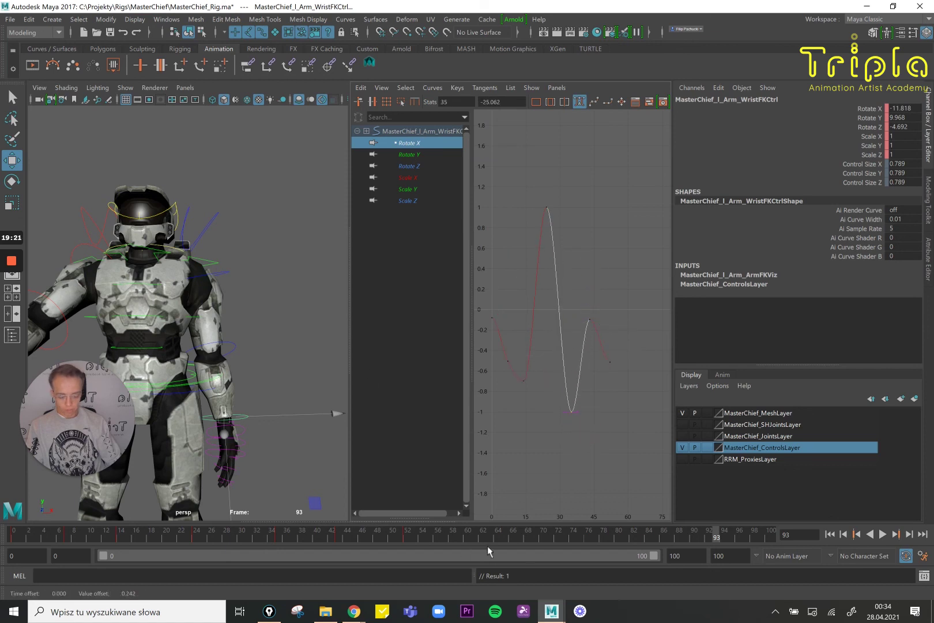
# Play back the animation to review the softened wrist motion, then stop playback.
pyautogui.moveTo(149, 534); pyautogui.dragTo(81, 536)
pyautogui.click(884, 534)
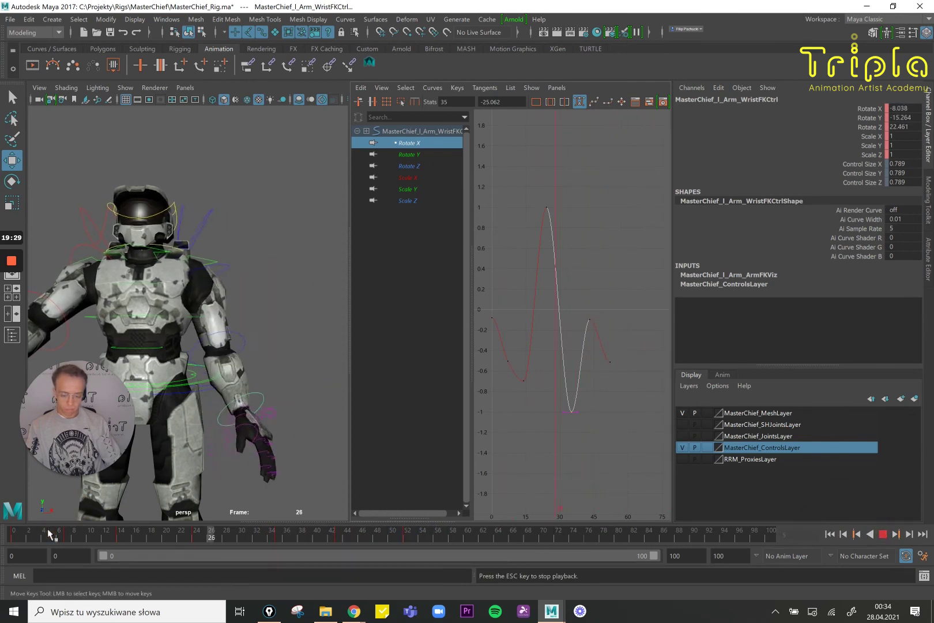
pyautogui.click(883, 534)
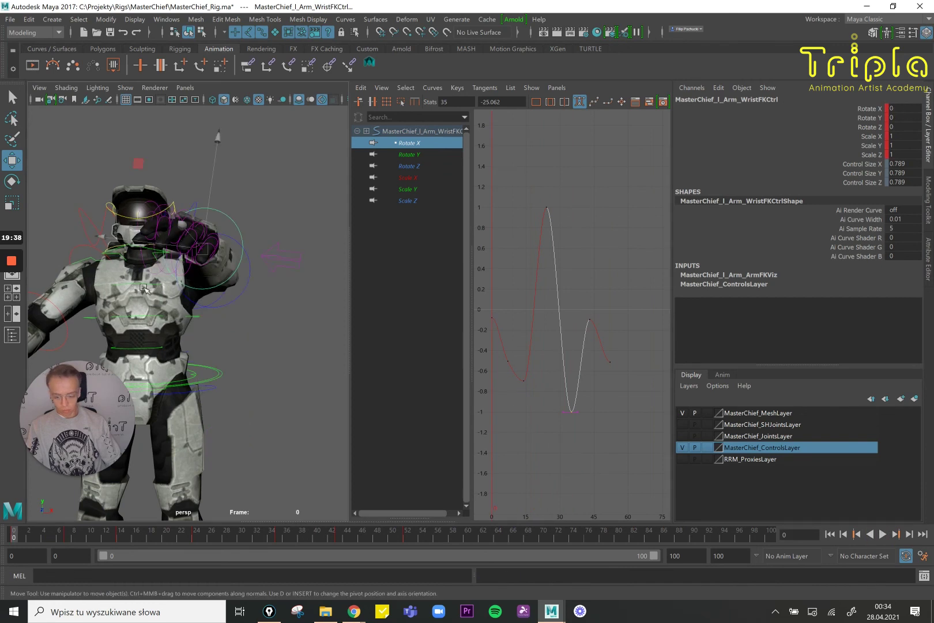
# Select the Spine_03 FK control and rotate it to about -0.36 in Z at frame 35.
pyautogui.keyDown('alt'); pyautogui.moveTo(155, 283); pyautogui.dragTo(171, 291); pyautogui.keyUp('alt')
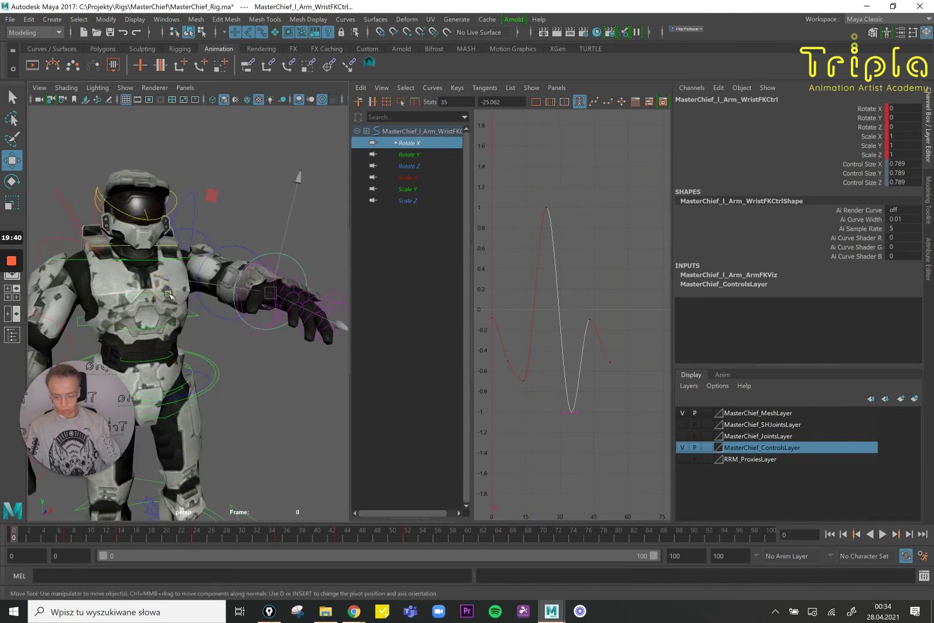
pyautogui.click(169, 294)
pyautogui.keyDown('alt'); pyautogui.moveTo(224, 416); pyautogui.dragTo(207, 408); pyautogui.keyUp('alt')
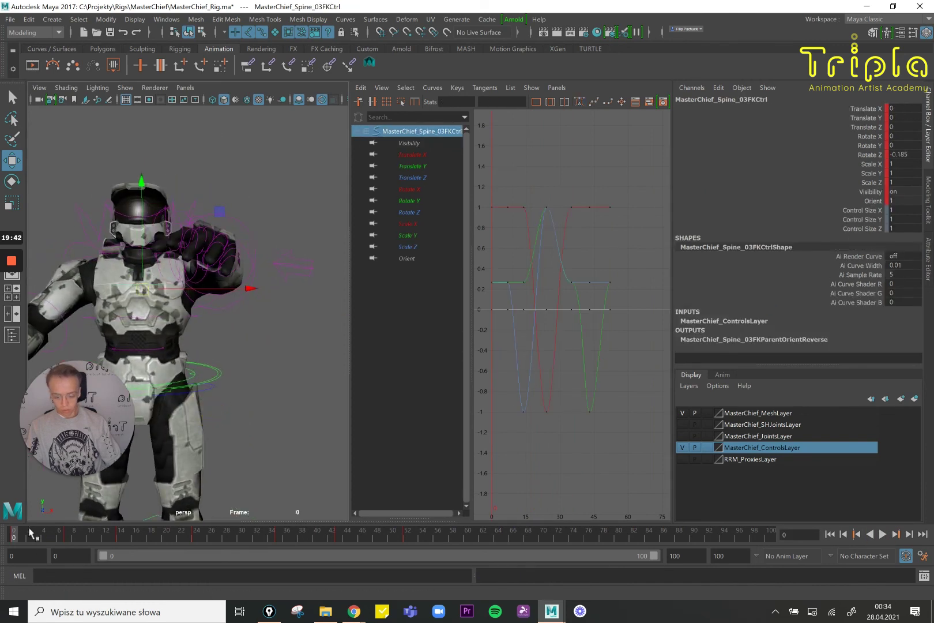
pyautogui.moveTo(32, 533); pyautogui.dragTo(279, 536)
pyautogui.press('e')
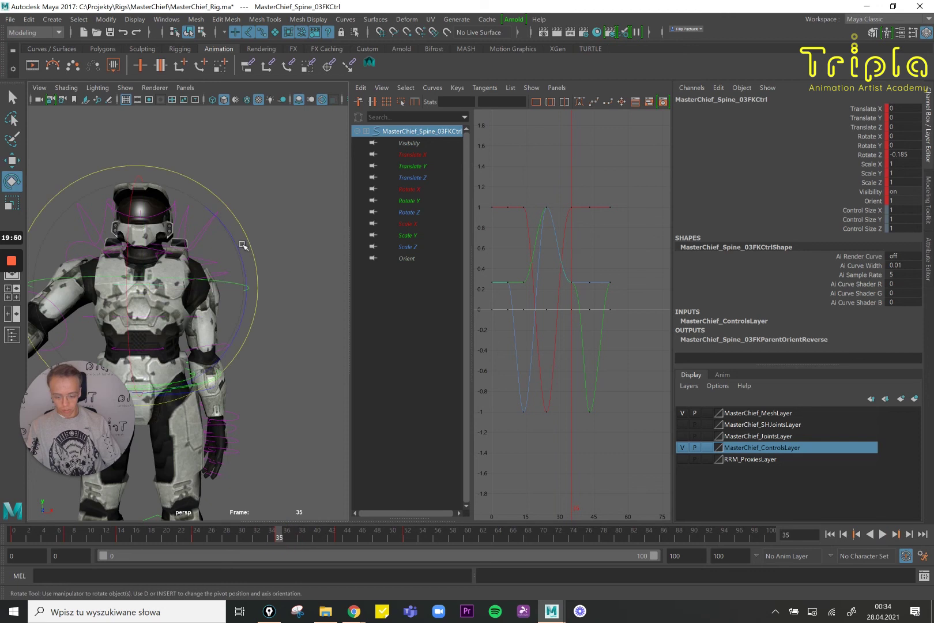
pyautogui.click(240, 247)
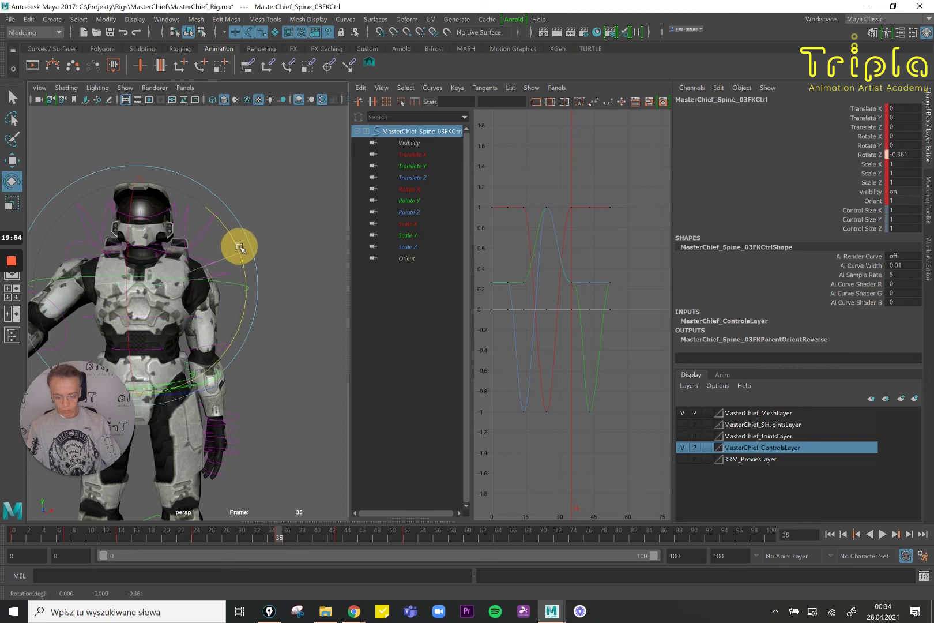
# Rotate the Spine_03 control to about 0.245 in Z at frame 43 and apply auto tangents to its keys from frame 24 to 52.
pyautogui.press('+')
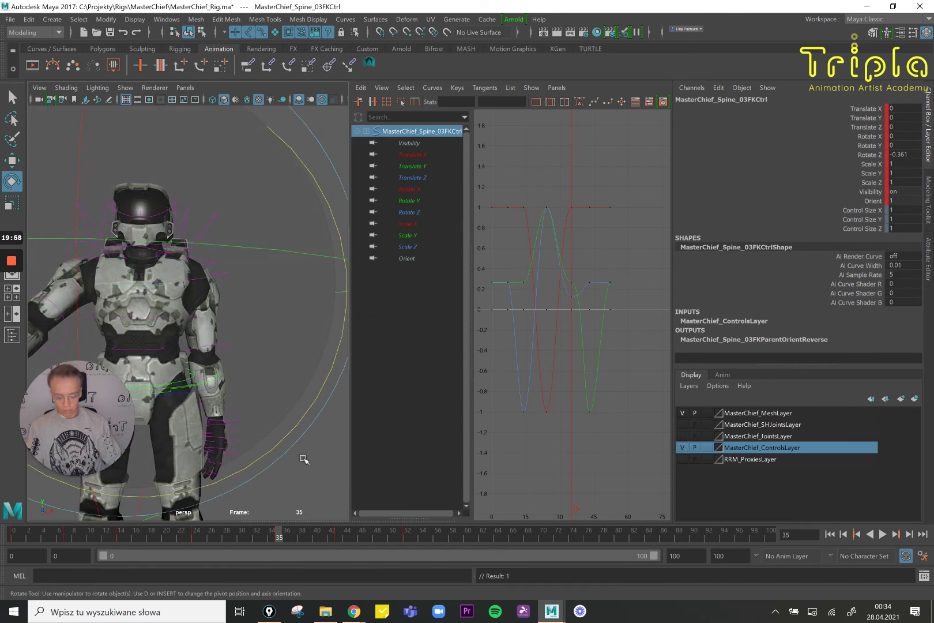
pyautogui.click(336, 533)
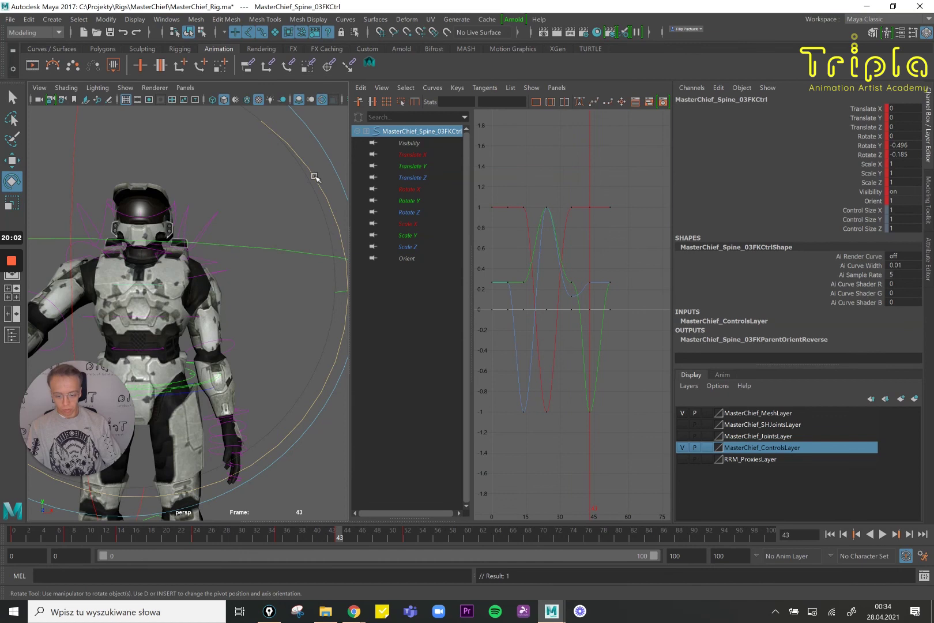
pyautogui.moveTo(314, 176); pyautogui.dragTo(313, 171)
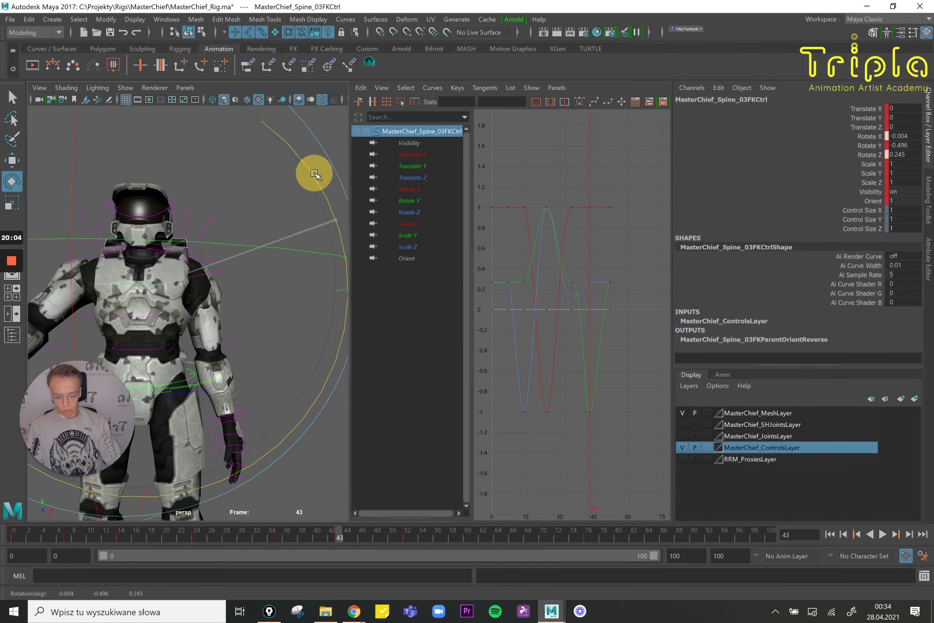
pyautogui.moveTo(346, 537); pyautogui.dragTo(378, 538)
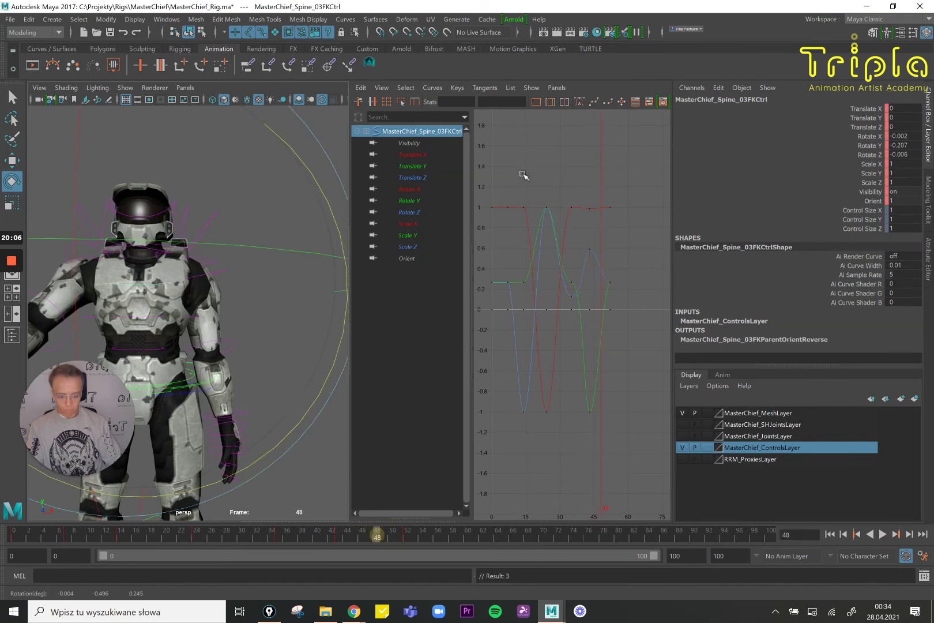
pyautogui.moveTo(528, 167); pyautogui.dragTo(667, 514)
pyautogui.click(580, 103)
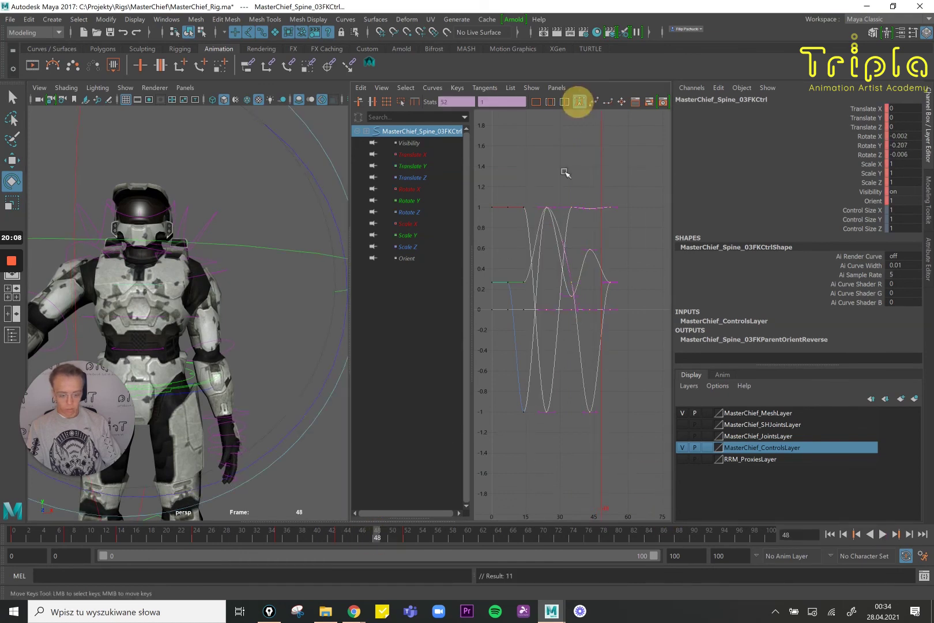
# Lower the spine's Rotate X key at frame 43 slightly and raise the frame 35 and 43 keys together, bringing frame 43 to about -0.007.
pyautogui.click(409, 189)
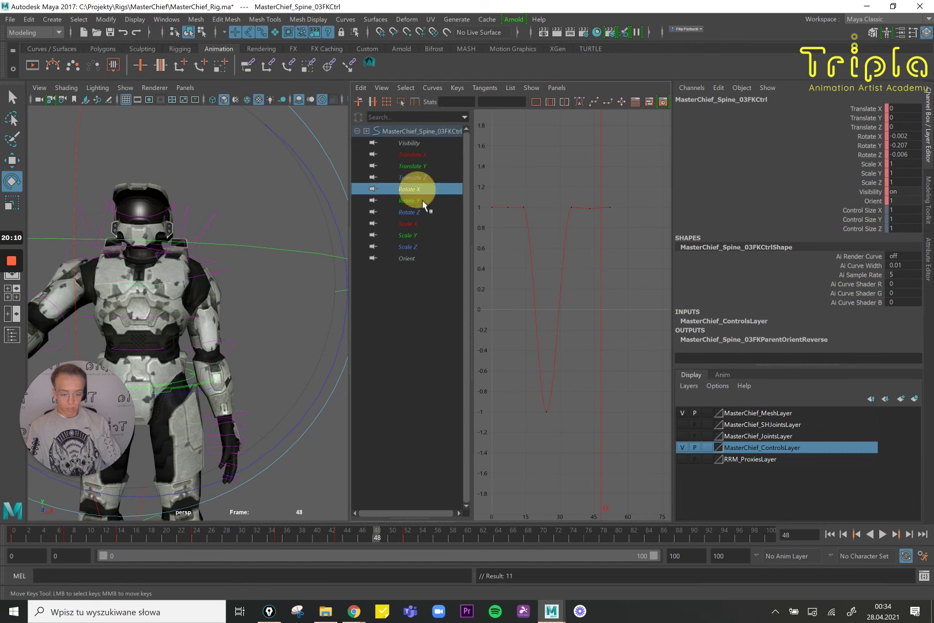
pyautogui.keyDown('ctrl'); pyautogui.keyDown('alt'); pyautogui.moveTo(536, 190); pyautogui.dragTo(632, 232); pyautogui.keyUp('alt'); pyautogui.keyUp('ctrl')
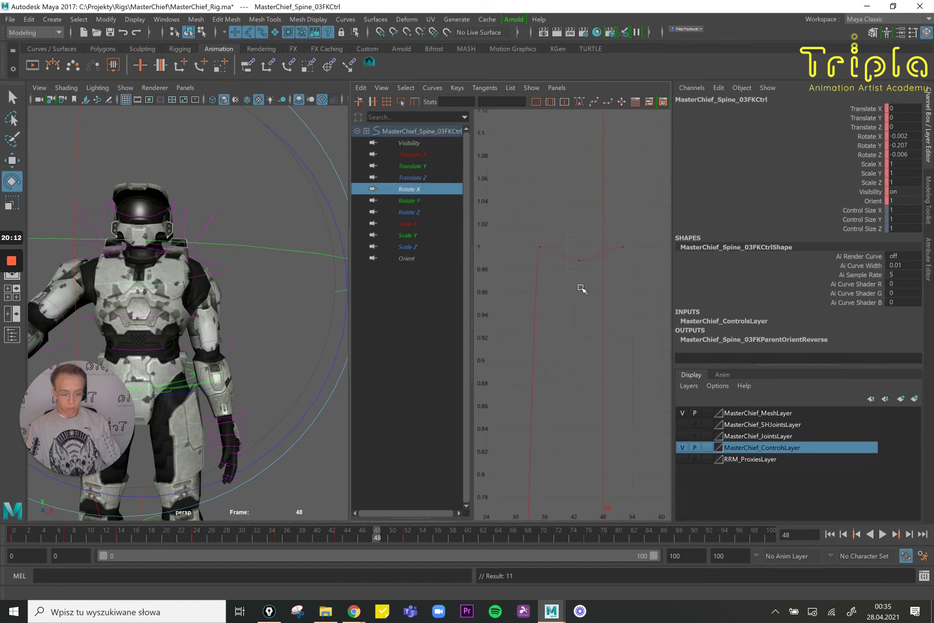
pyautogui.moveTo(581, 287); pyautogui.dragTo(583, 292)
pyautogui.keyDown('shift'); pyautogui.moveTo(585, 323); pyautogui.dragTo(584, 325, button='middle'); pyautogui.keyUp('shift')
pyautogui.moveTo(531, 180); pyautogui.dragTo(592, 332)
pyautogui.keyDown('shift'); pyautogui.moveTo(595, 309); pyautogui.dragTo(594, 282, button='middle'); pyautogui.keyUp('shift')
pyautogui.scroll(-8, 571, 276)
pyautogui.scroll(-2, 570, 277)
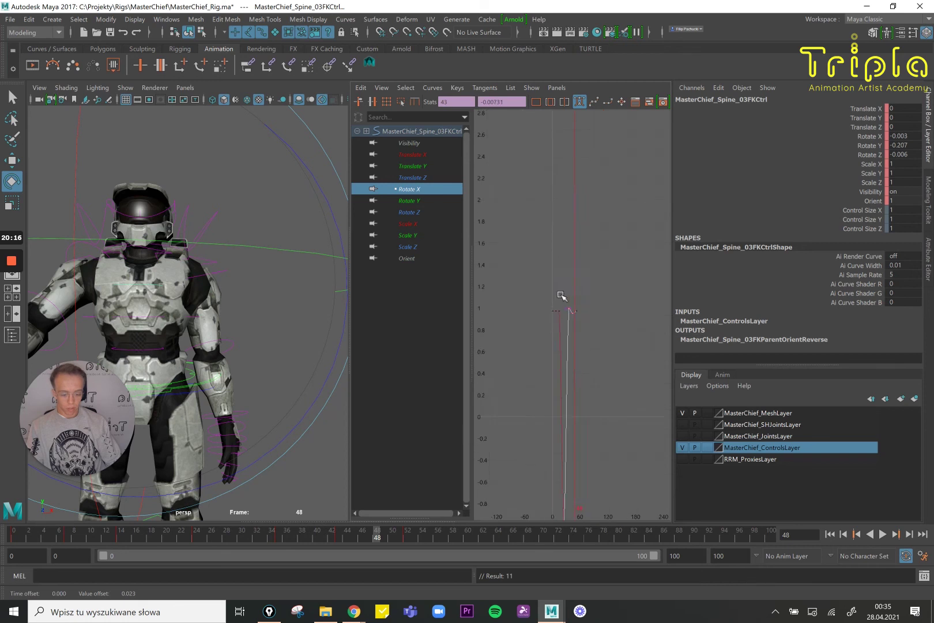
pyautogui.keyDown('ctrl'); pyautogui.keyDown('alt'); pyautogui.moveTo(560, 294); pyautogui.dragTo(573, 433); pyautogui.keyUp('alt'); pyautogui.keyUp('ctrl')
pyautogui.scroll(-8, 576, 352)
pyautogui.scroll(4, 552, 333)
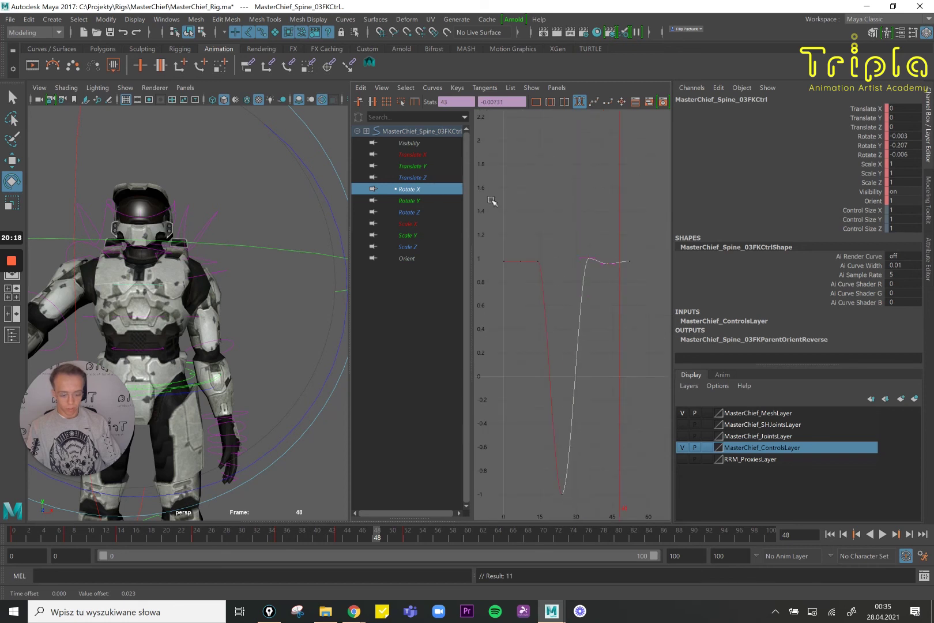
# Raise the Spine_03 control's Rotate Y key at frame 43 to about -0.14.
pyautogui.click(414, 201)
pyautogui.click(609, 501)
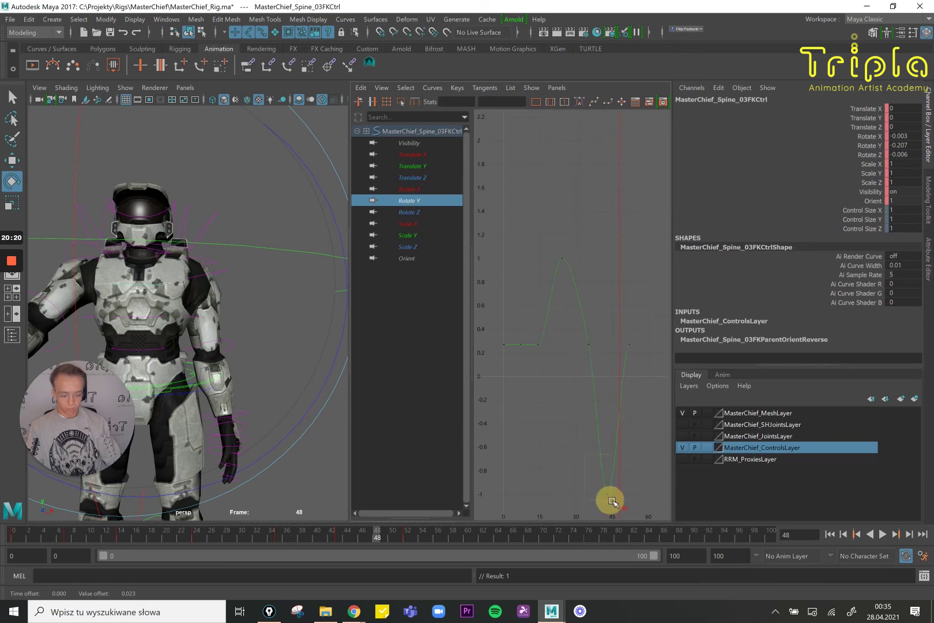
pyautogui.keyDown('shift'); pyautogui.moveTo(627, 434); pyautogui.dragTo(630, 338, button='middle'); pyautogui.keyUp('shift')
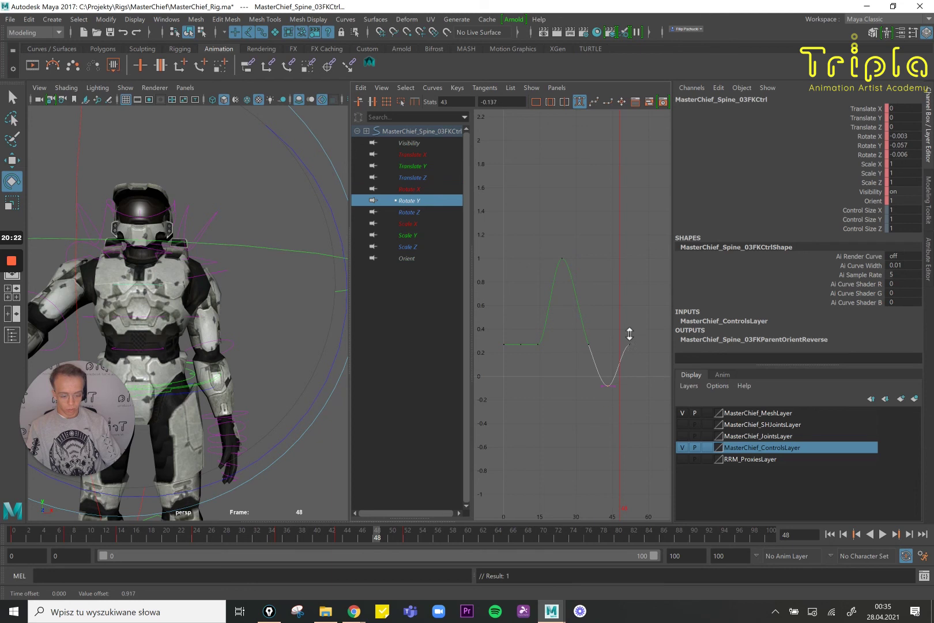
# Reshape the Spine_03 control's Rotate Y curve, lowering the frame 35 key below the resting value and placing frame 43 above it.
pyautogui.moveTo(582, 411); pyautogui.dragTo(611, 457)
pyautogui.keyDown('shift'); pyautogui.moveTo(603, 416); pyautogui.dragTo(598, 497, button='middle'); pyautogui.keyUp('shift')
pyautogui.moveTo(608, 466); pyautogui.dragTo(614, 496)
pyautogui.keyDown('shift'); pyautogui.moveTo(615, 404); pyautogui.dragTo(615, 396, button='middle'); pyautogui.keyUp('shift')
pyautogui.moveTo(568, 465); pyautogui.dragTo(610, 509)
pyautogui.keyDown('shift'); pyautogui.moveTo(616, 469); pyautogui.dragTo(616, 437, button='middle'); pyautogui.keyUp('shift')
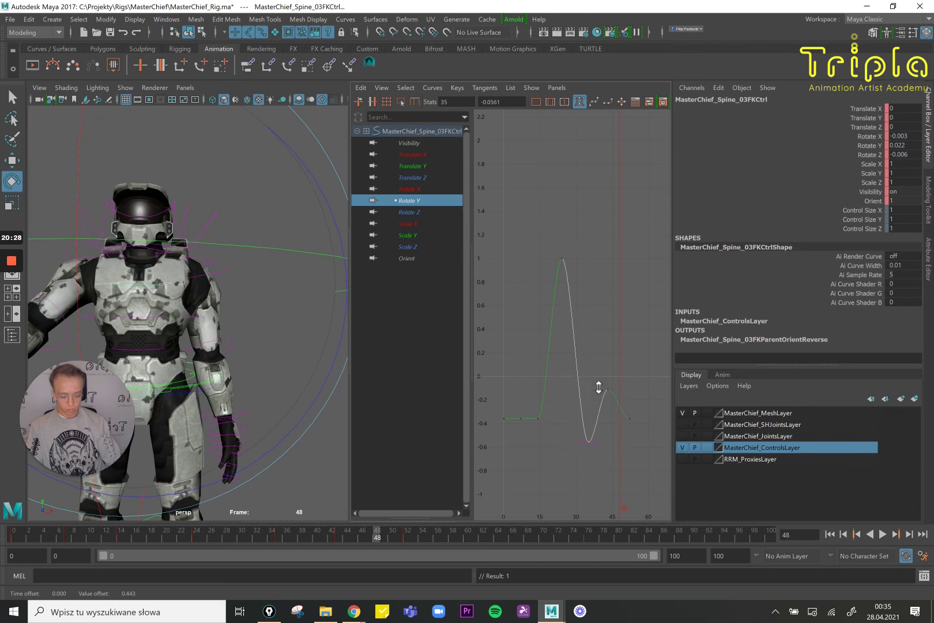
pyautogui.hotkey('ctrl', 'z')
pyautogui.moveTo(610, 395); pyautogui.dragTo(615, 432)
# Lower the Spine_03 control's Rotate Z keys to about -0.0265 at frame 43 and about 0.497 at frame 24.
pyautogui.click(420, 210)
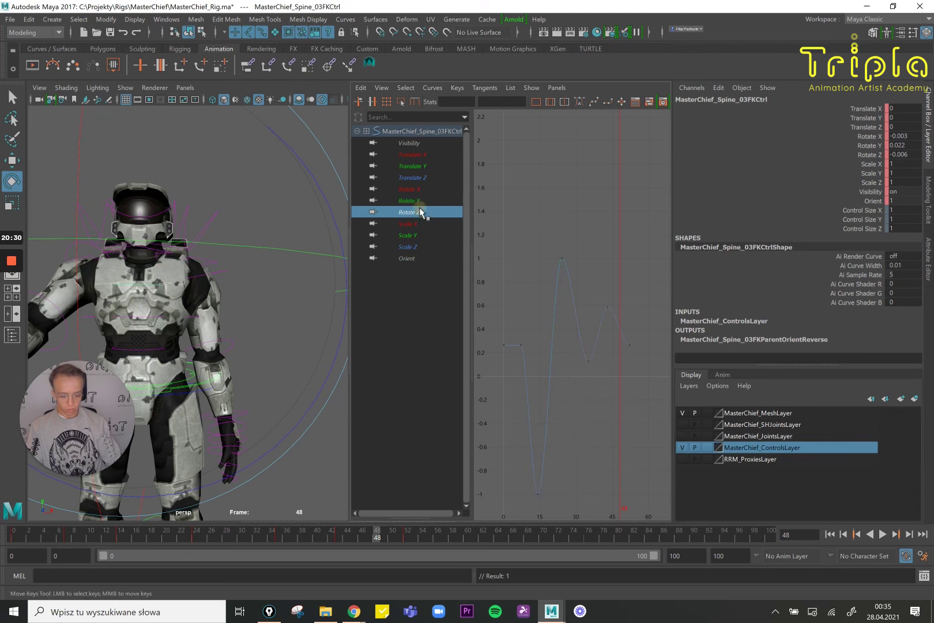
pyautogui.moveTo(616, 345); pyautogui.dragTo(619, 397)
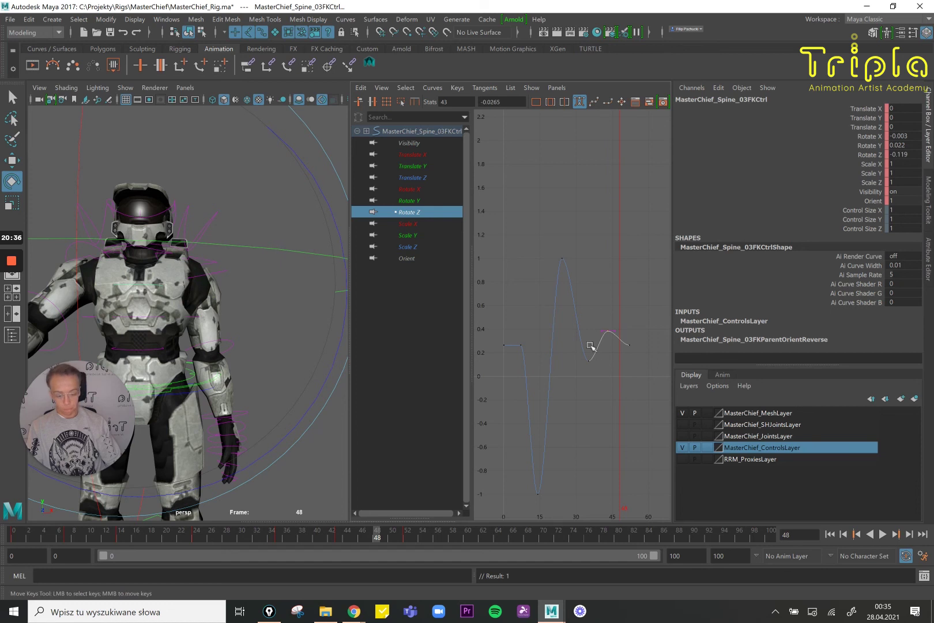
pyautogui.click(558, 261)
pyautogui.moveTo(567, 298); pyautogui.dragTo(563, 338, button='middle')
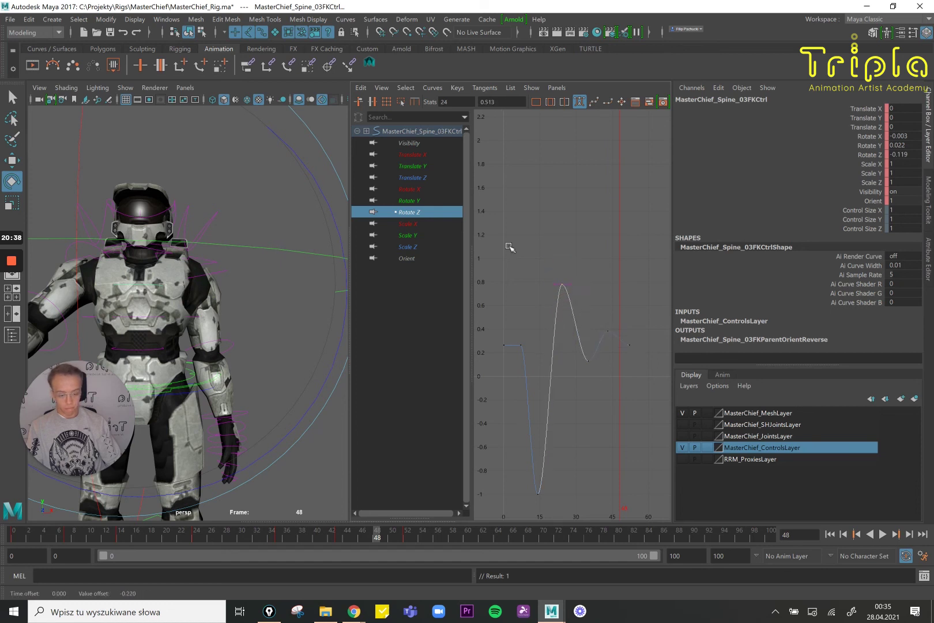
pyautogui.moveTo(510, 247); pyautogui.dragTo(510, 250, button='middle')
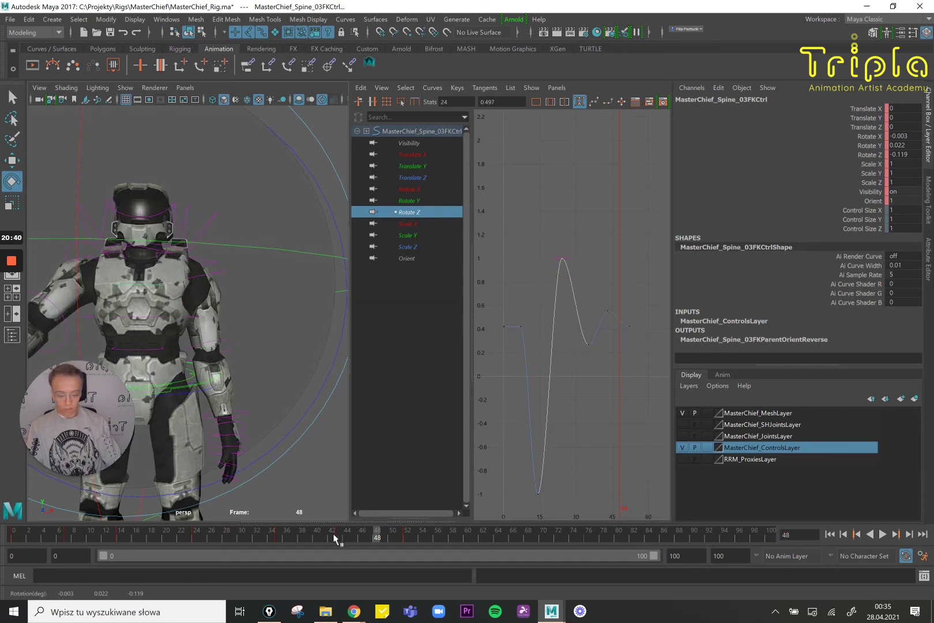
# Play back the animation to check the arm and spine motion, and enlarge the perspective view to fill the workspace.
pyautogui.click(334, 538)
pyautogui.click(883, 535)
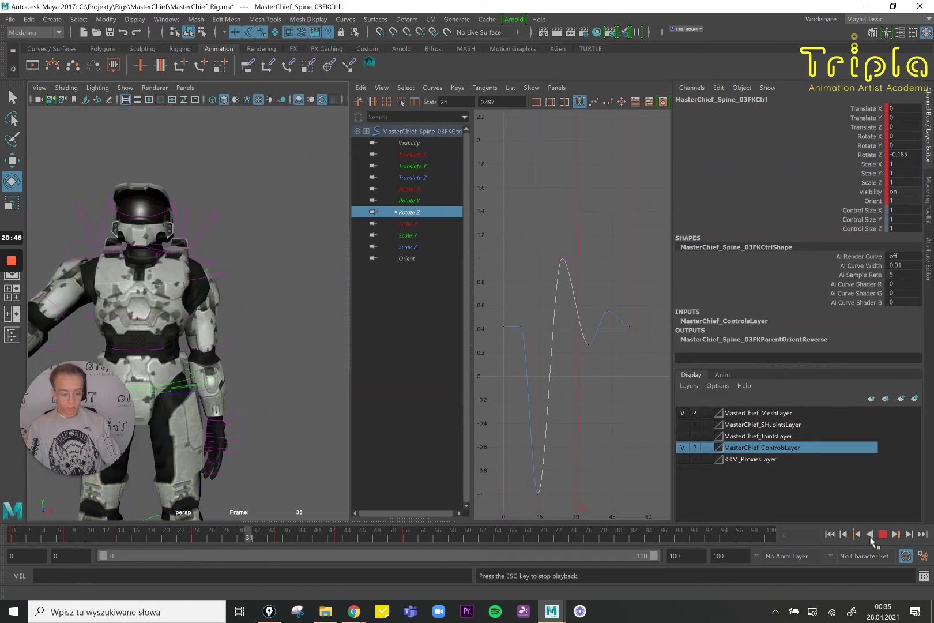
pyautogui.press('Escape')
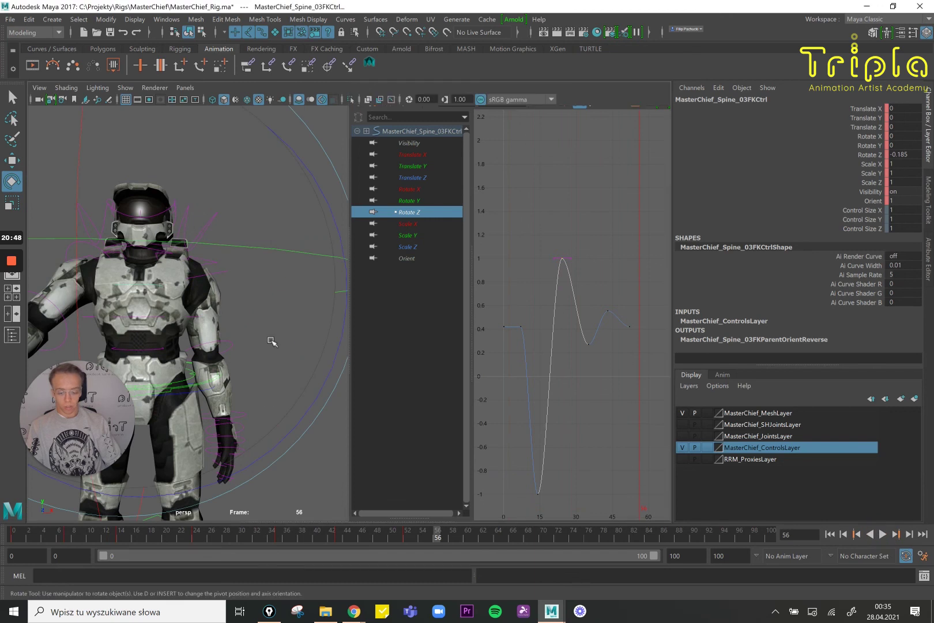
pyautogui.press('space')
pyautogui.press('f')
pyautogui.press('w')
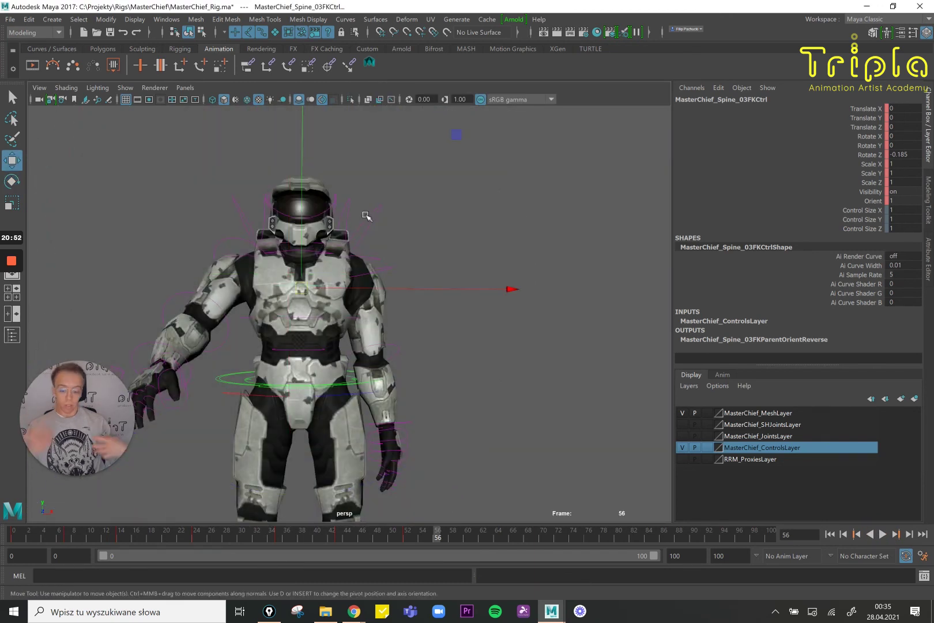
pyautogui.scroll(6, 386, 287)
pyautogui.scroll(-5, 387, 288)
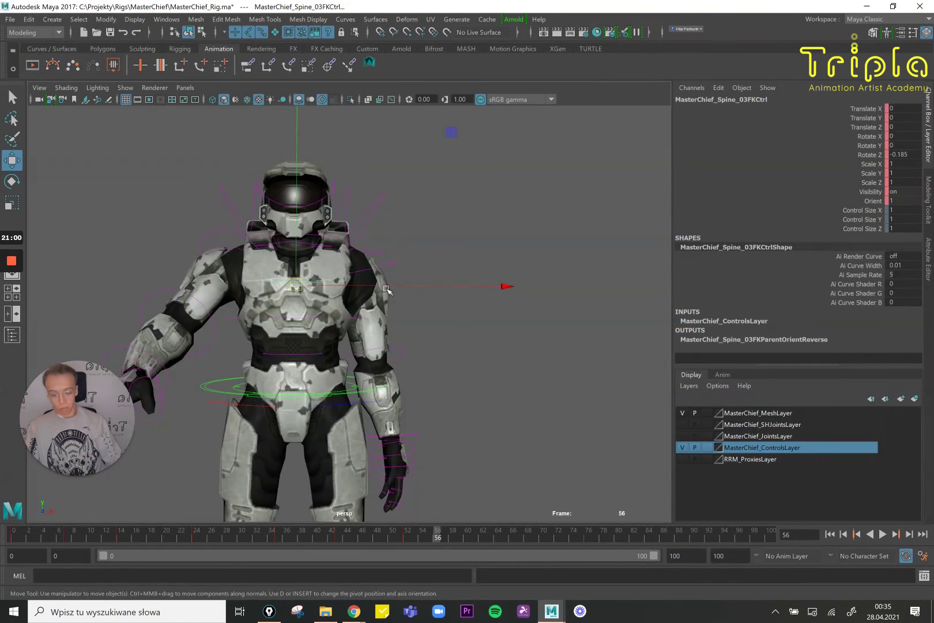
pyautogui.scroll(3, 410, 157)
pyautogui.scroll(-4, 409, 185)
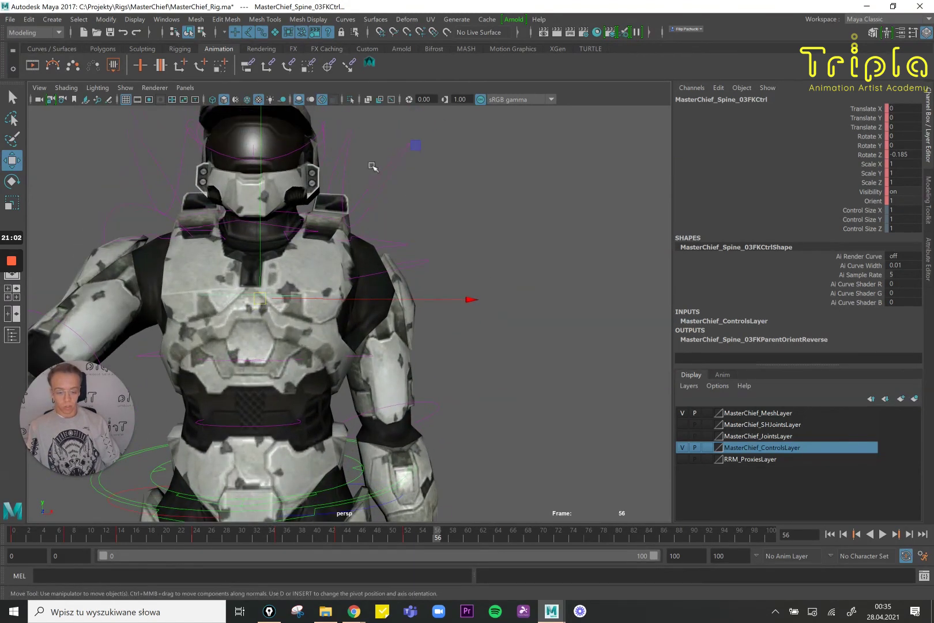
pyautogui.click(402, 198)
pyautogui.scroll(-2, 413, 346)
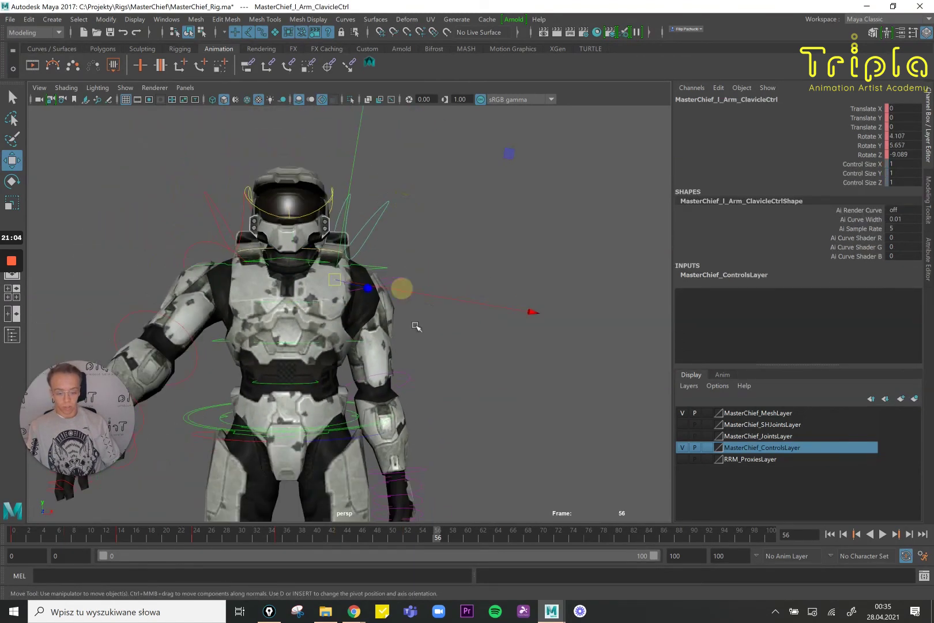
pyautogui.click(402, 288)
pyautogui.keyDown('alt'); pyautogui.moveTo(419, 346); pyautogui.dragTo(397, 312, button='middle'); pyautogui.keyUp('alt')
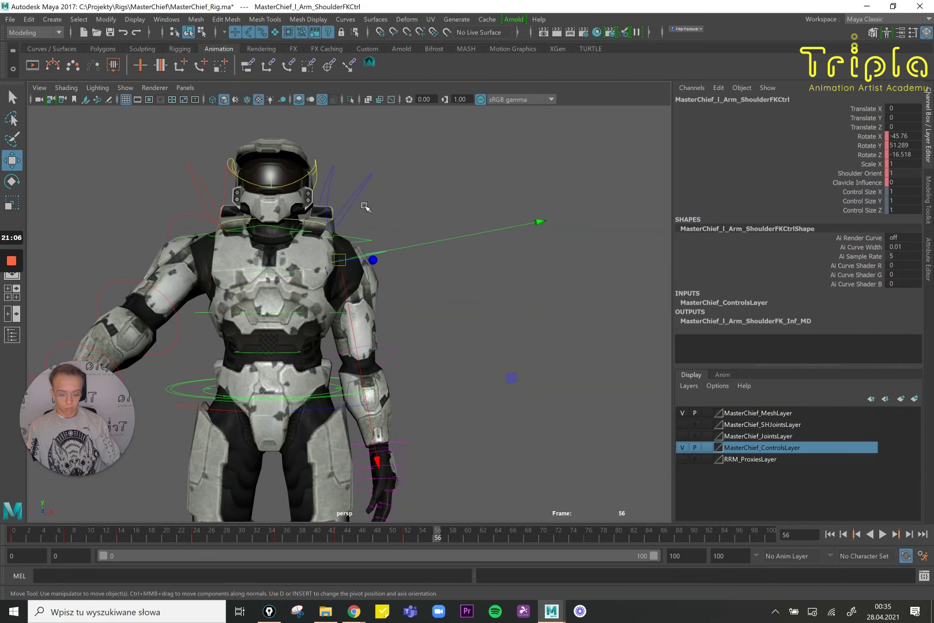
pyautogui.moveTo(403, 367); pyautogui.dragTo(387, 341)
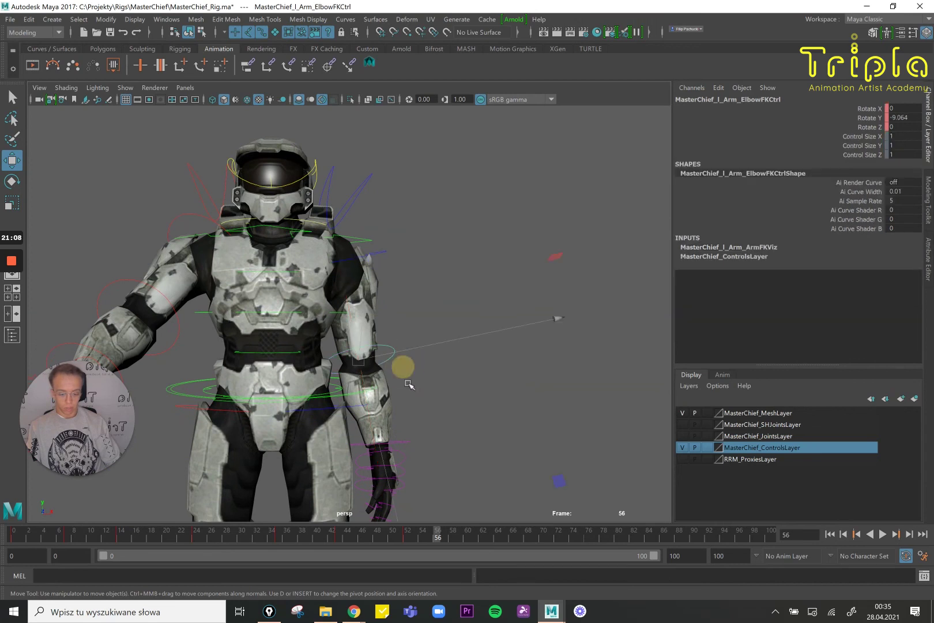
pyautogui.keyDown('alt'); pyautogui.moveTo(414, 402); pyautogui.dragTo(405, 371, button='middle'); pyautogui.keyUp('alt')
pyautogui.moveTo(405, 425); pyautogui.dragTo(394, 411)
pyautogui.keyDown('alt'); pyautogui.moveTo(369, 143); pyautogui.dragTo(366, 246, button='middle'); pyautogui.keyUp('alt')
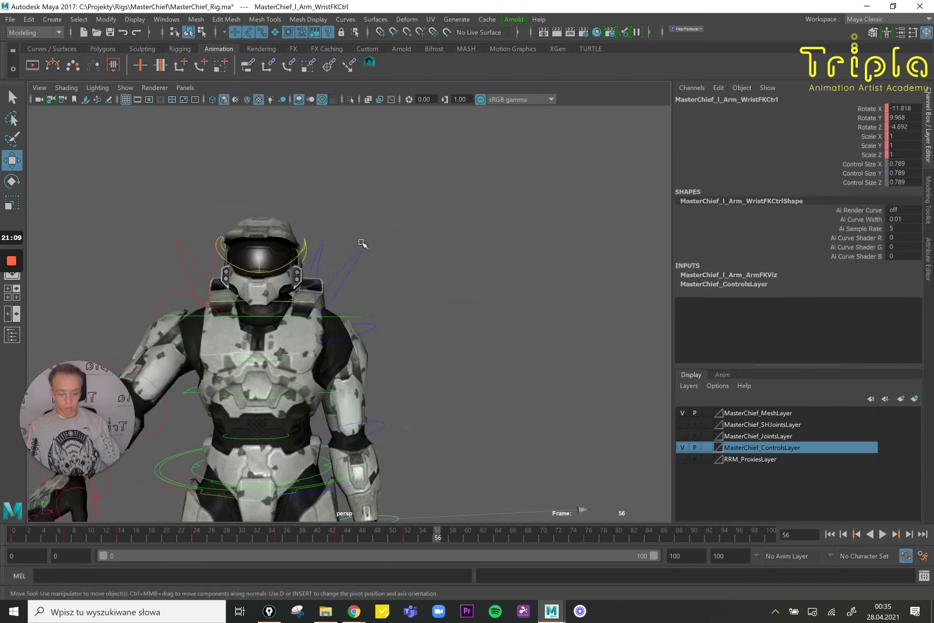
pyautogui.moveTo(353, 248); pyautogui.dragTo(411, 325)
pyautogui.press('w')
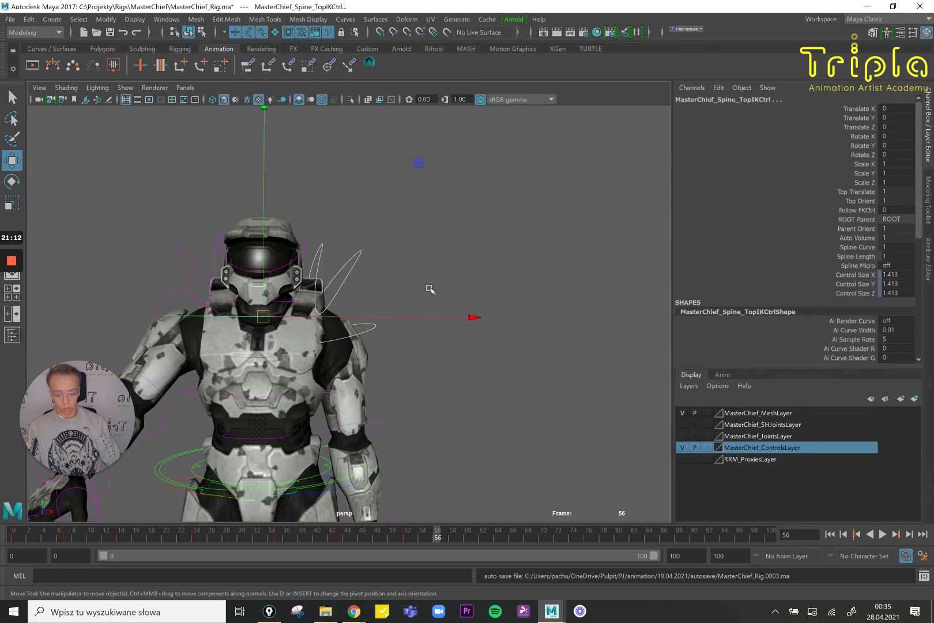
pyautogui.click(362, 236)
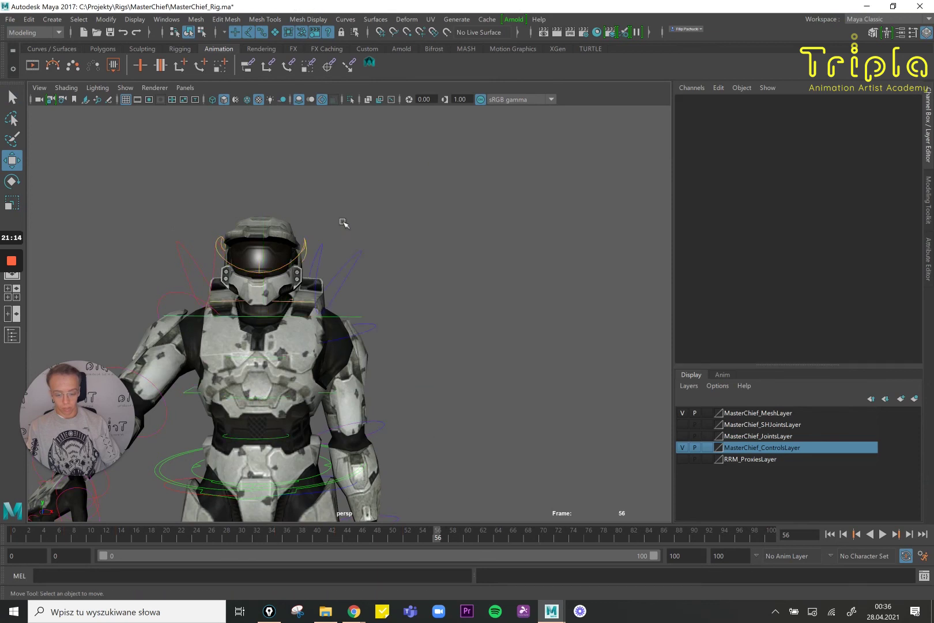
# Select the left clavicle, shoulder, elbow and wrist FK controls and shift their keys from frame 4 to 54 two frames later.
pyautogui.moveTo(343, 222); pyautogui.dragTo(372, 285)
pyautogui.click(375, 324)
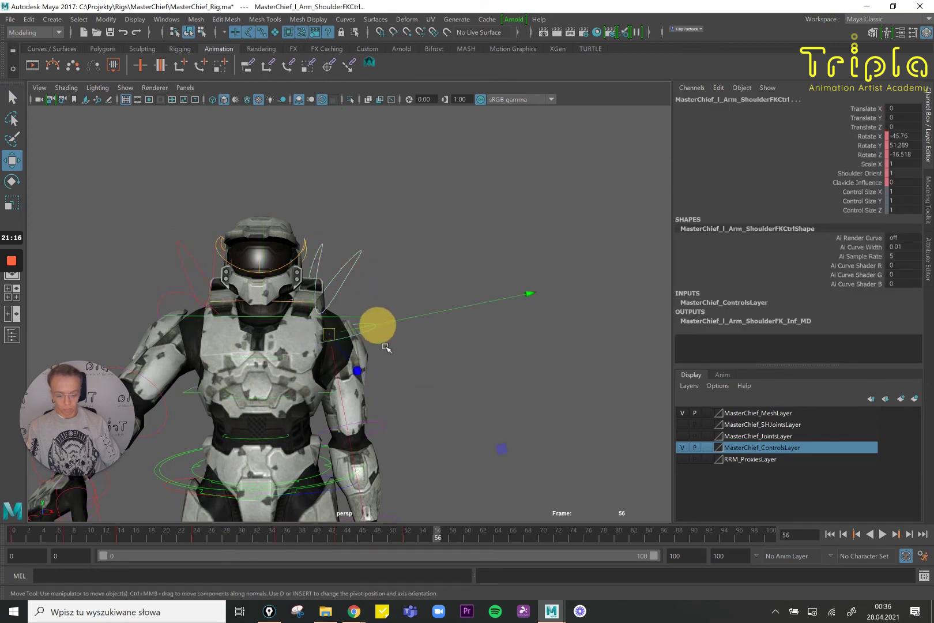
pyautogui.keyDown('alt'); pyautogui.moveTo(404, 403); pyautogui.dragTo(381, 335, button='middle'); pyautogui.keyUp('alt')
pyautogui.click(377, 369)
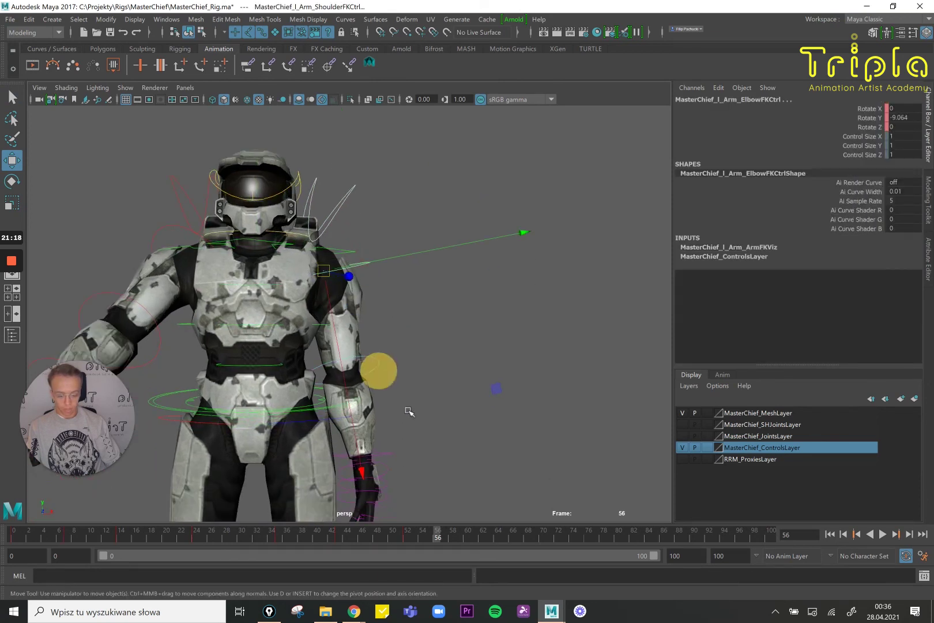
pyautogui.keyDown('alt'); pyautogui.moveTo(410, 375); pyautogui.dragTo(398, 386, button='middle'); pyautogui.keyUp('alt')
pyautogui.click(403, 406)
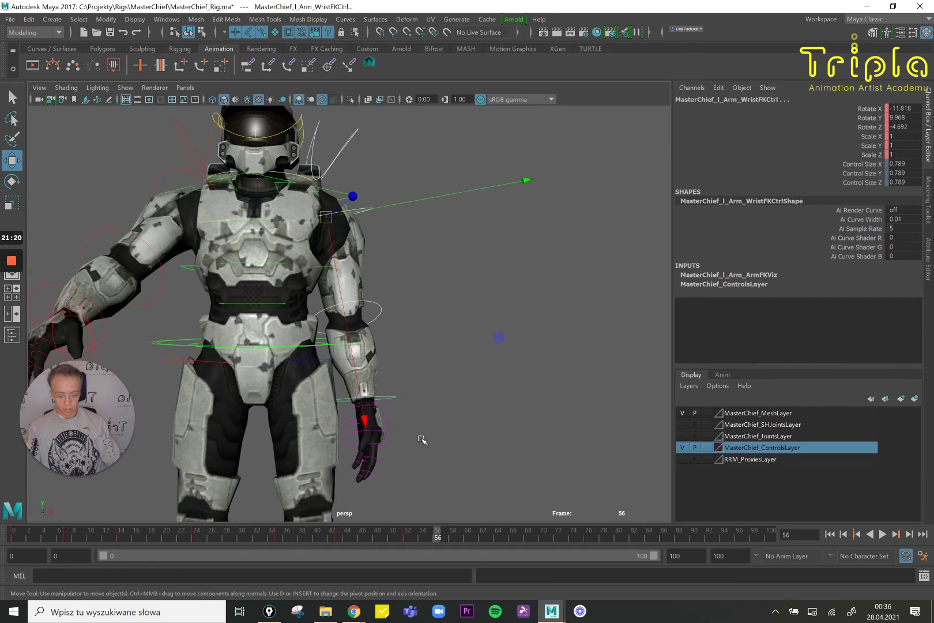
pyautogui.keyDown('shift'); pyautogui.moveTo(349, 543); pyautogui.dragTo(43, 540); pyautogui.keyUp('shift')
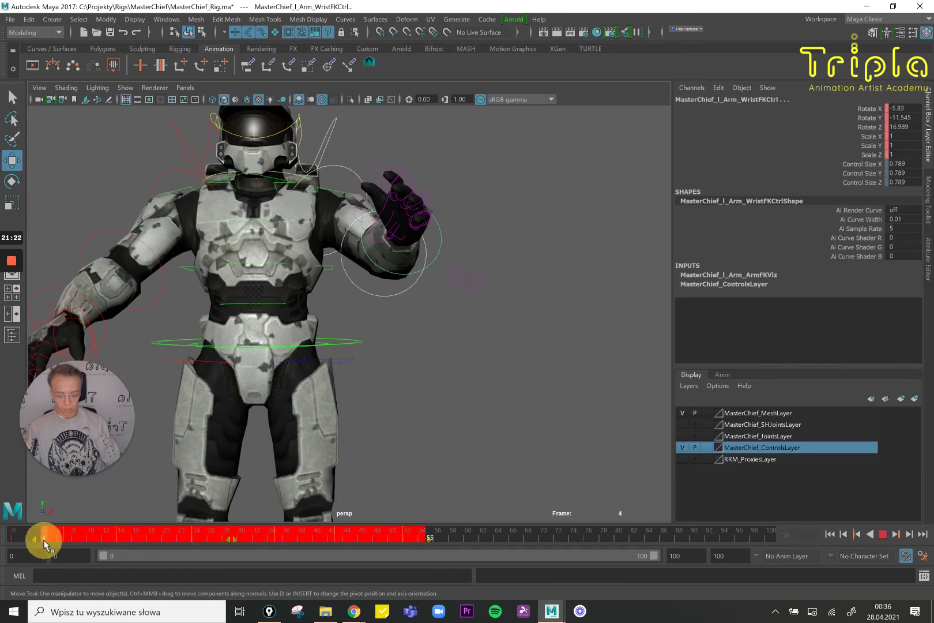
pyautogui.moveTo(233, 542); pyautogui.dragTo(252, 545)
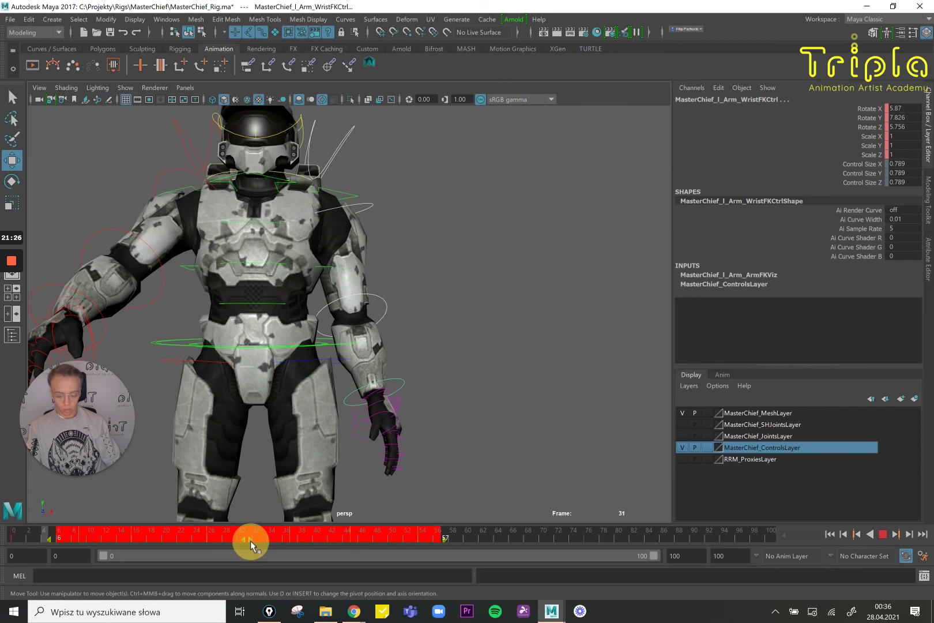
# Select only the left shoulder, elbow and wrist FK controls and shift their keys from frame 8 to 54 one frame later.
pyautogui.click(372, 181)
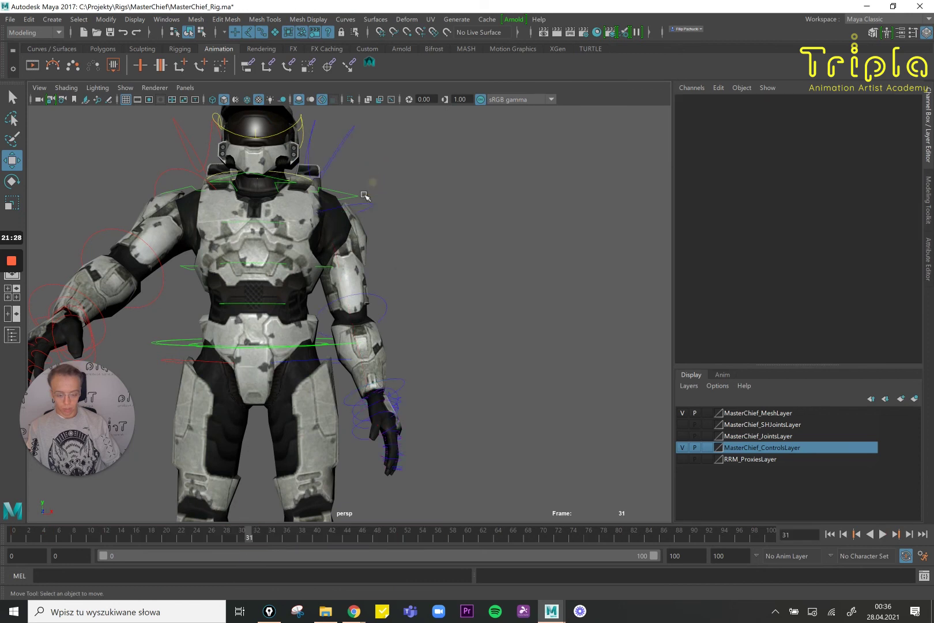
pyautogui.click(378, 218)
pyautogui.click(385, 324)
pyautogui.click(398, 384)
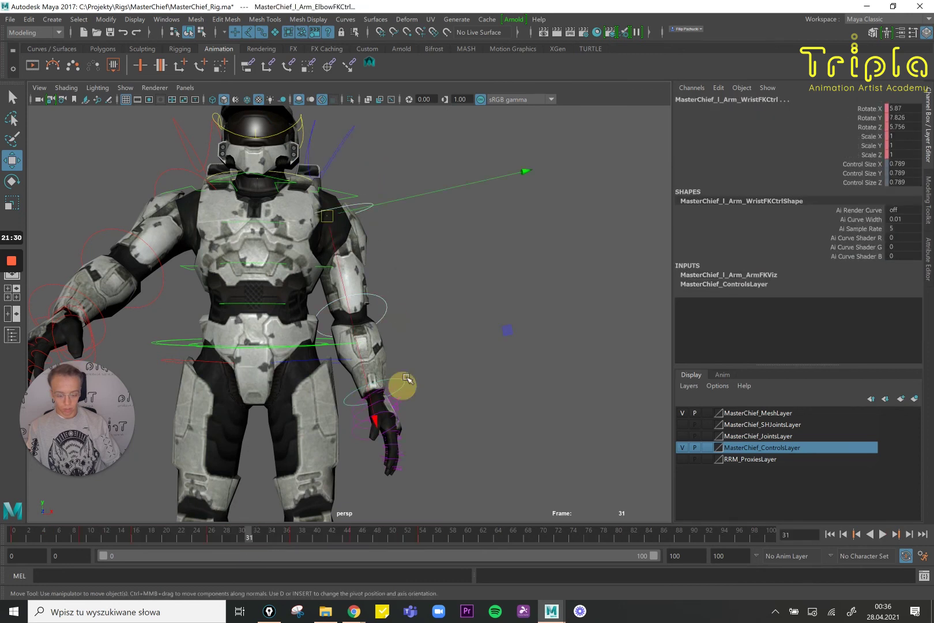
pyautogui.keyDown('shift'); pyautogui.moveTo(425, 540); pyautogui.dragTo(74, 539); pyautogui.keyUp('shift')
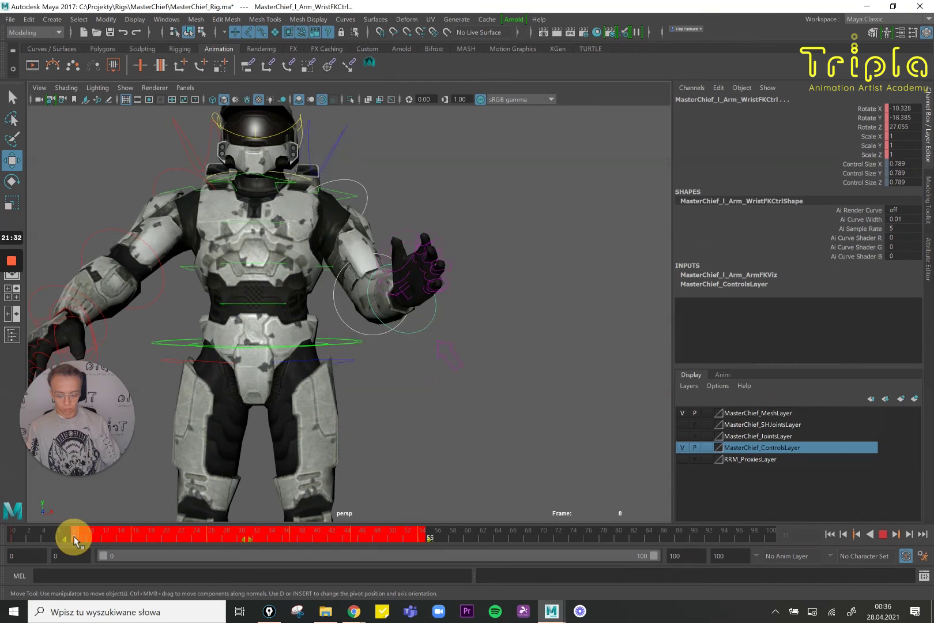
pyautogui.moveTo(247, 543); pyautogui.dragTo(256, 540)
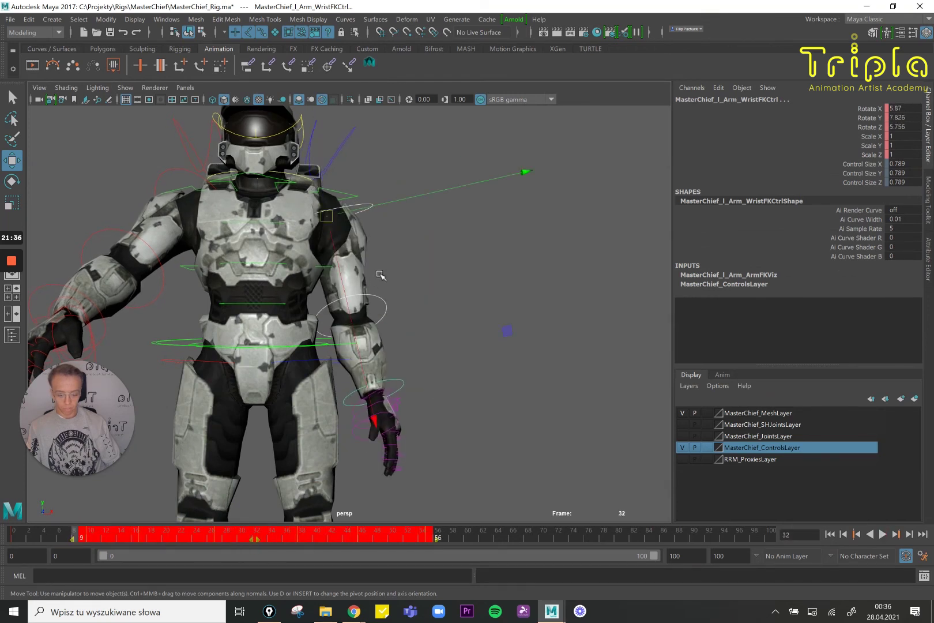
# Select the left elbow and wrist FK controls and shift their keys from frame 16 to 58 three frames later.
pyautogui.click(398, 317)
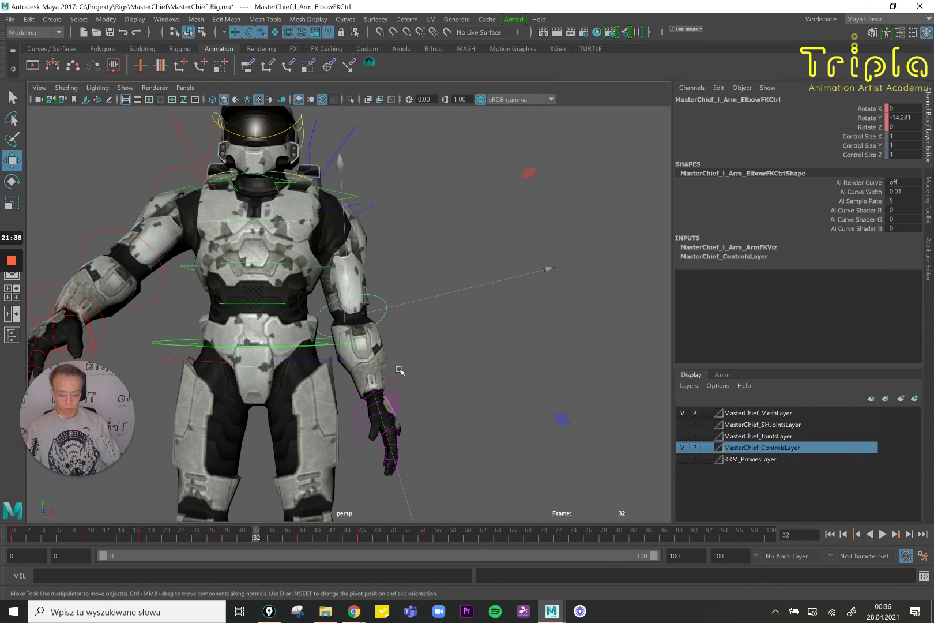
pyautogui.click(398, 389)
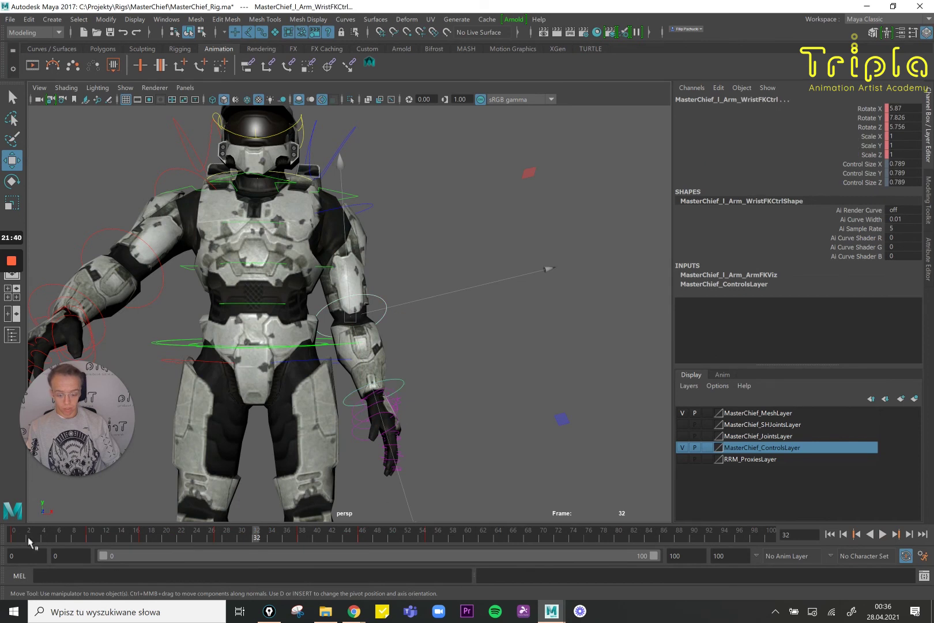
pyautogui.moveTo(46, 543); pyautogui.dragTo(451, 539)
pyautogui.click(134, 536)
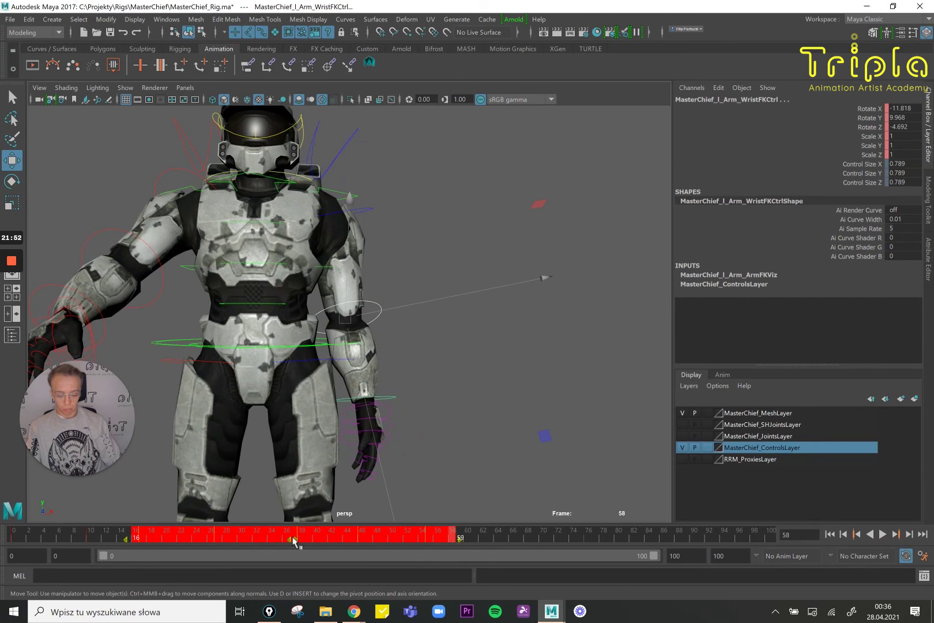
pyautogui.moveTo(294, 541); pyautogui.dragTo(315, 543)
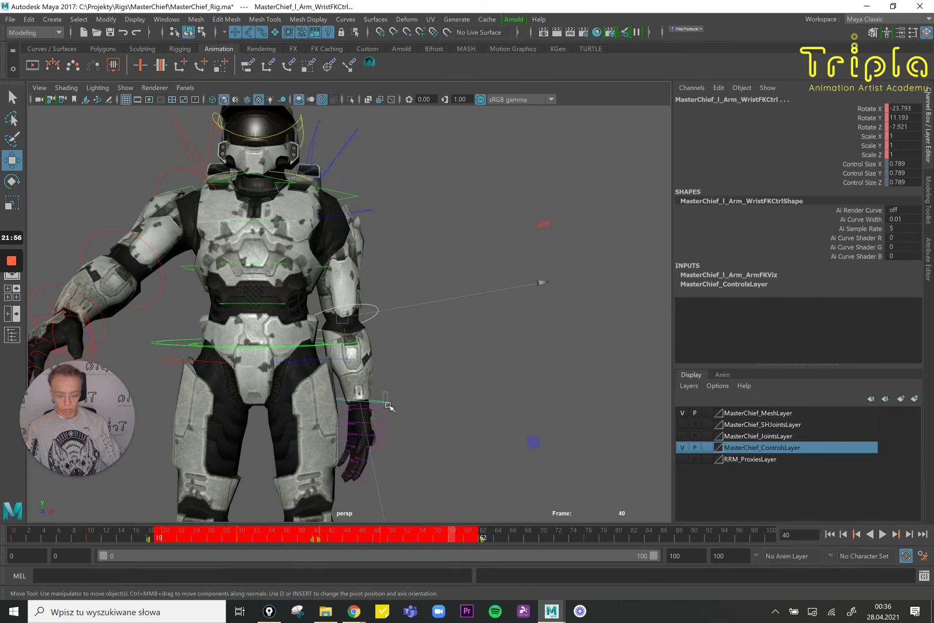
# Shift only the left wrist FK control's keys from frame 16 to 60 three frames later and clear the selection.
pyautogui.click(388, 405)
pyautogui.keyDown('shift'); pyautogui.moveTo(456, 536); pyautogui.dragTo(135, 537); pyautogui.keyUp('shift')
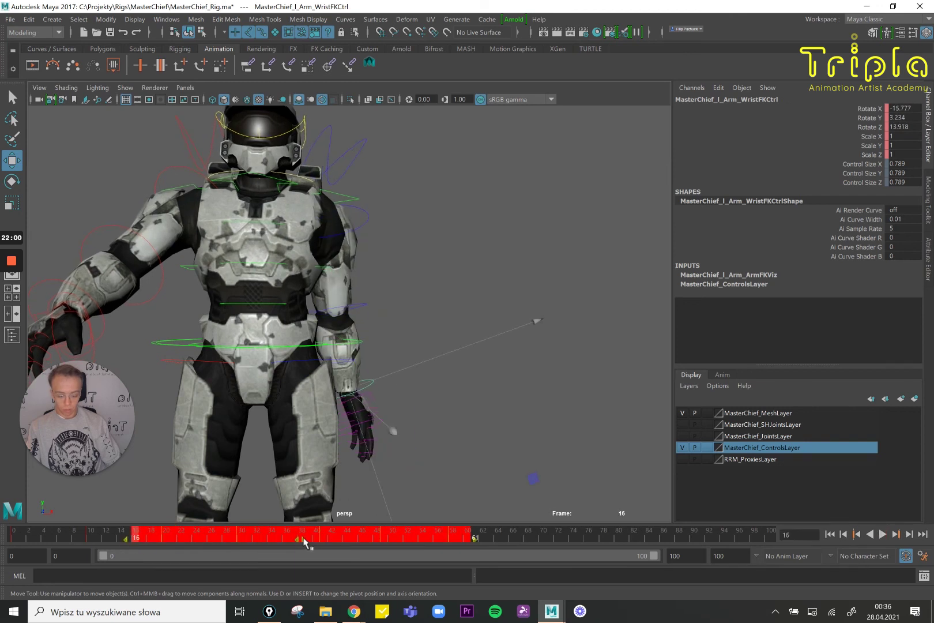
pyautogui.moveTo(304, 540); pyautogui.dragTo(321, 540)
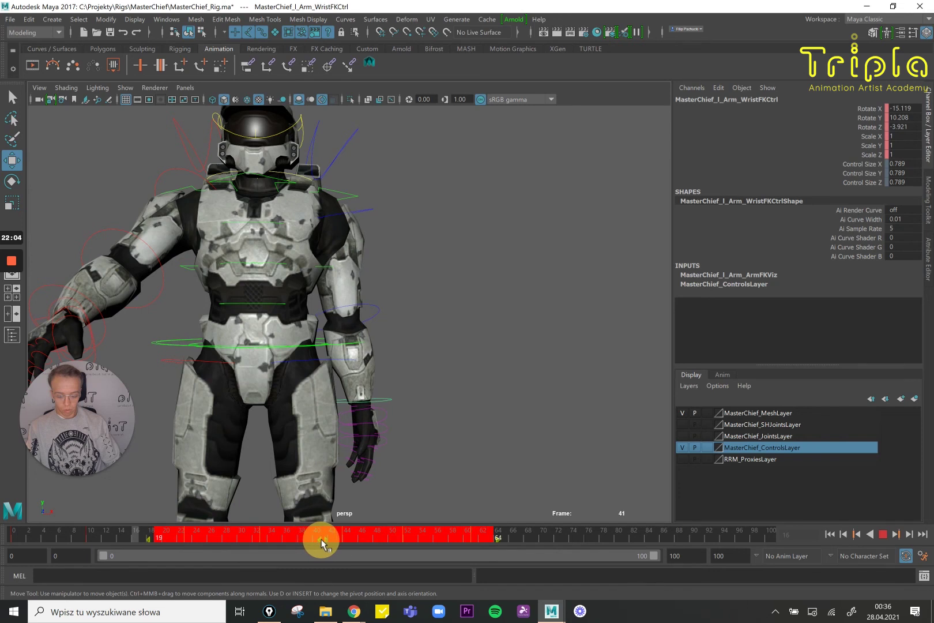
pyautogui.click(457, 416)
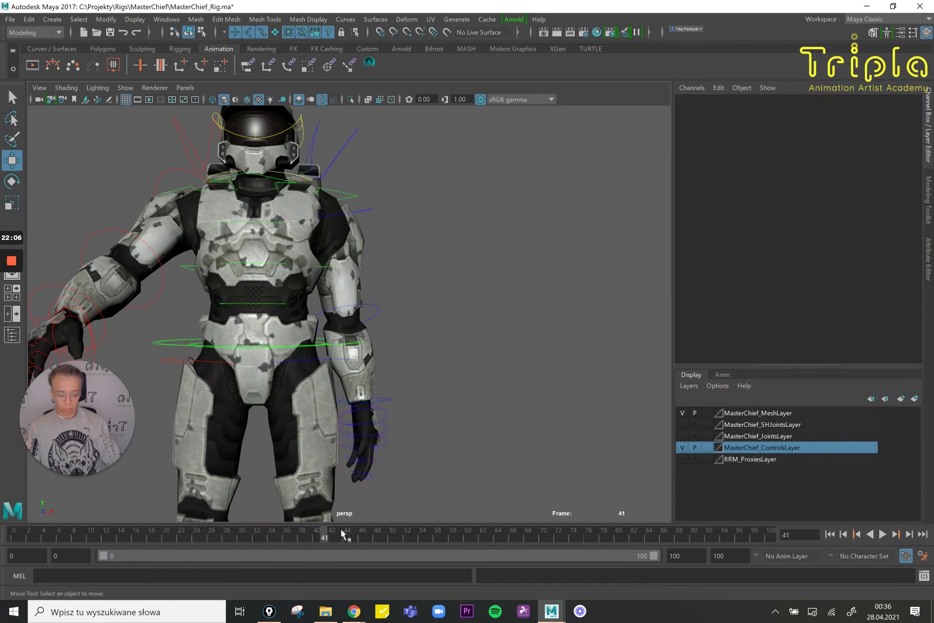
# Play the animation from frame 0 and examine the left arm's offset swing and settling from the side and front.
pyautogui.moveTo(249, 532); pyautogui.dragTo(13, 532)
pyautogui.keyDown('alt'); pyautogui.moveTo(484, 323); pyautogui.dragTo(438, 332, button='right'); pyautogui.keyUp('alt')
pyautogui.keyDown('alt'); pyautogui.moveTo(436, 333); pyautogui.dragTo(381, 329); pyautogui.keyUp('alt')
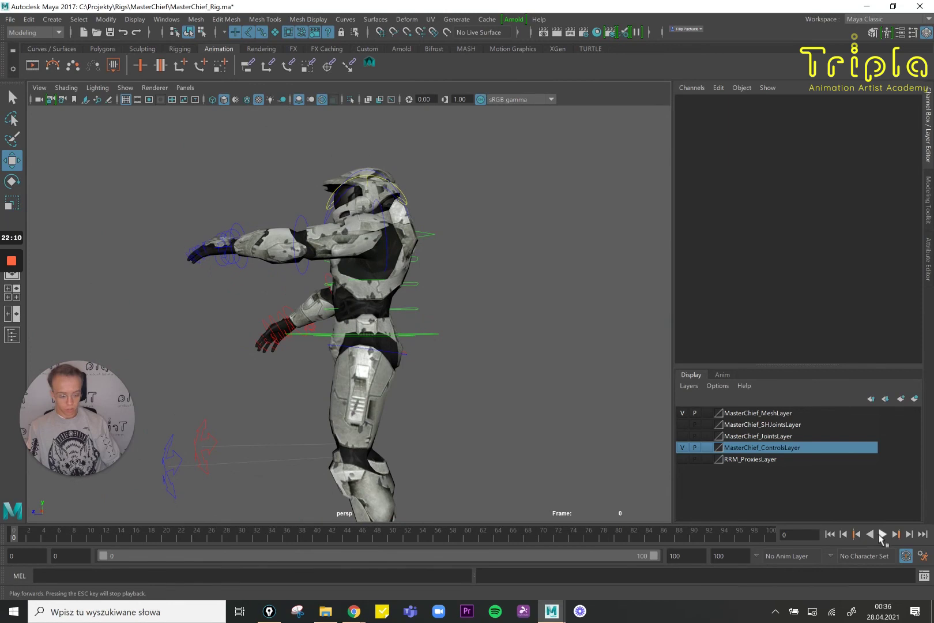
pyautogui.click(881, 537)
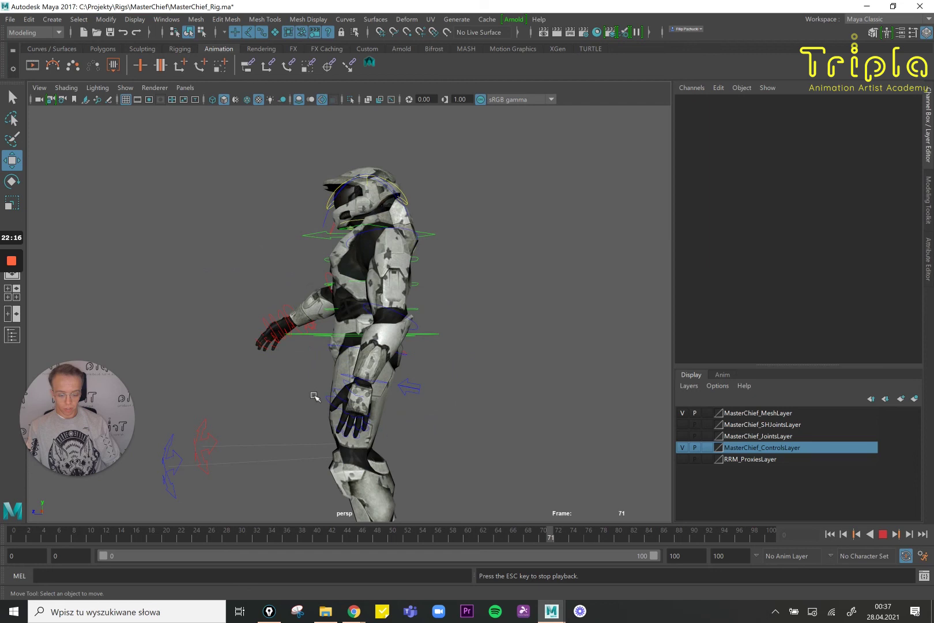
pyautogui.keyDown('alt'); pyautogui.moveTo(341, 396); pyautogui.dragTo(376, 399); pyautogui.keyUp('alt')
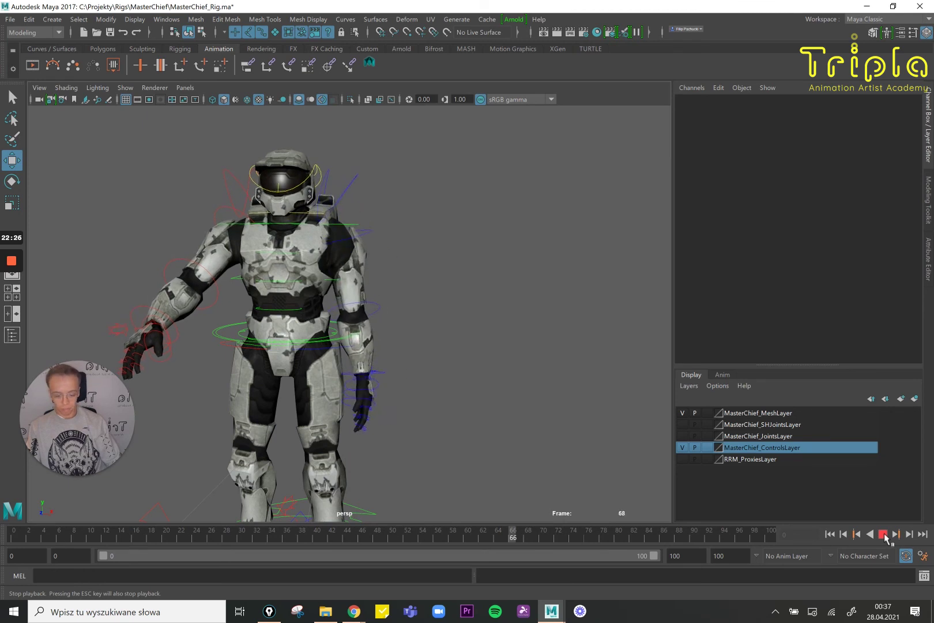
pyautogui.keyDown('alt'); pyautogui.moveTo(451, 407); pyautogui.dragTo(345, 327); pyautogui.keyUp('alt')
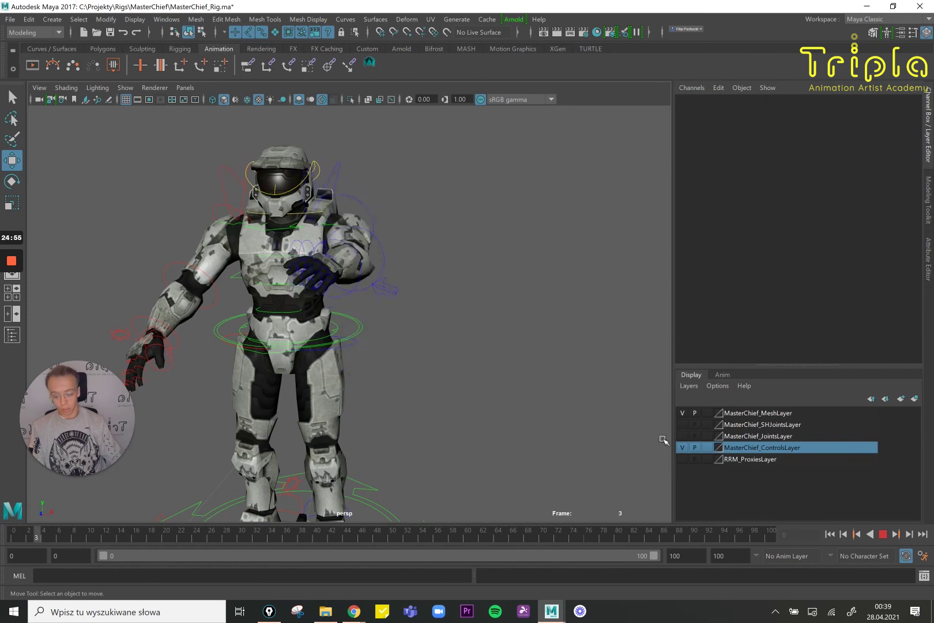
pyautogui.click(883, 534)
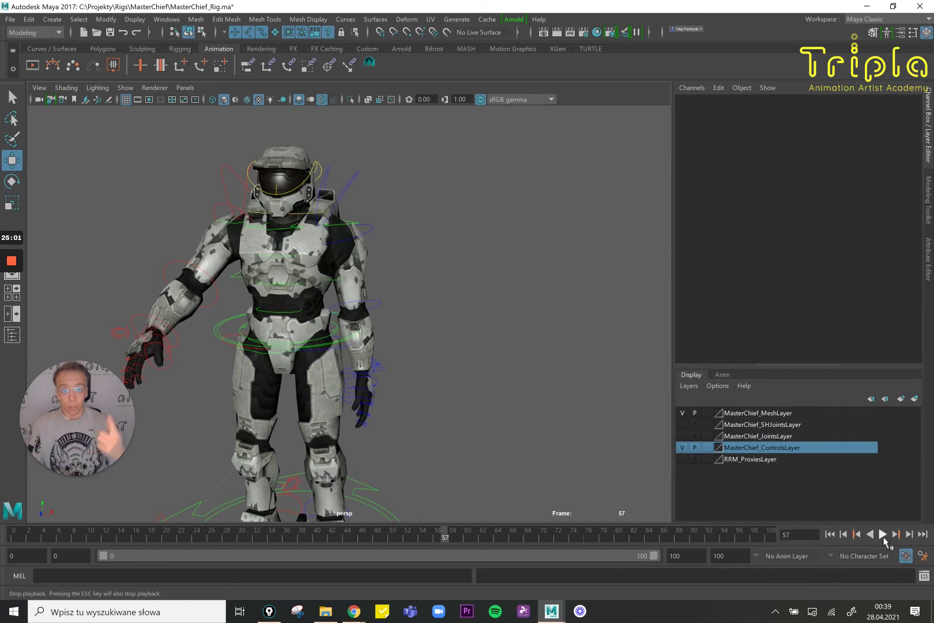